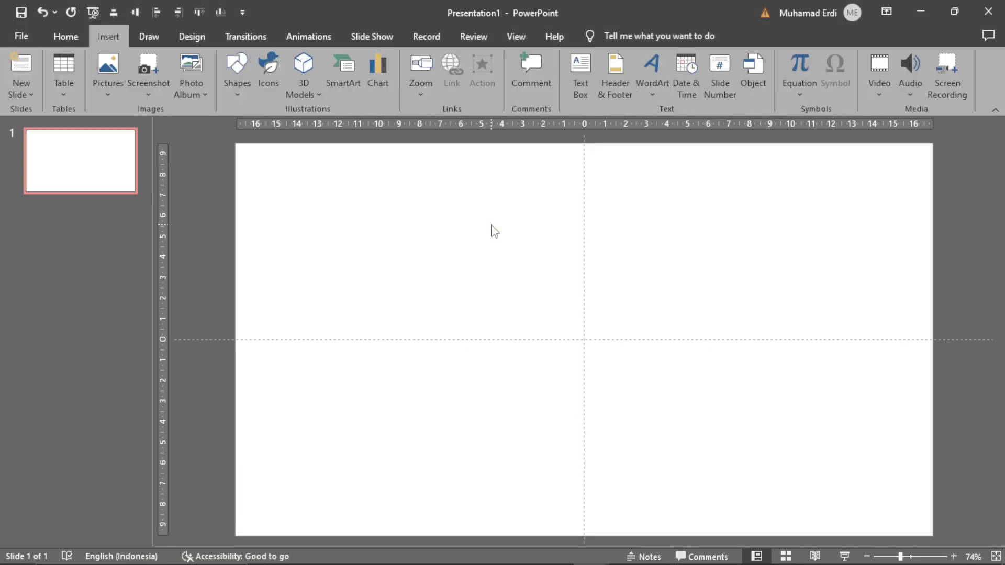
Insert the Tut Wuri Handayani logo, shrink it to about 9.87 × 9.92 cm and move it above centre
click(115, 64)
click(140, 129)
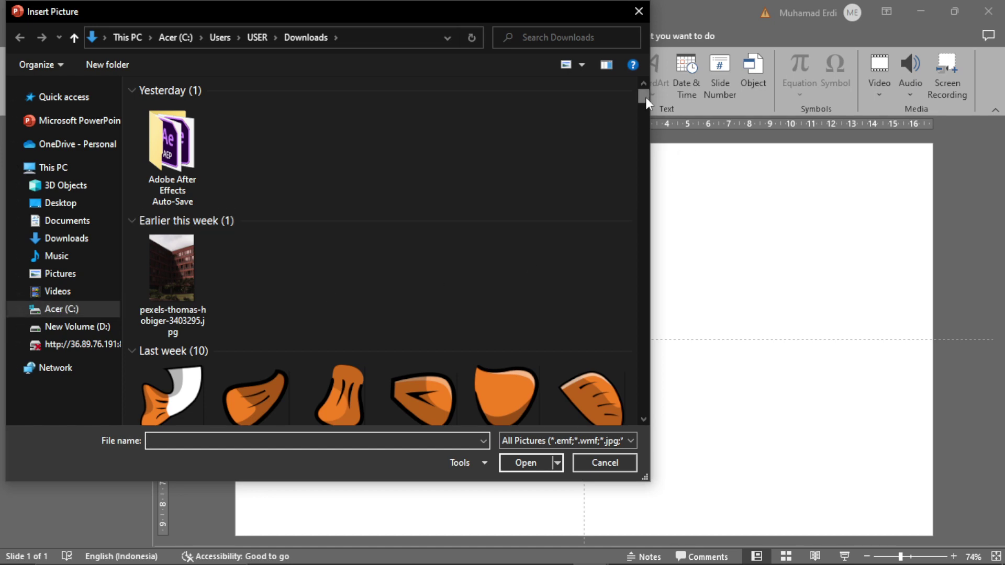
click(541, 466)
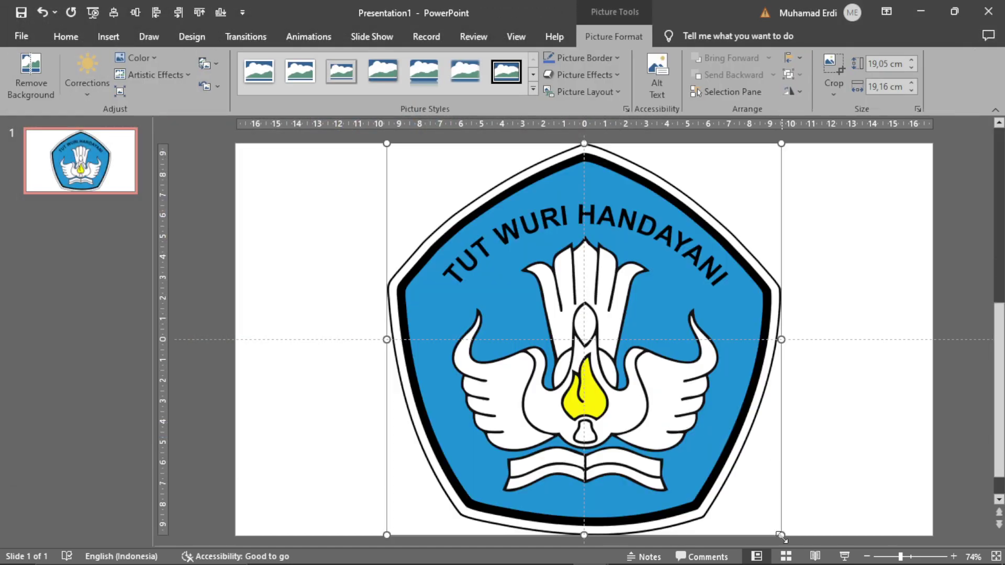
drag(781, 535, 686, 413)
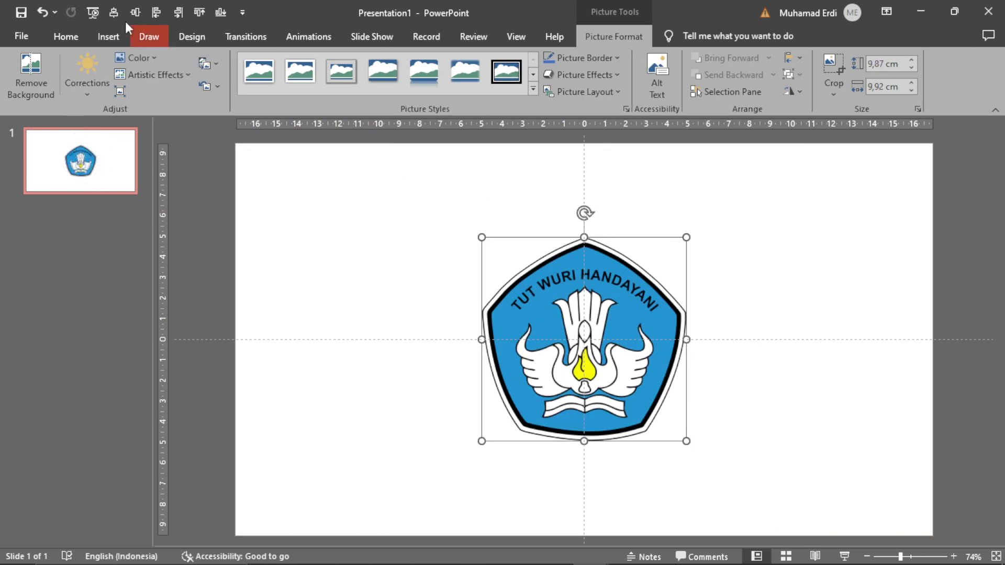
drag(596, 297, 595, 256)
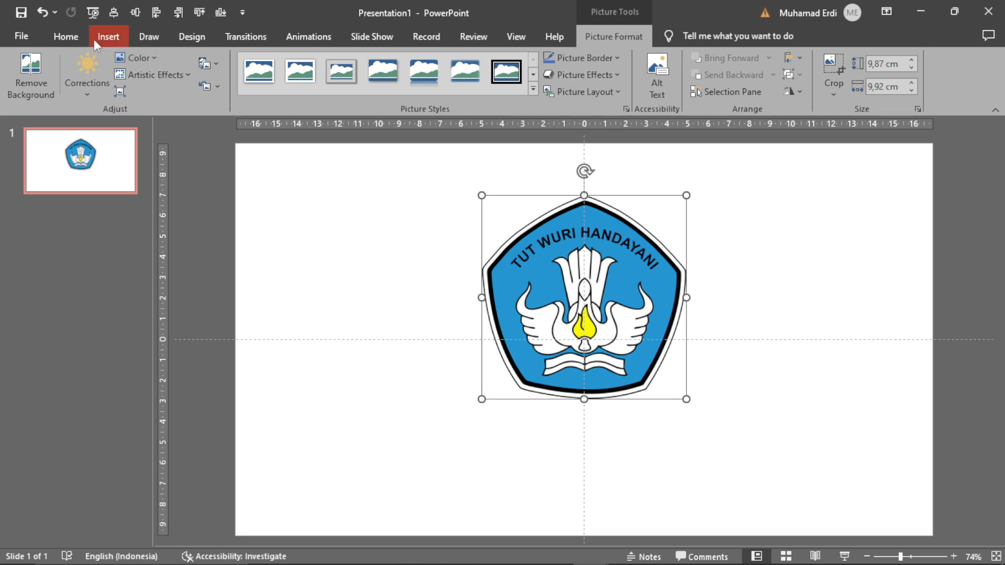
click(78, 37)
Add a text box below the logo reading 'COMPANY / UNIVERSITY NAME'
click(565, 60)
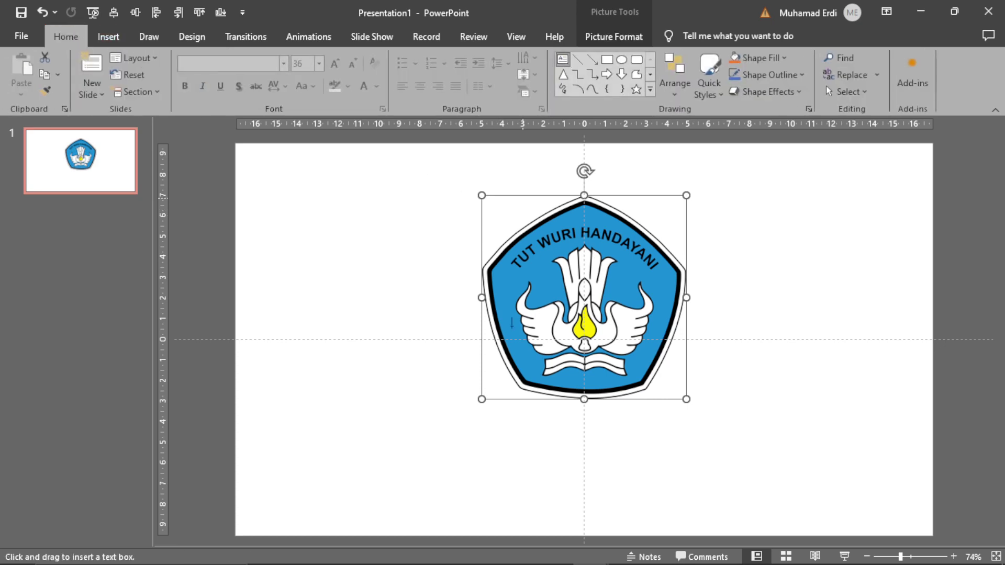
click(519, 432)
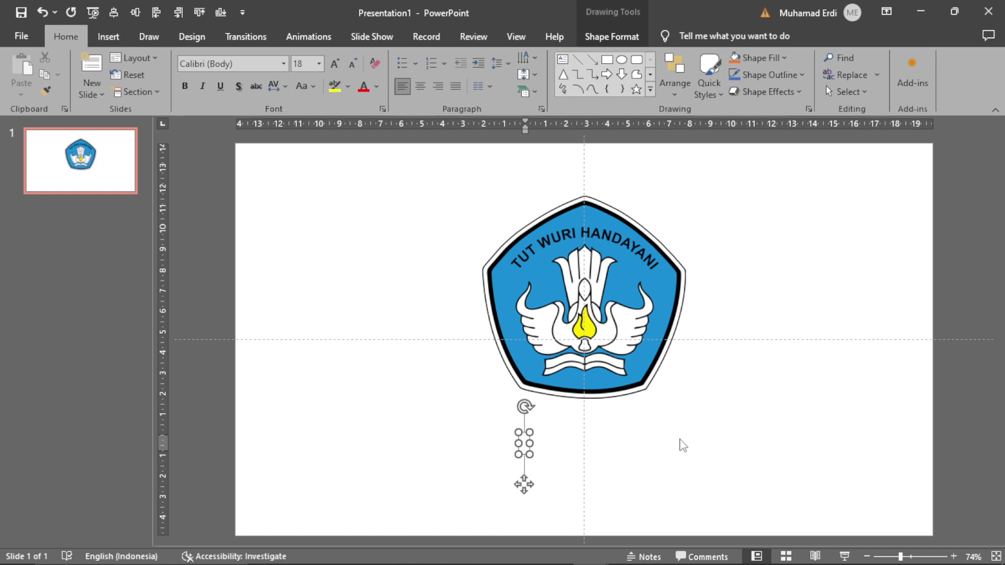
text(COMPANY )
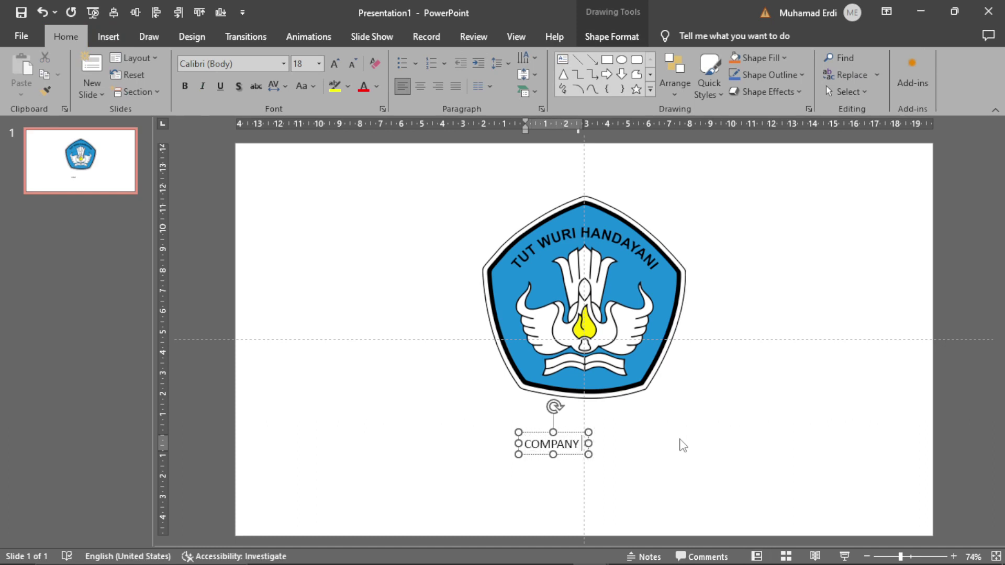
text(/ )
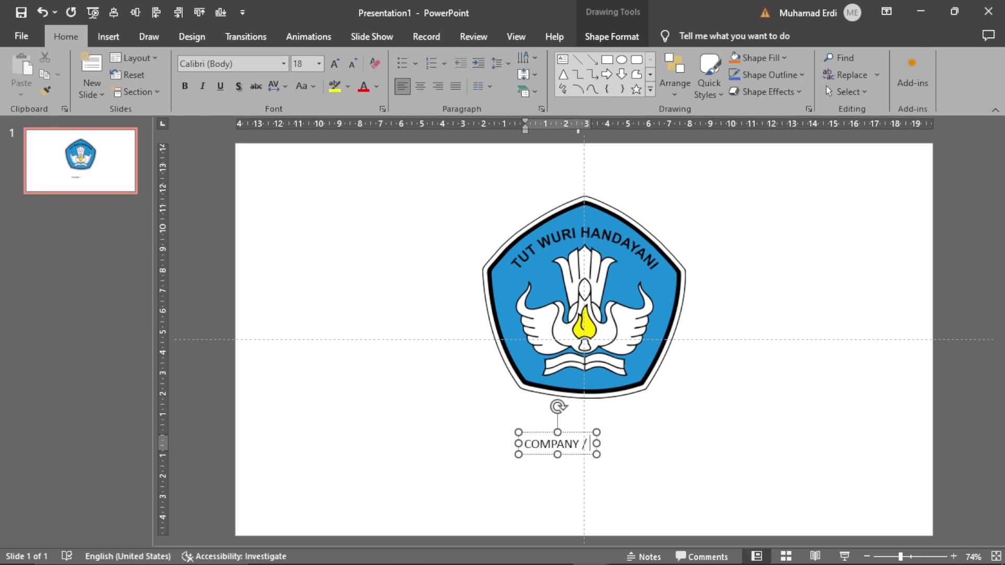
text(UNIVERSITY)
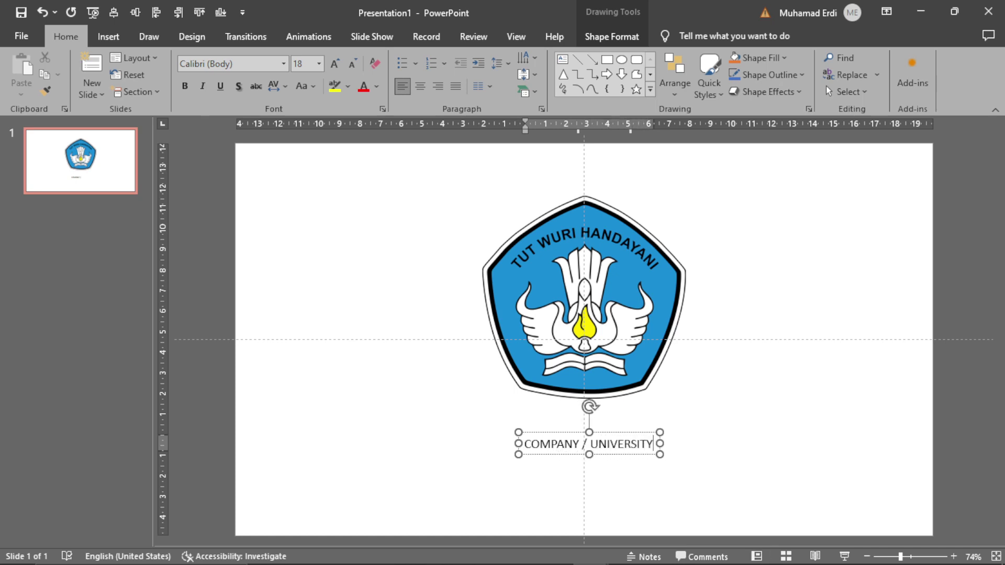
text( NAME)
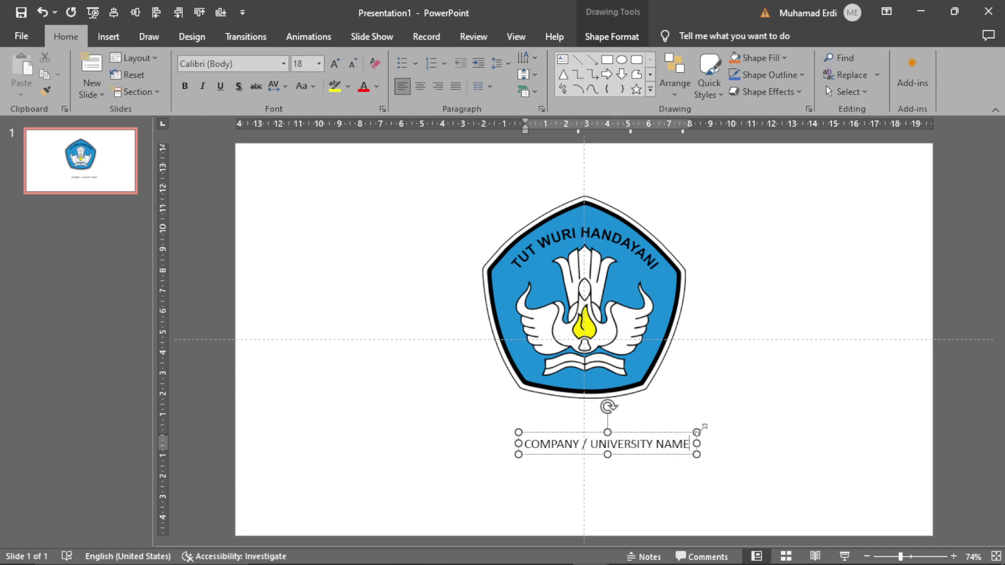
click(683, 433)
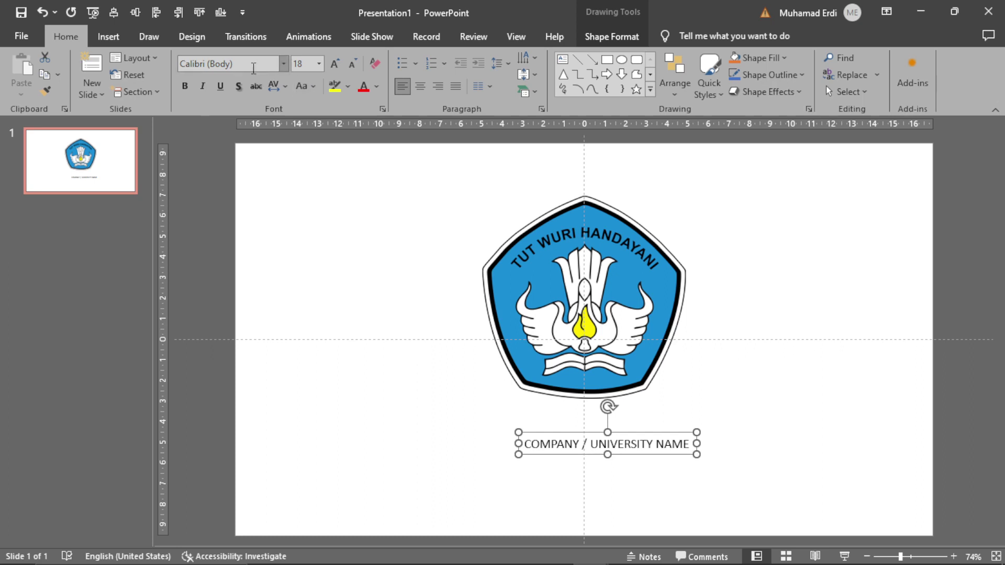
Make the caption bold 32 pt Helvetica, centre-aligned, and centre it horizontally beneath the logo
click(253, 68)
text(Helvetic)
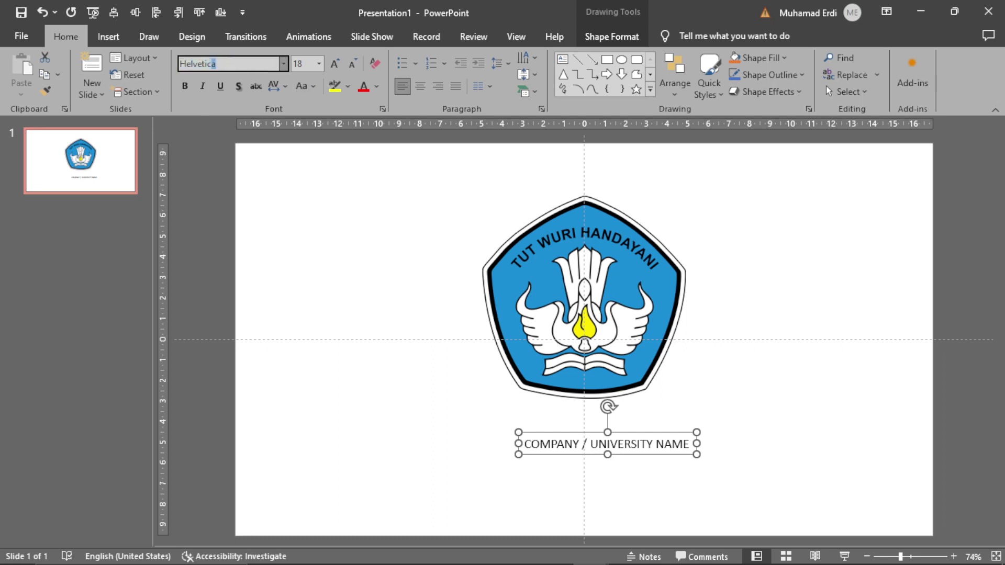
key(Return)
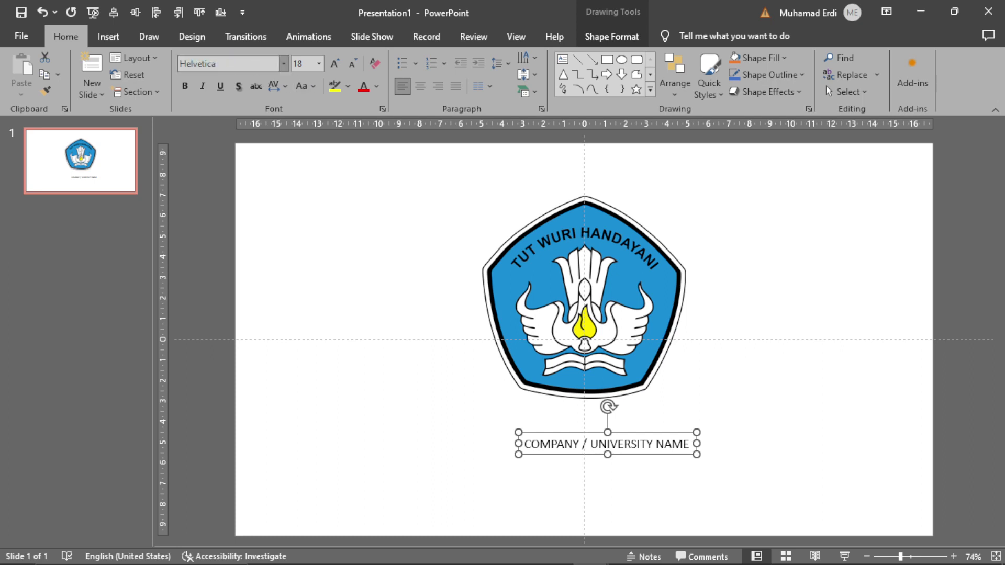
click(184, 88)
click(335, 64)
click(335, 64)
click(335, 65)
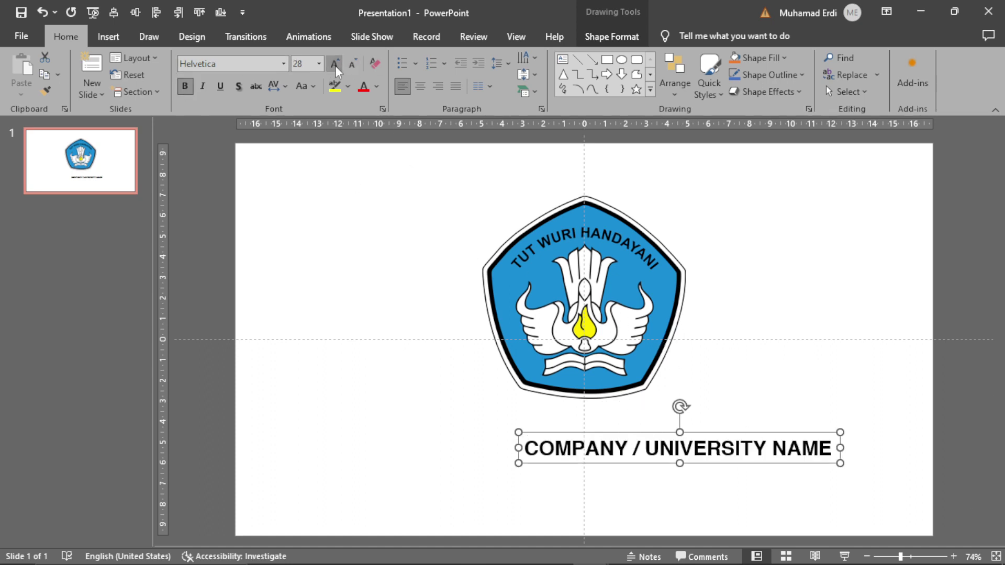
click(335, 64)
click(420, 86)
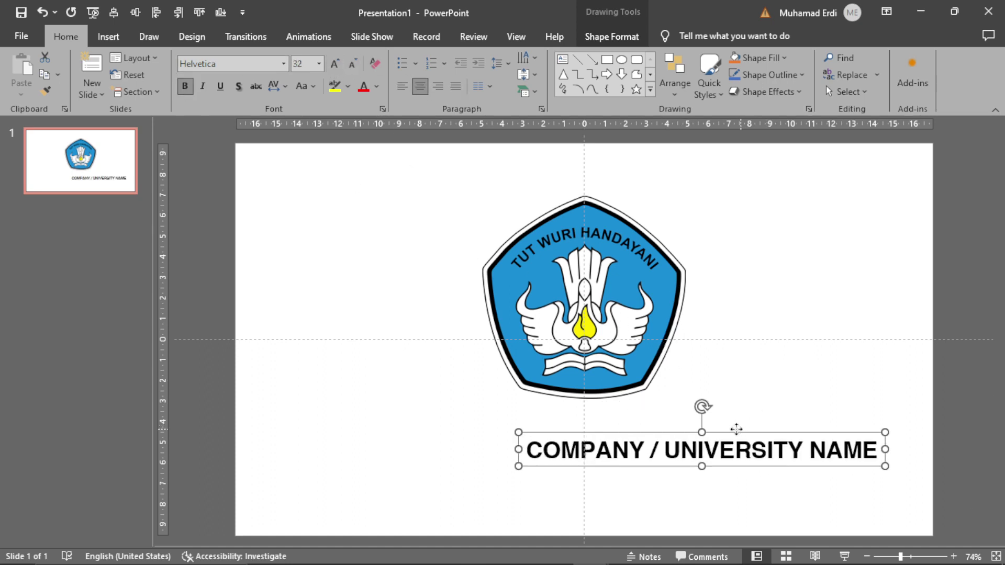
drag(736, 430, 652, 404)
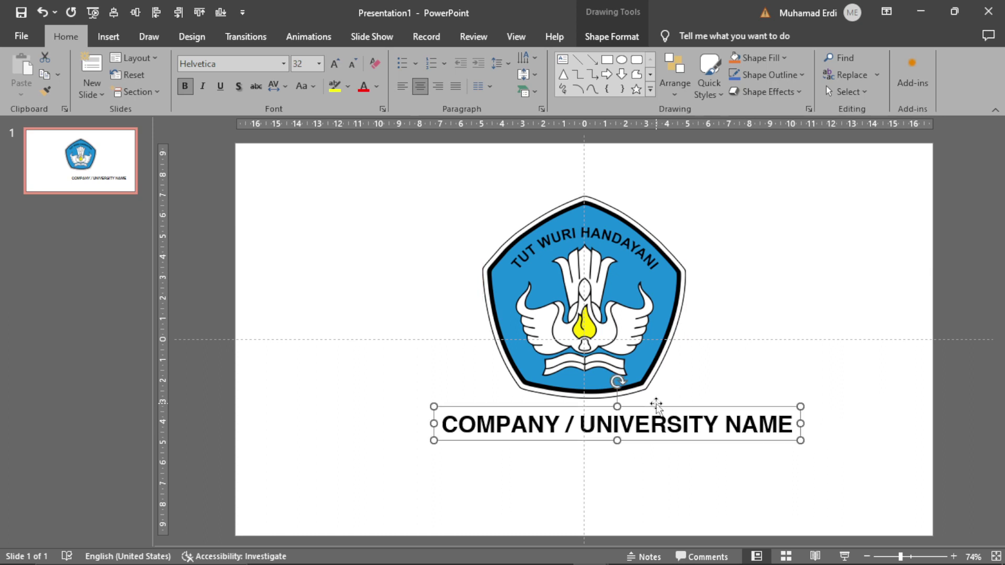
click(119, 13)
click(774, 264)
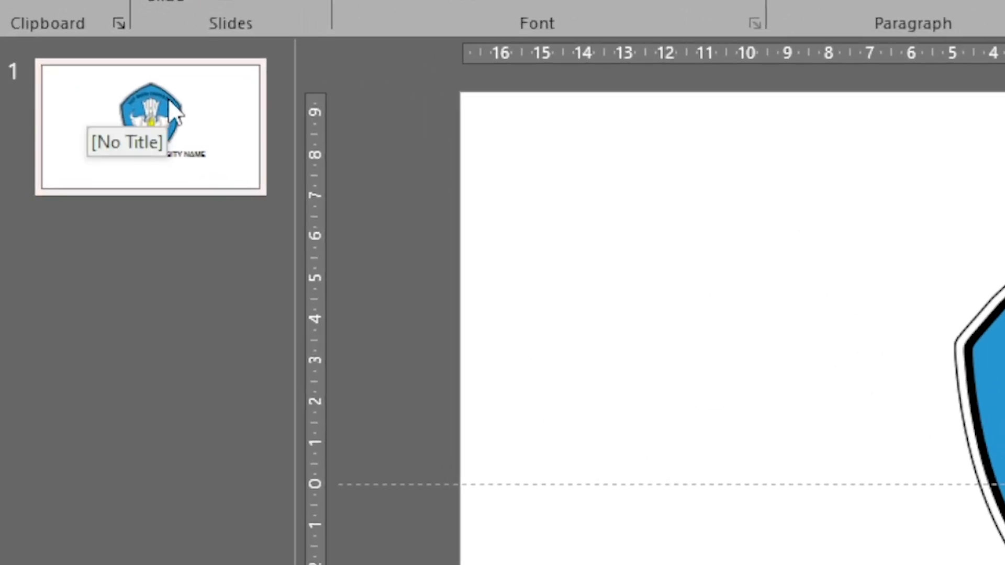
Duplicate slide 1 to create slide 2
right_click(138, 119)
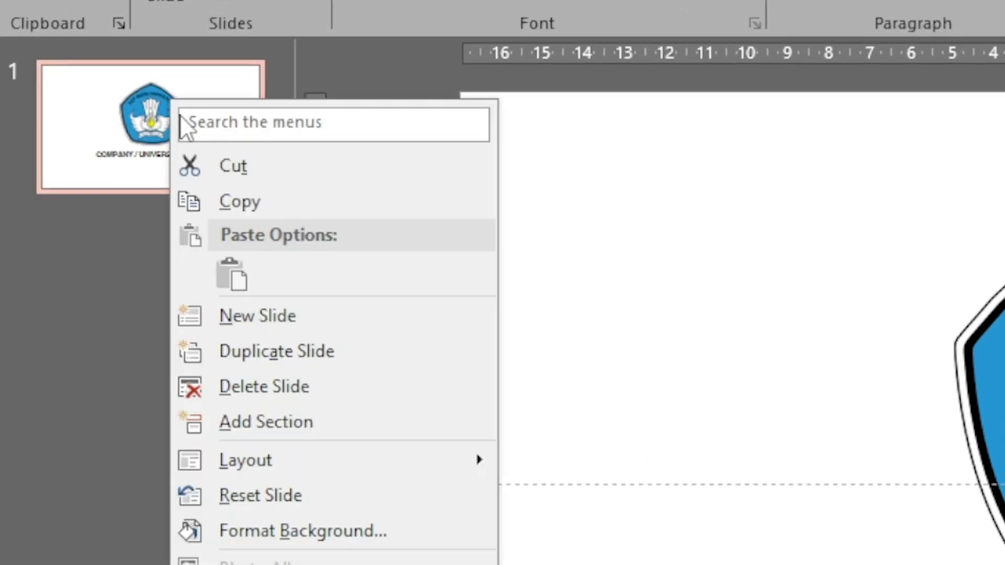
click(283, 346)
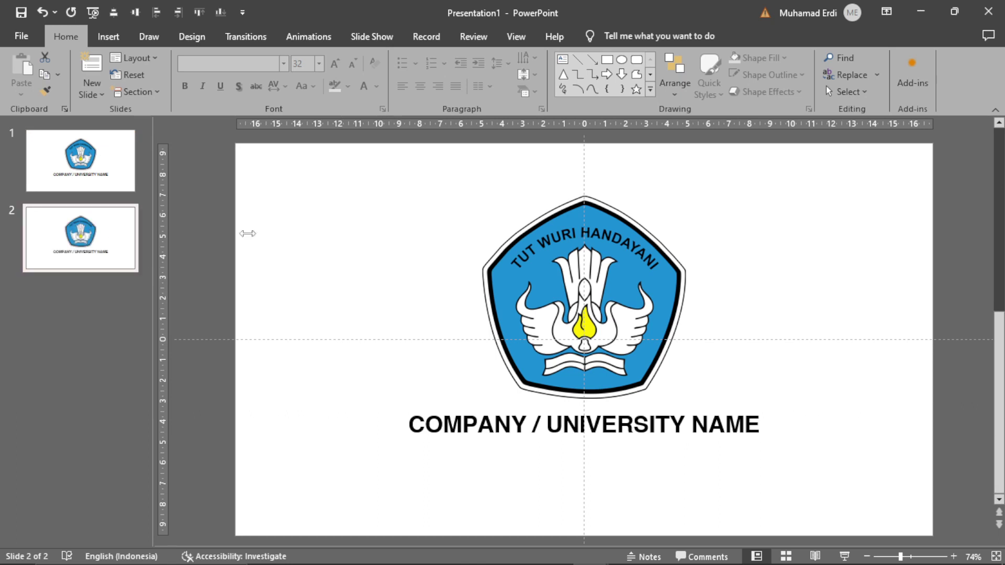
click(449, 220)
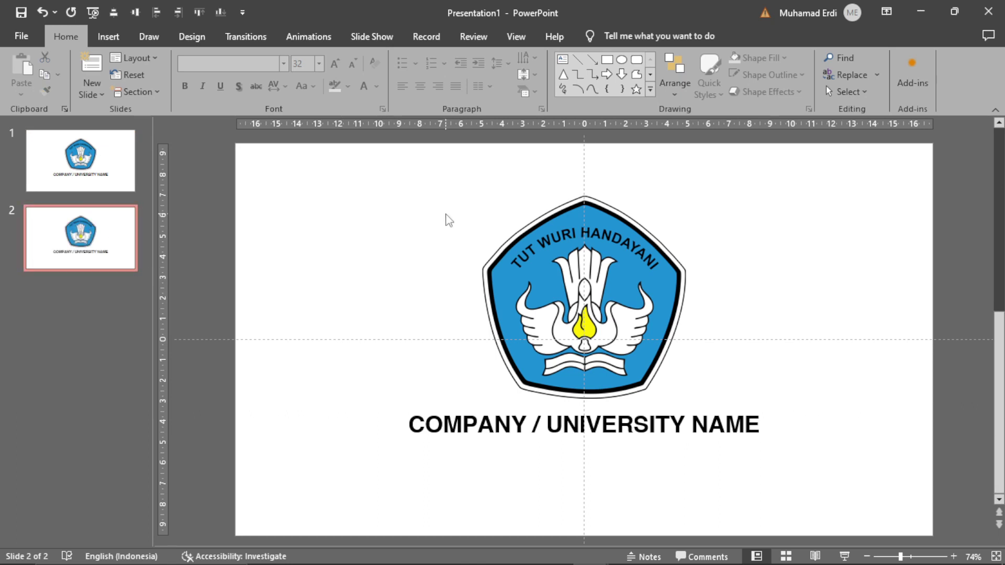
Insert the building photo on slide 2, align it left and send it to back
click(109, 36)
click(108, 73)
click(138, 125)
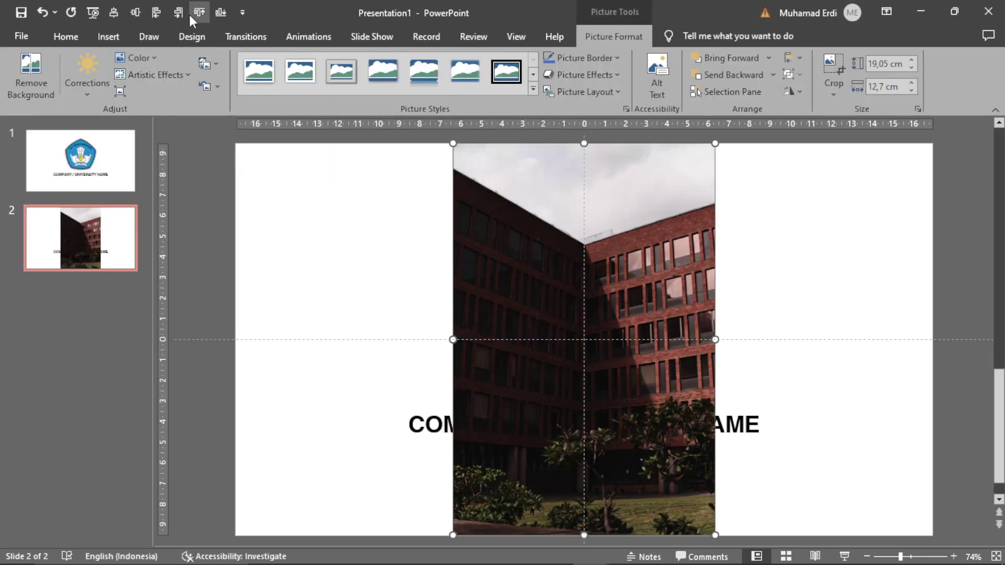
click(157, 12)
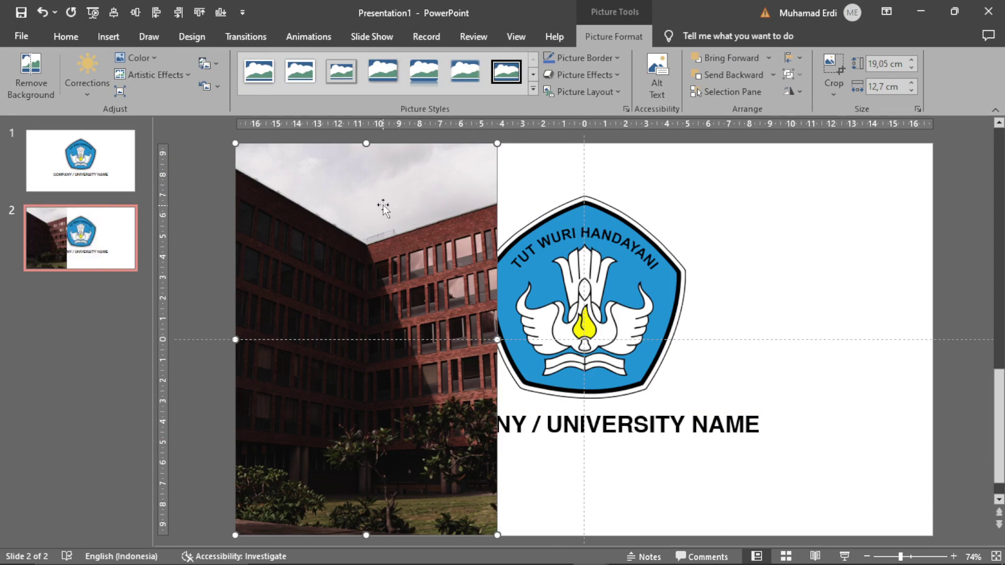
right_click(363, 177)
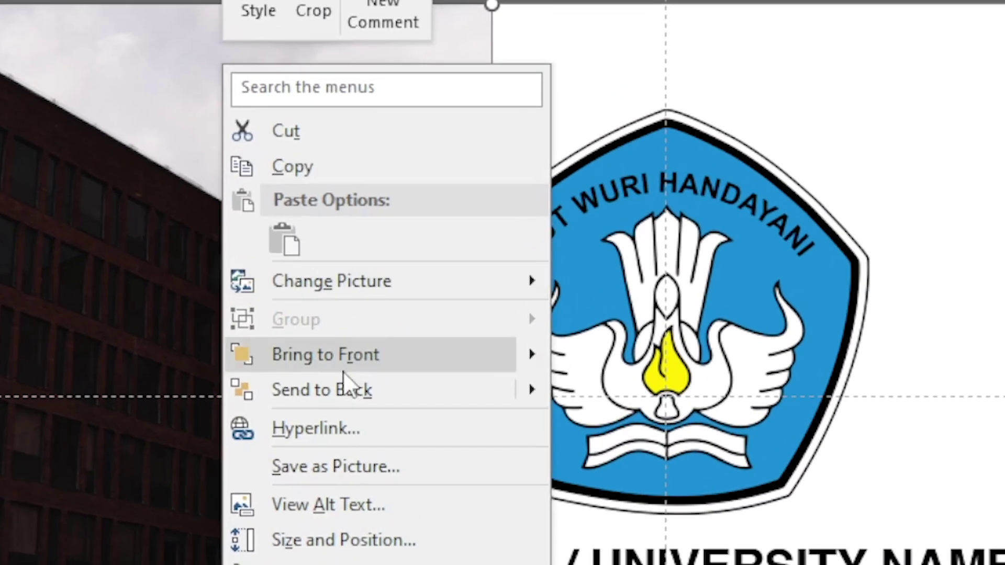
click(404, 391)
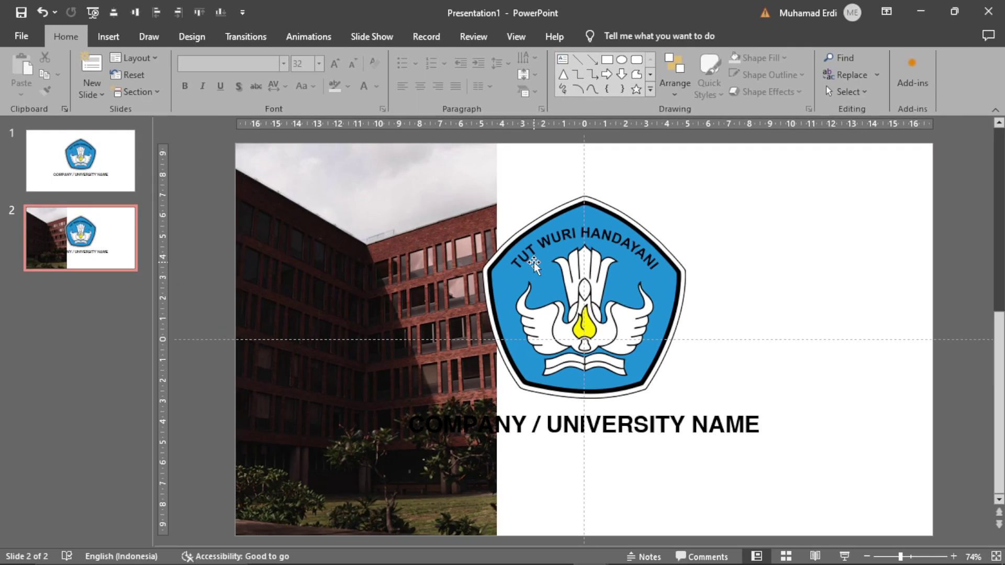
click(534, 265)
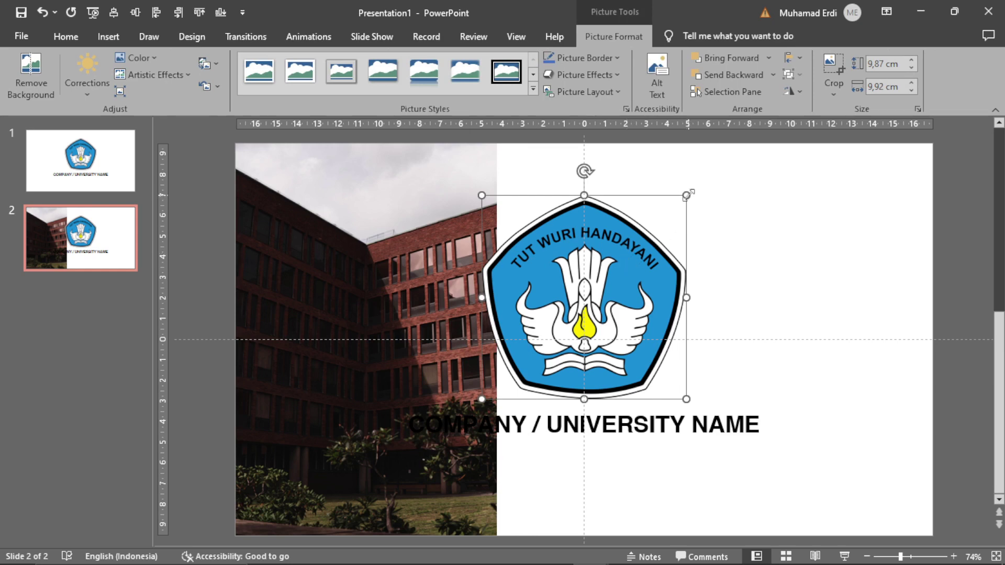
Shrink the logo to a small emblem and reduce the caption to 14 pt
drag(688, 195, 626, 266)
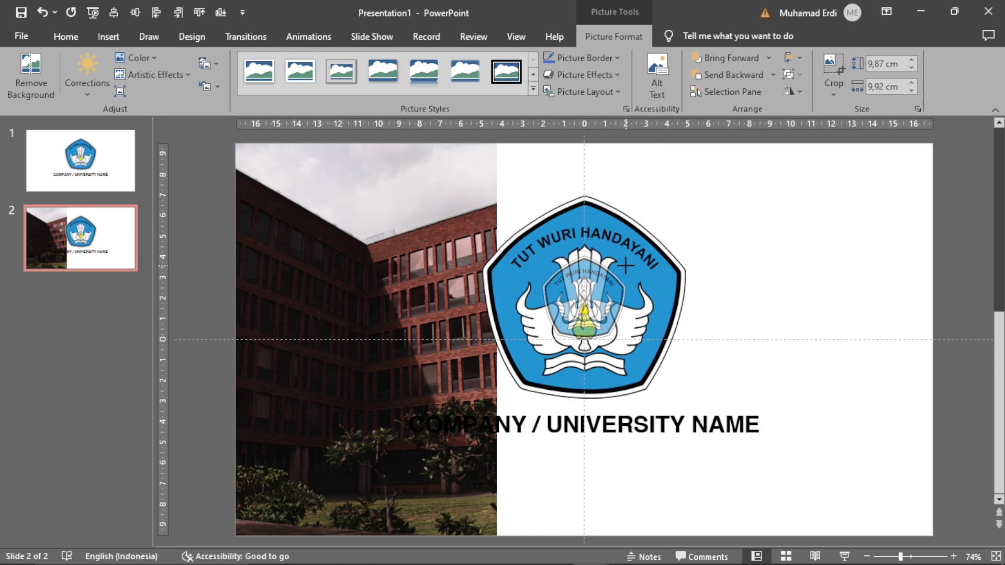
drag(626, 266, 626, 260)
click(647, 415)
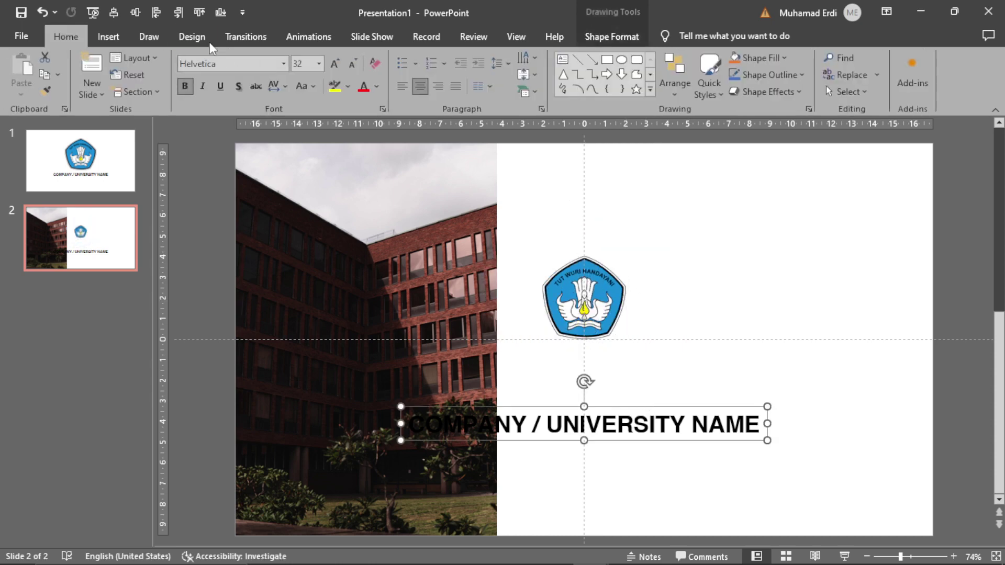
click(354, 70)
click(354, 70)
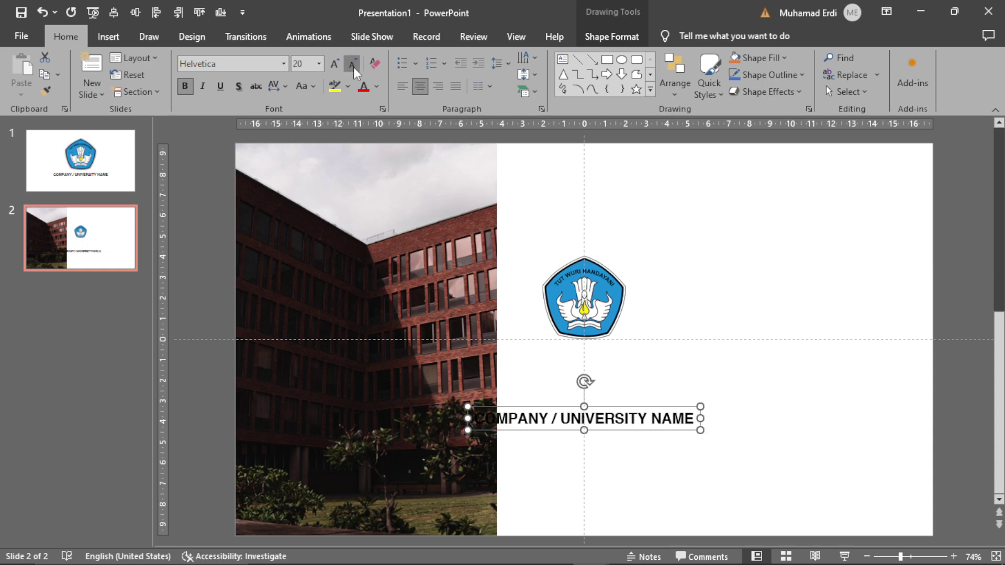
click(354, 70)
click(354, 69)
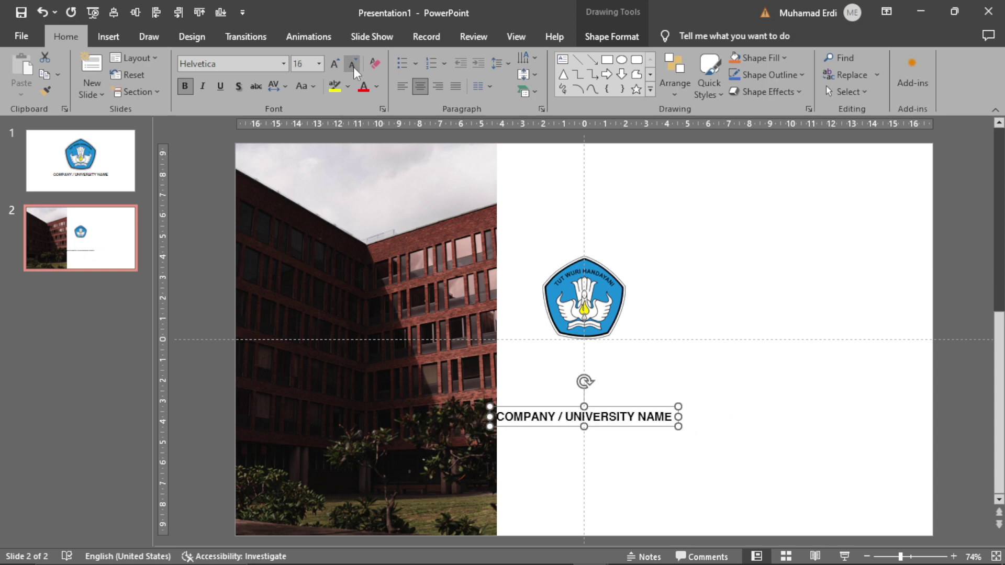
click(354, 70)
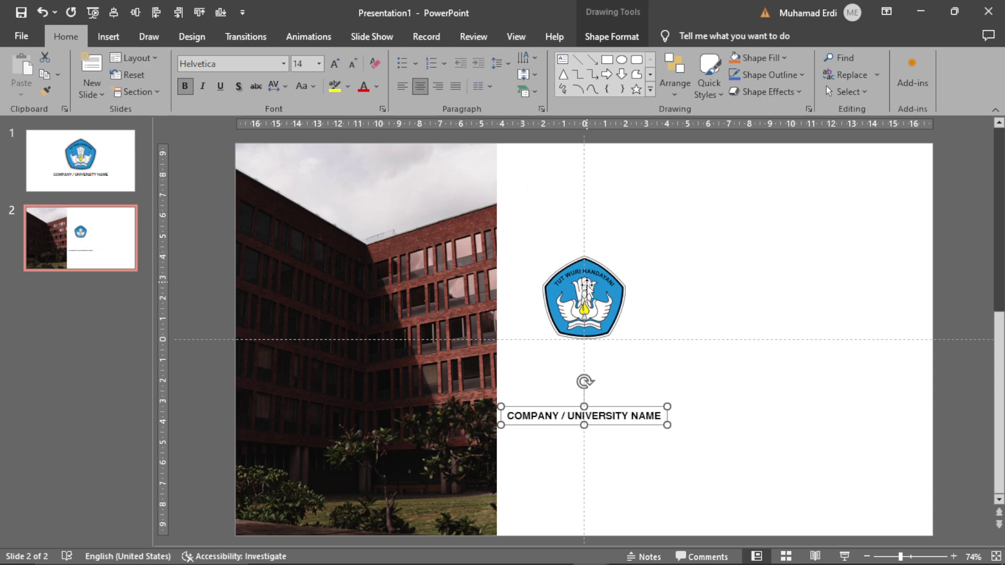
Move the logo and the caption below it onto the building photo
click(622, 271)
drag(627, 256, 621, 261)
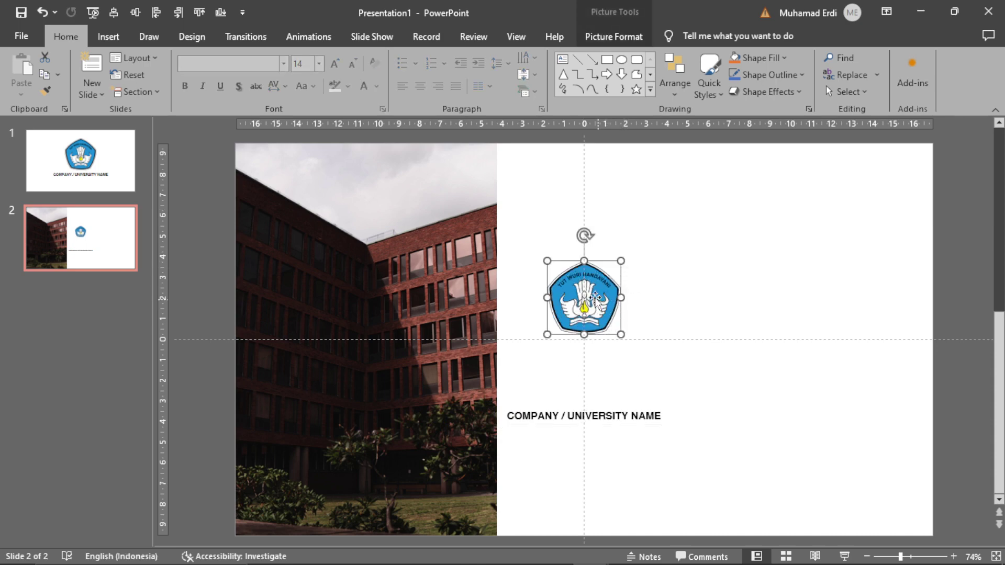
drag(587, 296, 367, 301)
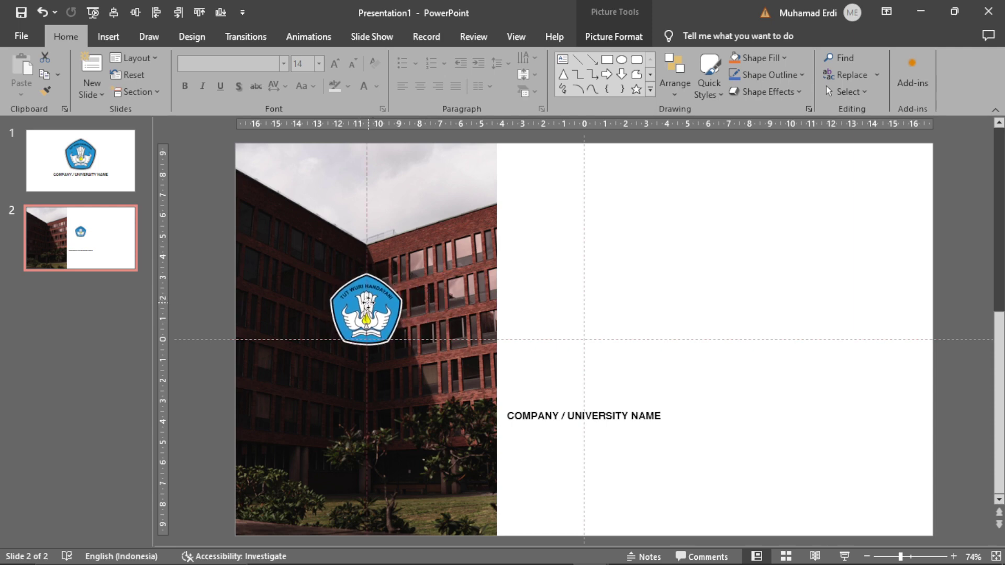
click(576, 418)
mouse_move(611, 410)
mouse_down()
mouse_move(424, 384)
mouse_move(375, 366)
mouse_up()
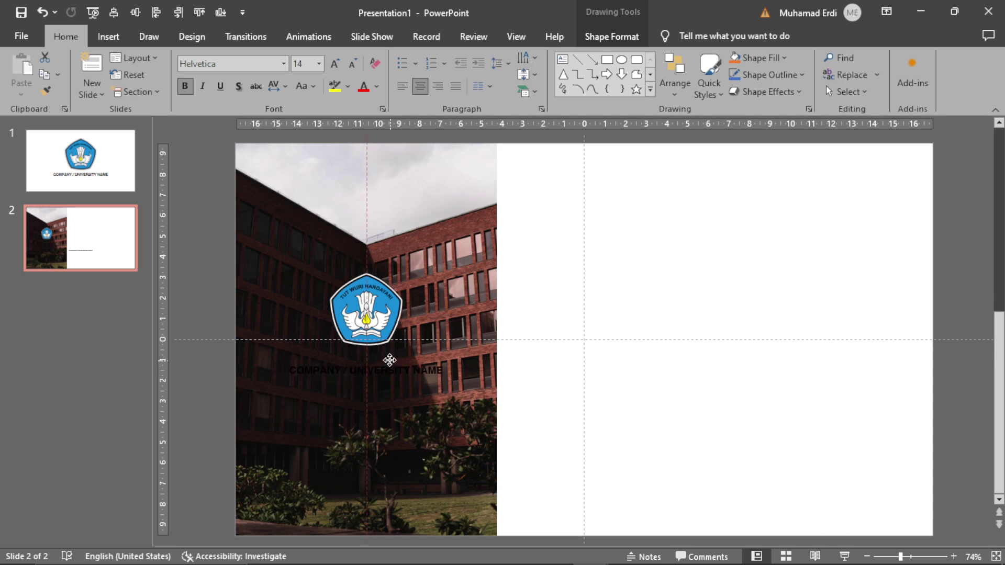
drag(390, 359, 390, 360)
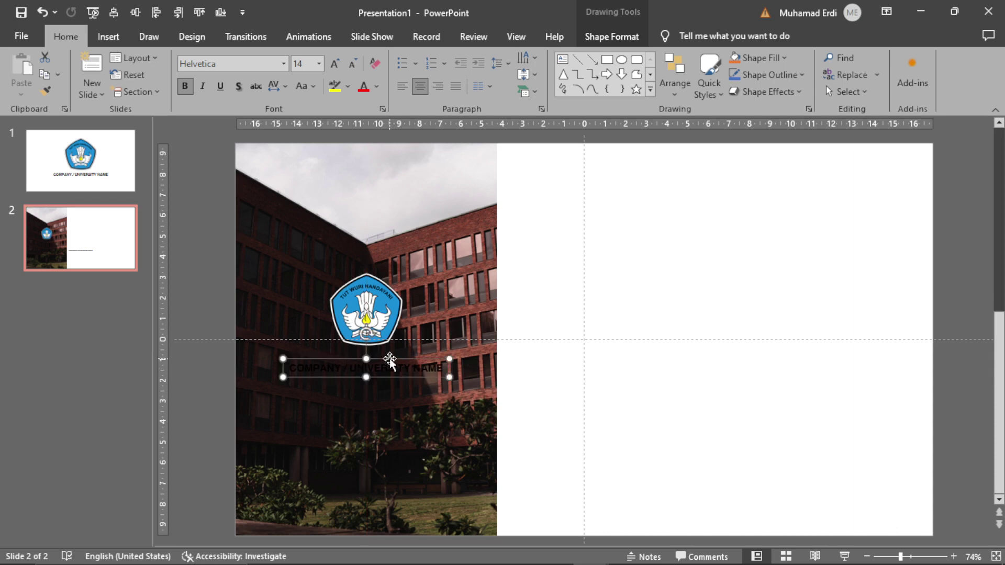
Change the company name text colour to white
click(377, 88)
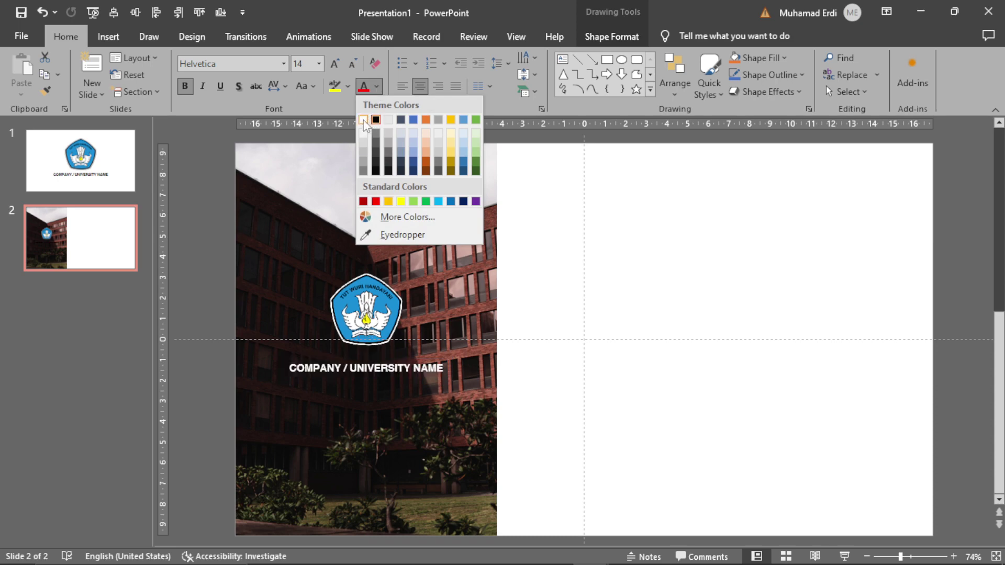
click(364, 121)
click(700, 294)
click(383, 288)
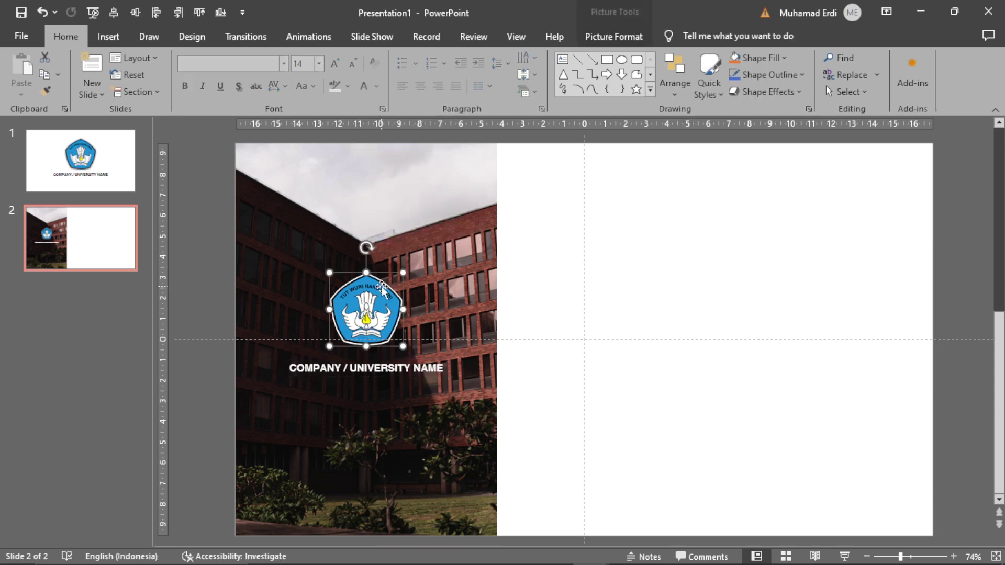
click(696, 272)
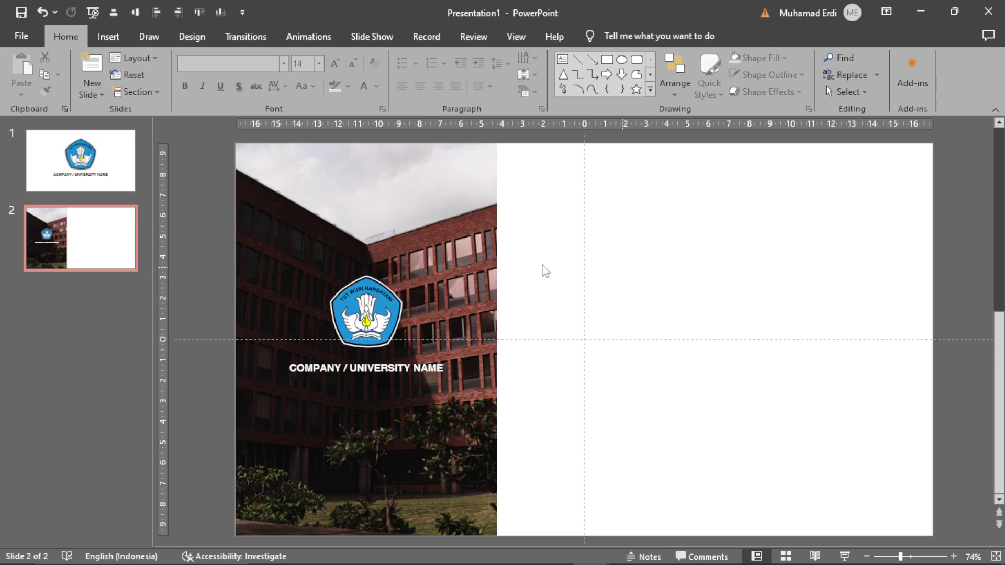
Add a text box on slide 2 reading 'JUDUL PRESENTASI'
click(564, 60)
click(572, 262)
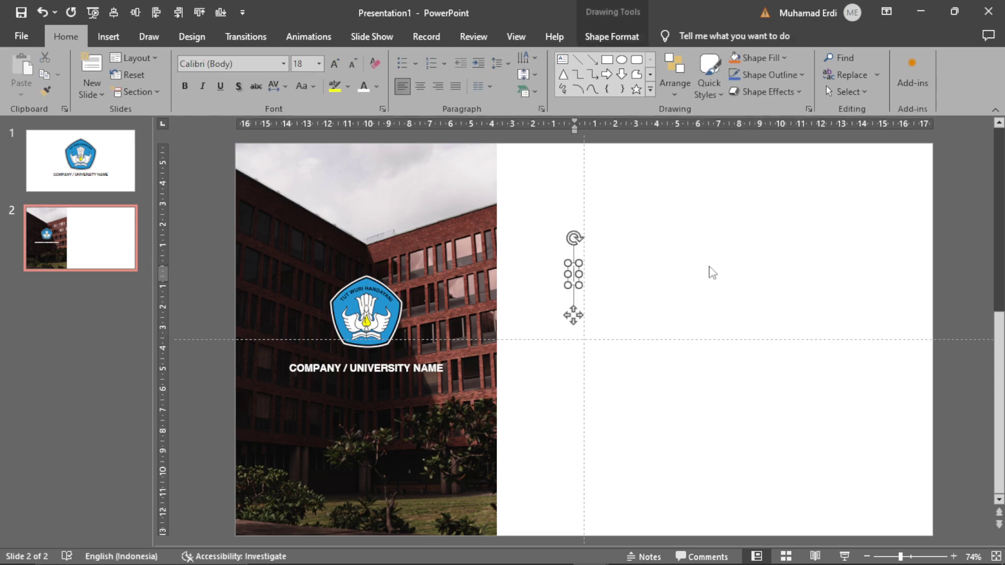
text(JUDUL)
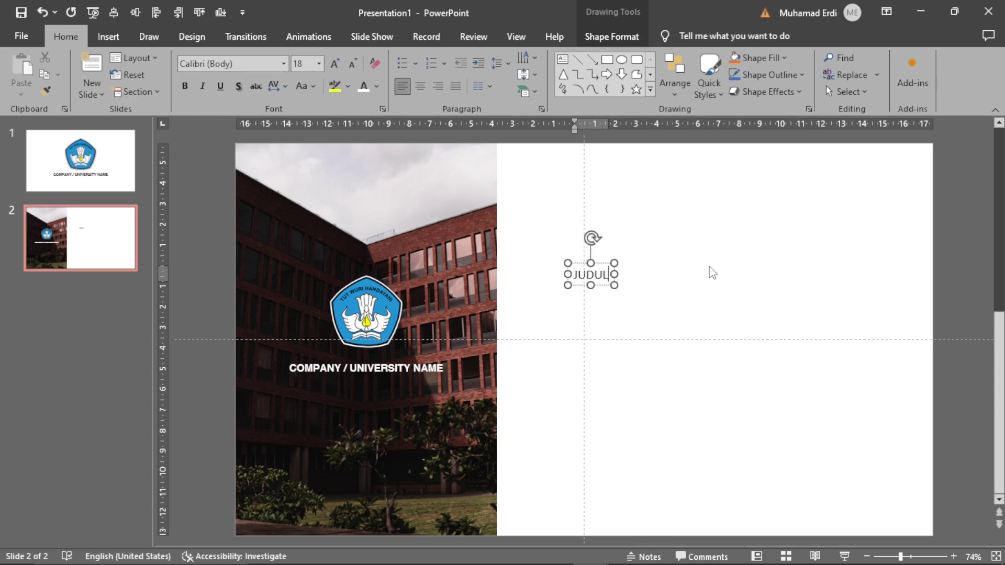
text( PRESENTASI)
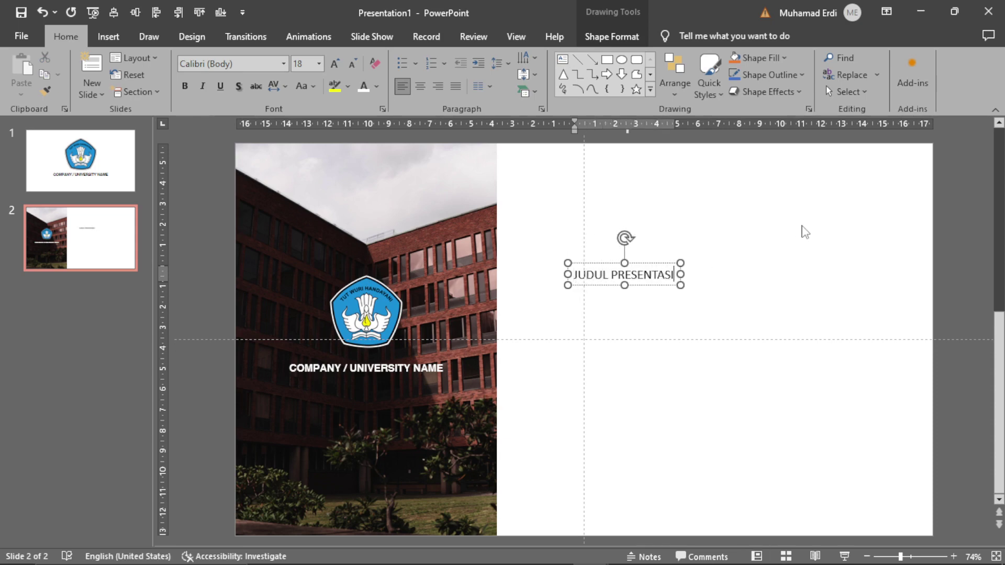
Format the title as bold Helvetica and enlarge it to 48 pt
drag(802, 226, 545, 361)
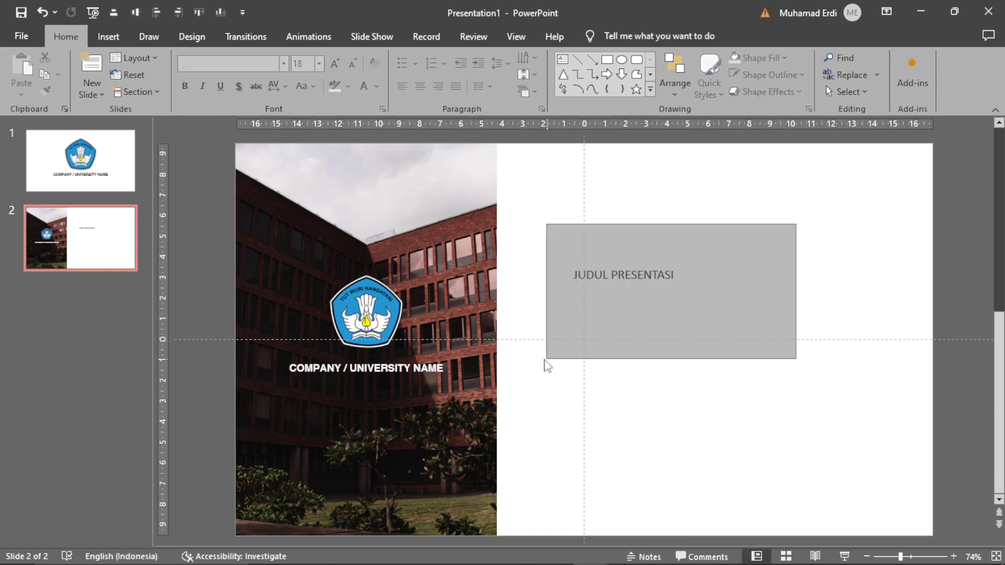
click(283, 63)
click(226, 166)
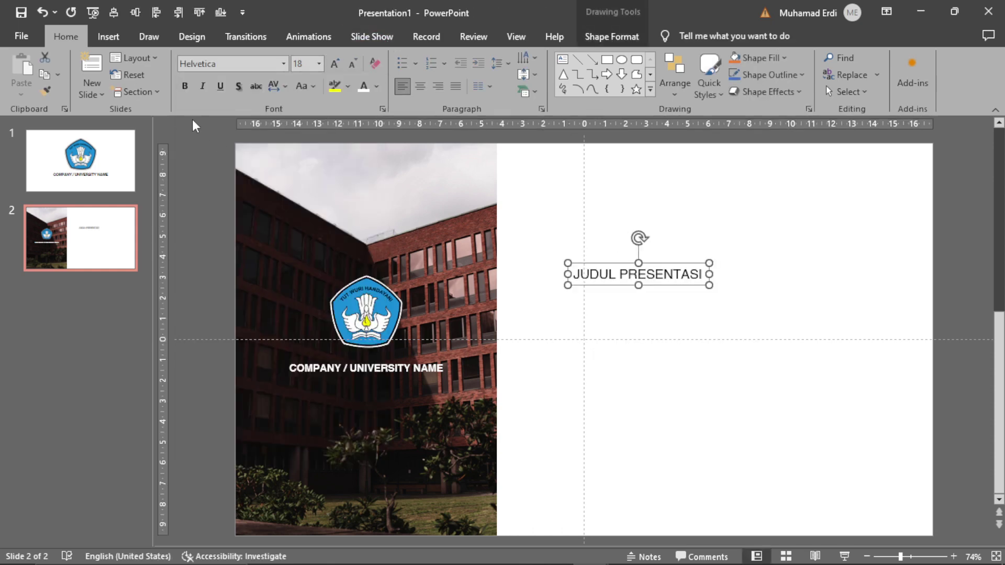
click(186, 88)
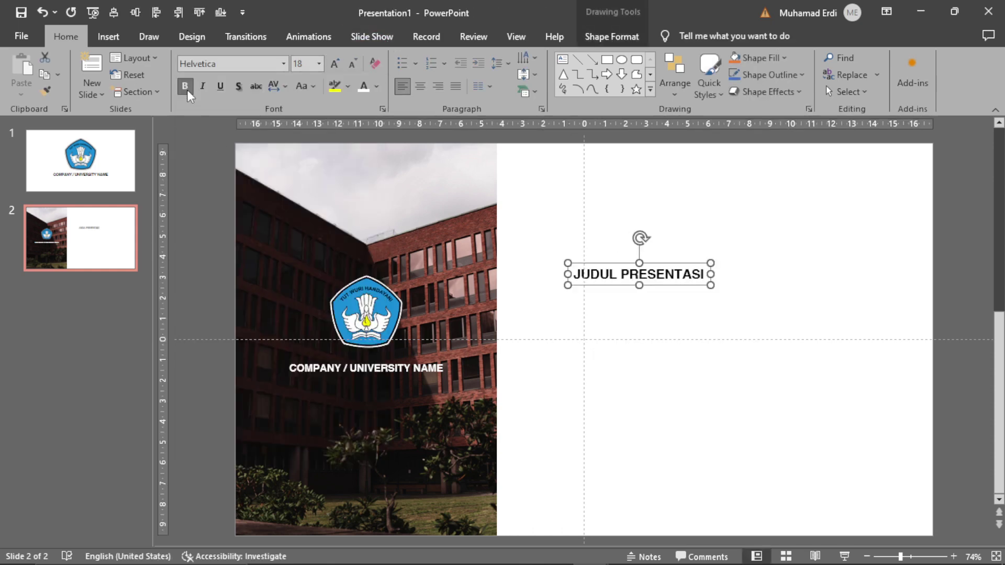
click(334, 64)
click(334, 64)
click(334, 64)
click(335, 64)
click(334, 64)
click(335, 64)
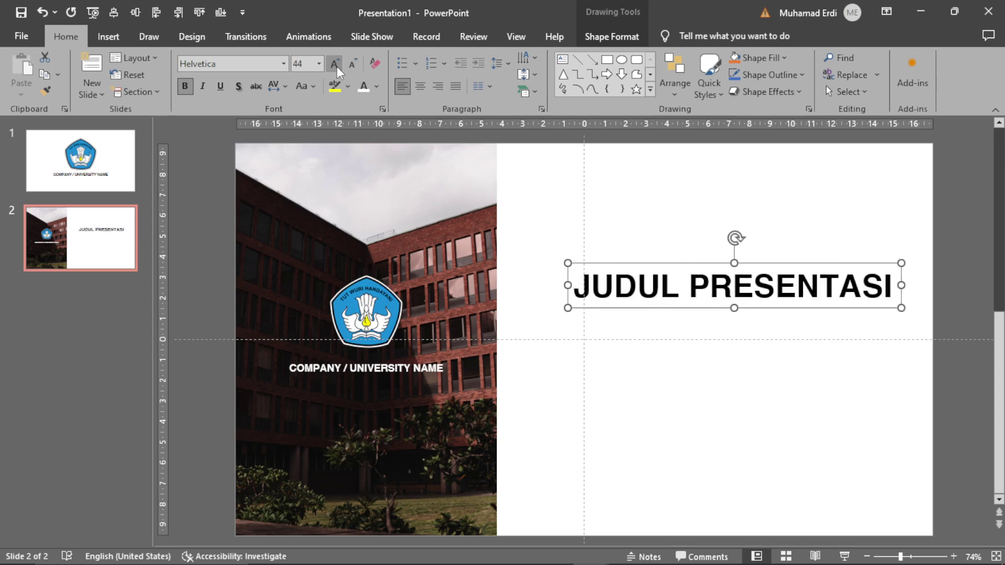
click(335, 64)
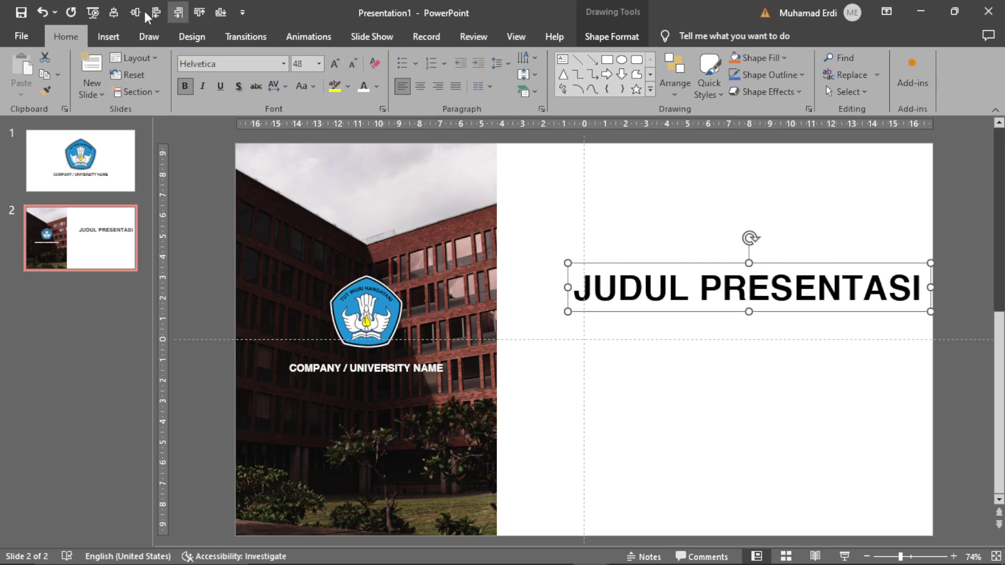
Centre-align the title and position it on the white right half
click(114, 12)
drag(671, 266, 794, 281)
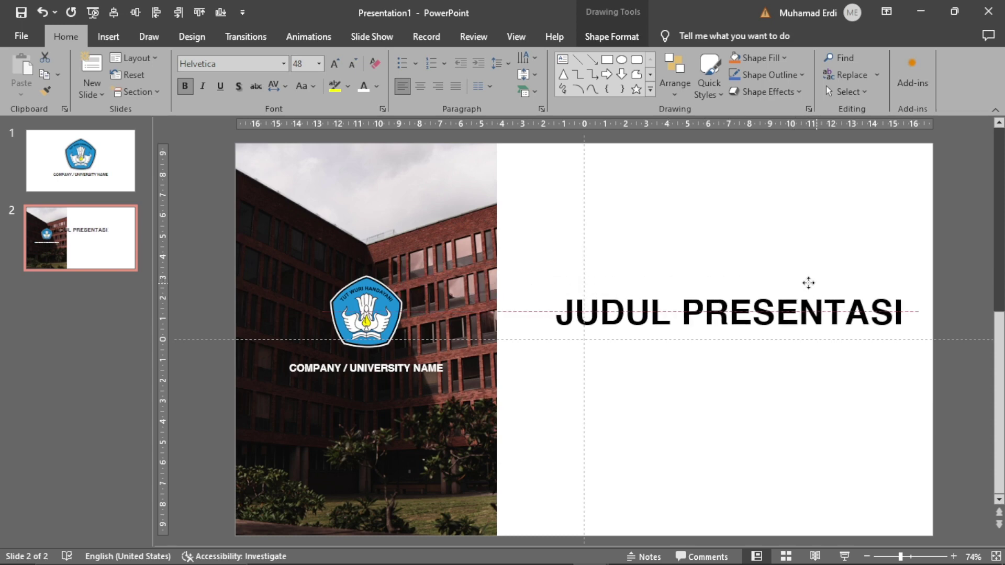
click(425, 86)
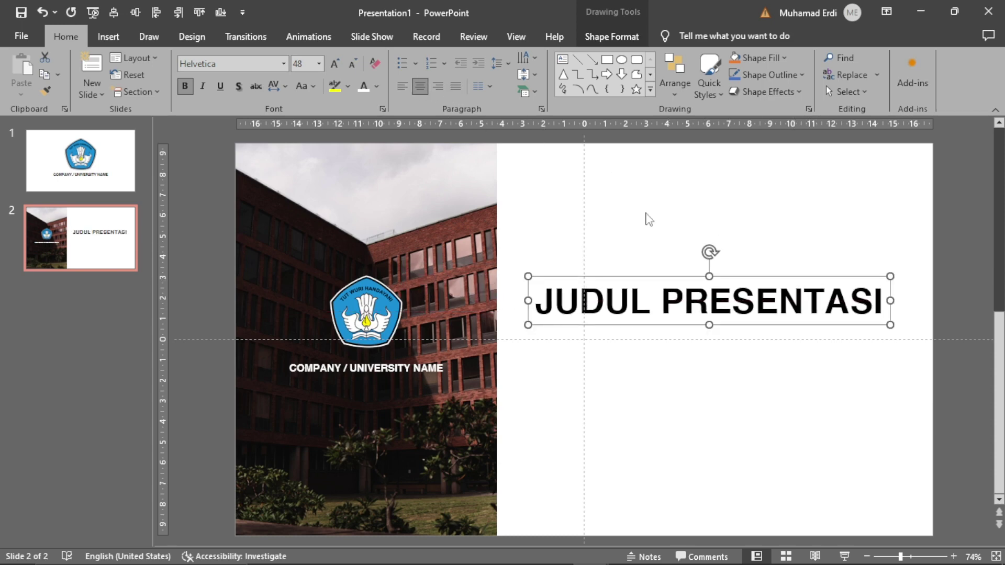
drag(767, 278, 768, 279)
click(741, 218)
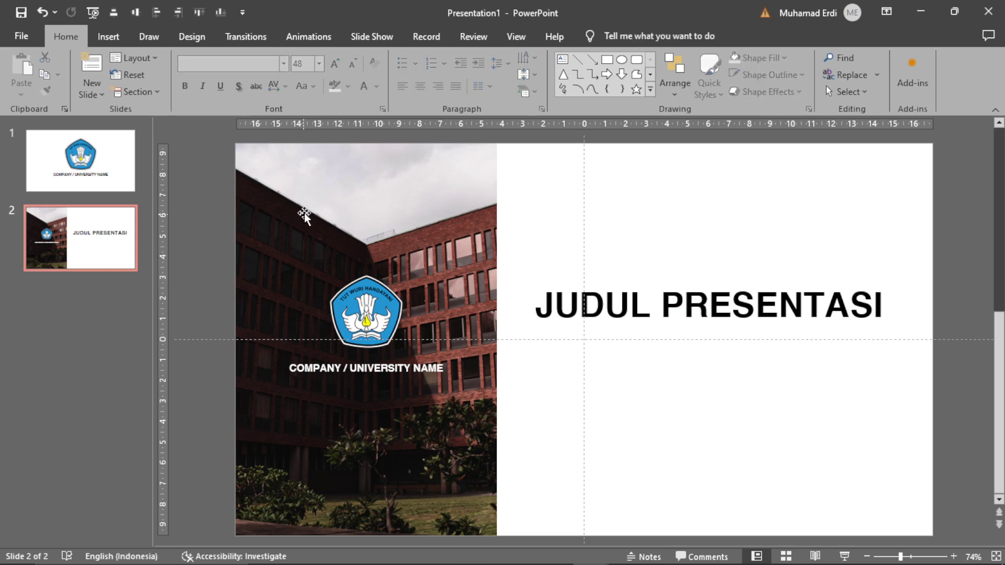
Apply the Spinner entrance effect to the logo on slide 1
click(81, 160)
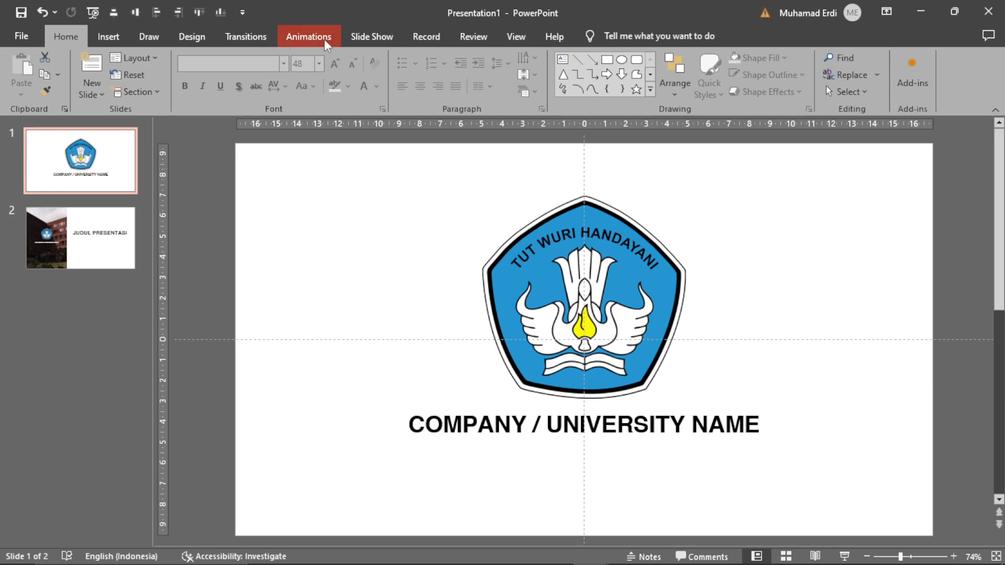
click(309, 37)
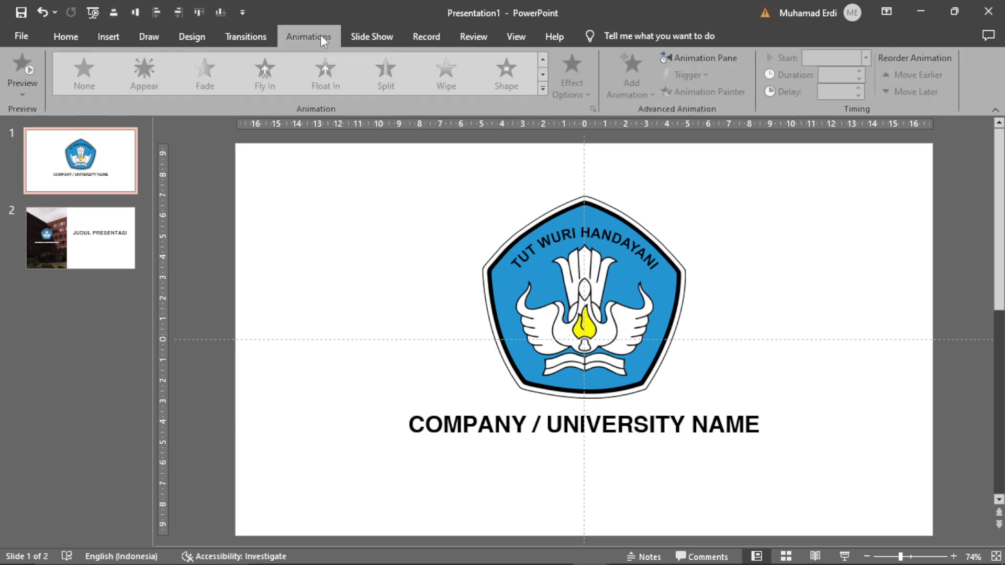
click(580, 230)
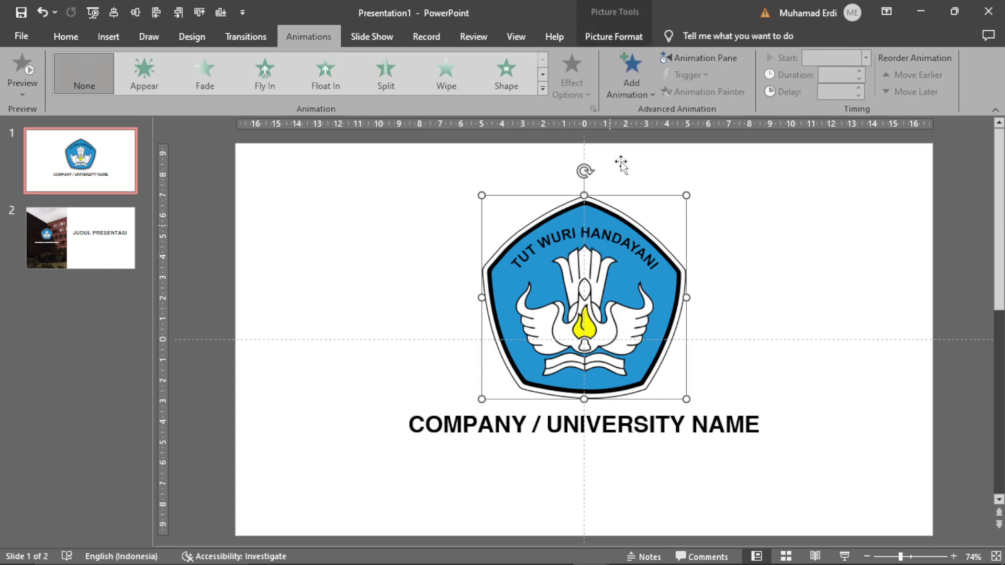
click(543, 89)
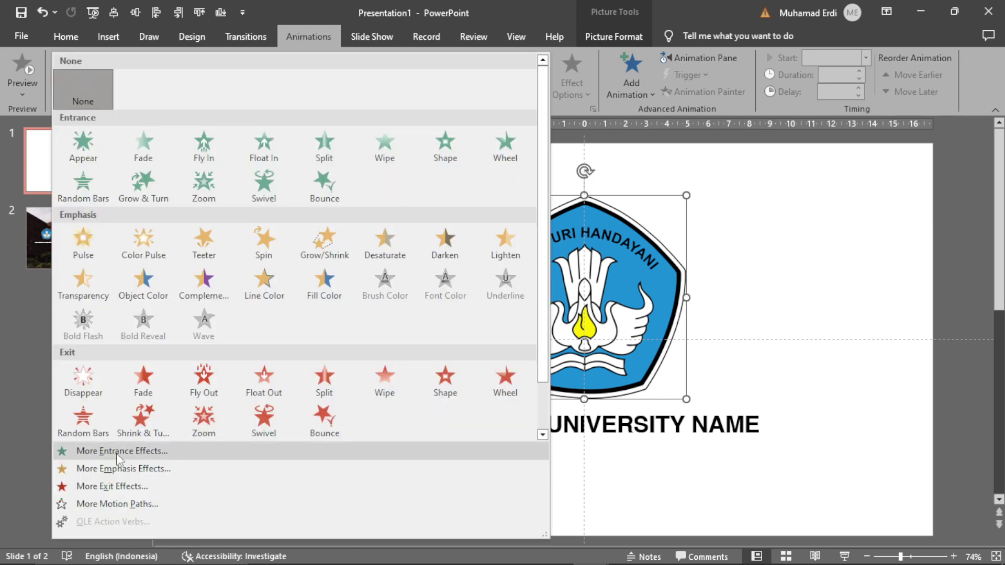
click(181, 450)
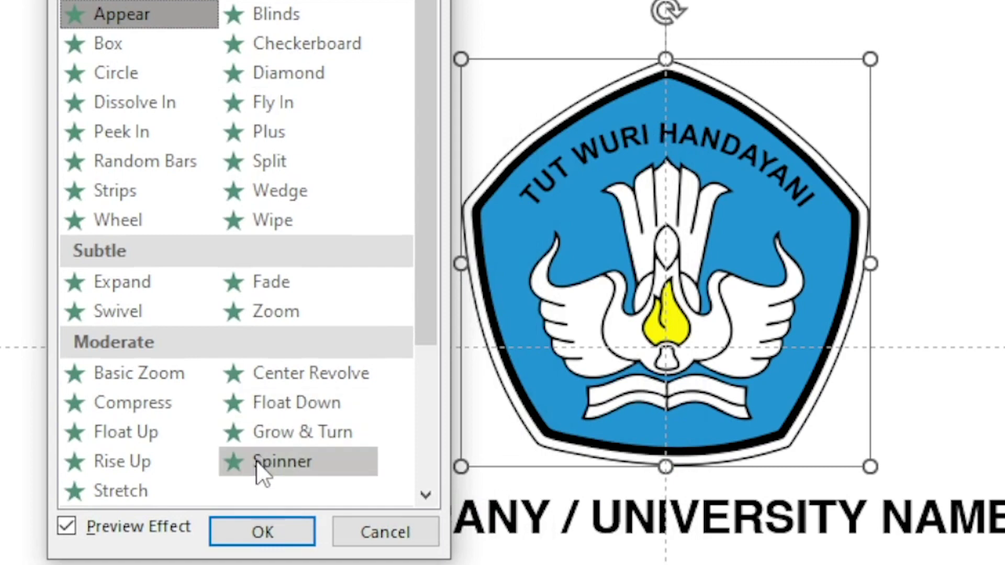
click(260, 463)
click(261, 532)
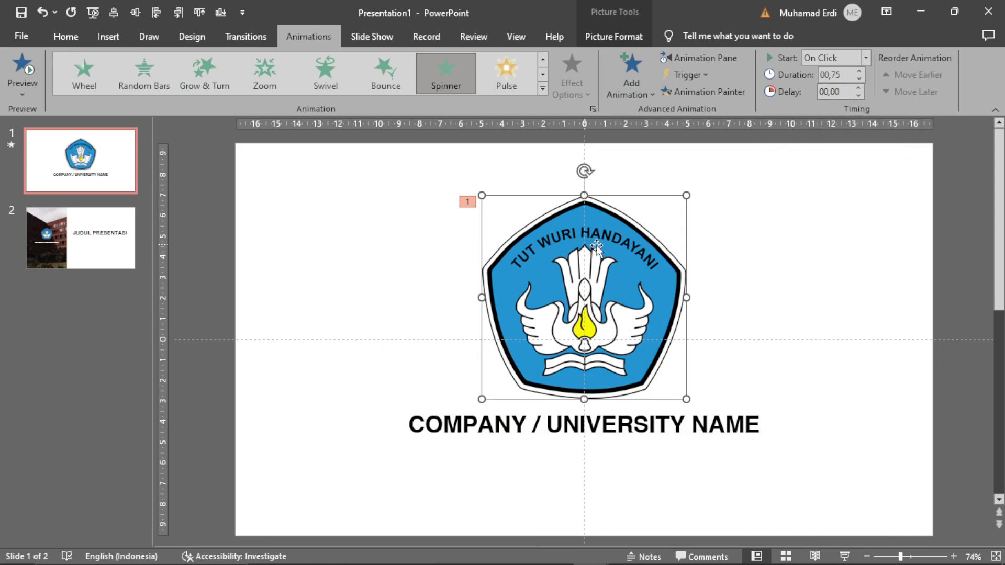
Give the company name caption a Float In animation with a 00,50 duration
click(782, 205)
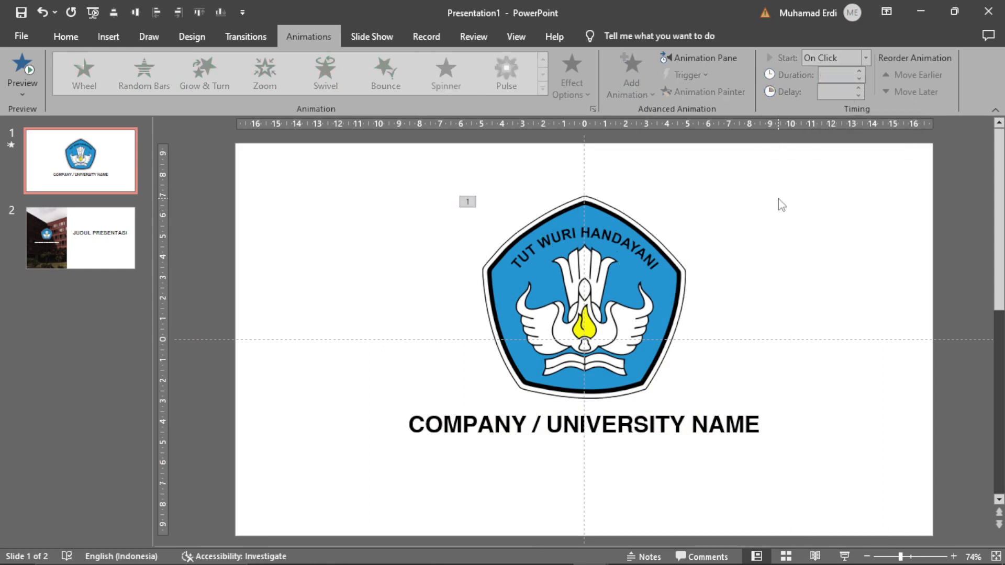
click(446, 409)
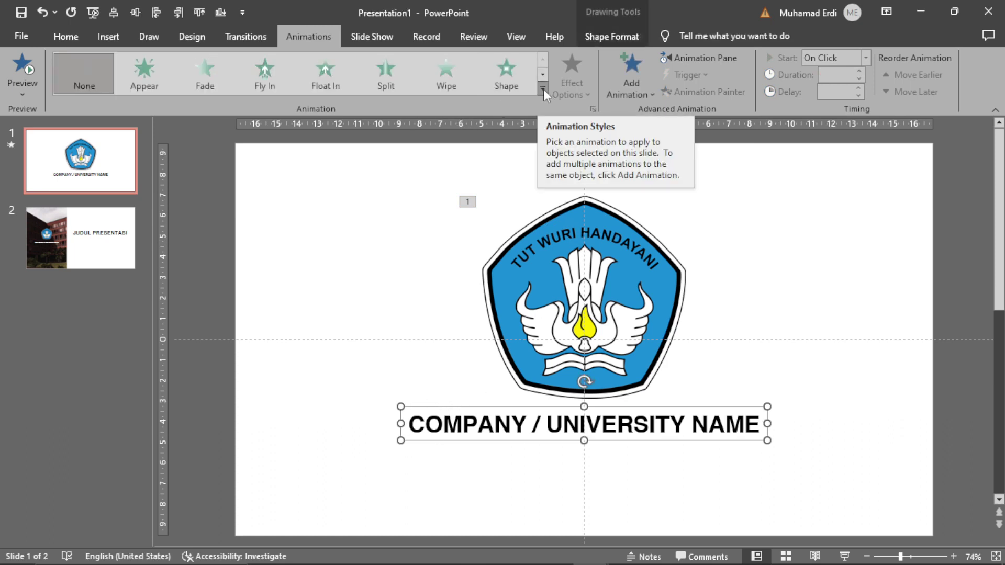
click(325, 71)
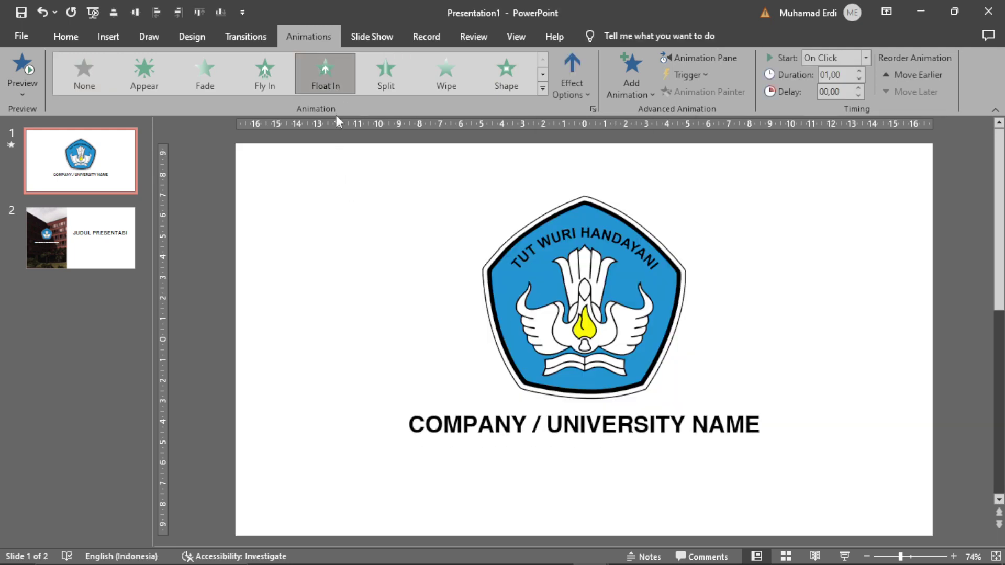
click(861, 78)
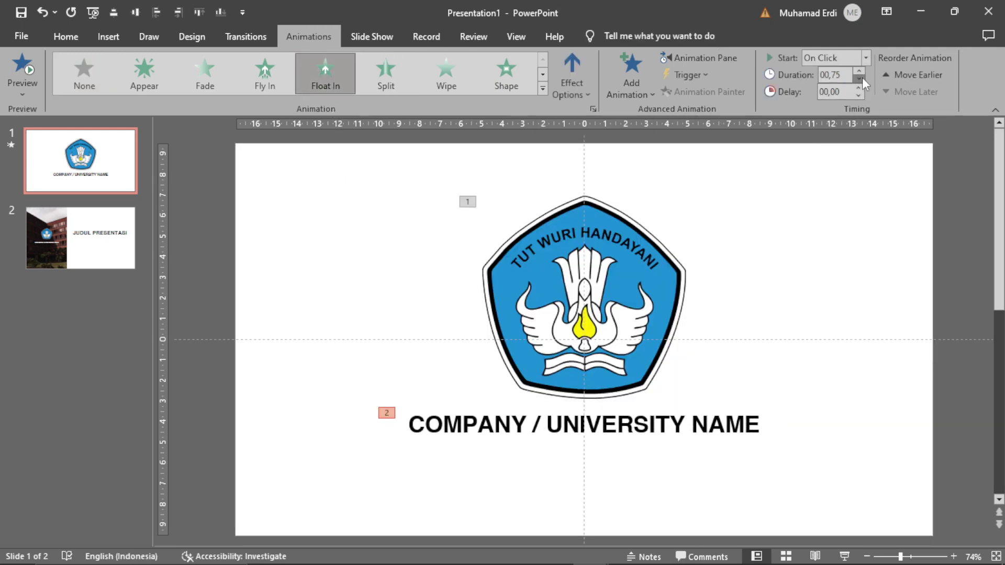
click(861, 78)
Set the logo's Spinner animation to start With Previous
click(837, 253)
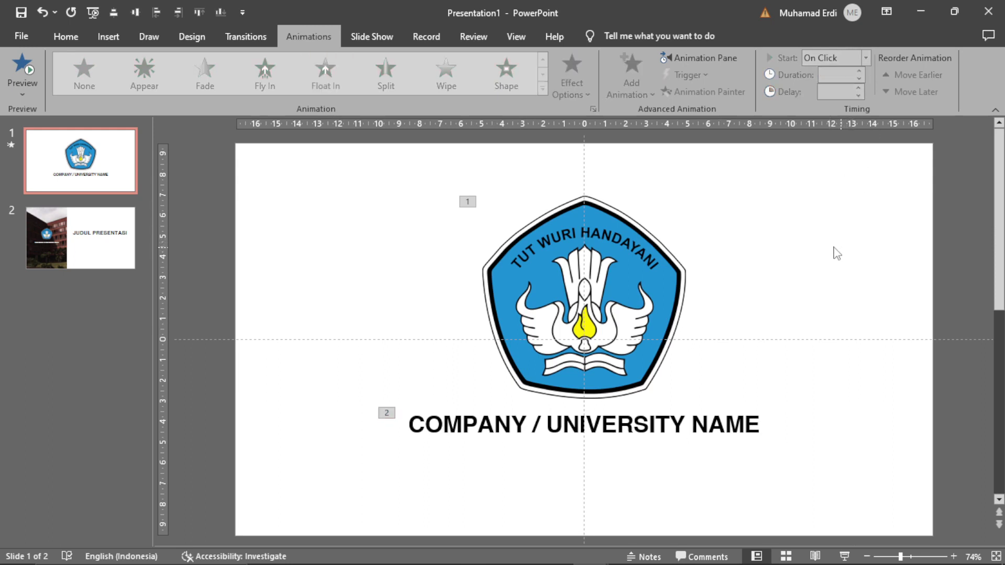
click(609, 234)
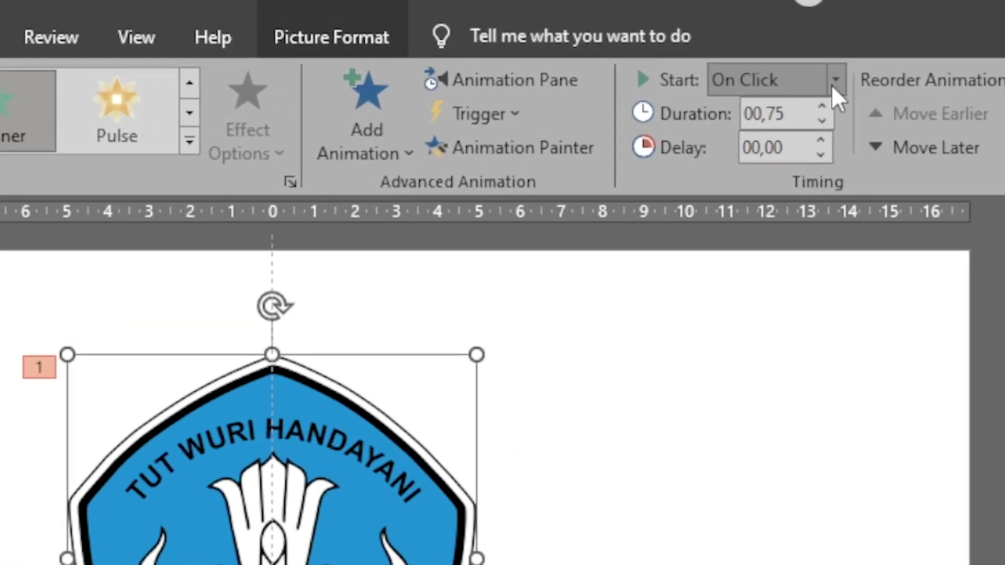
click(840, 78)
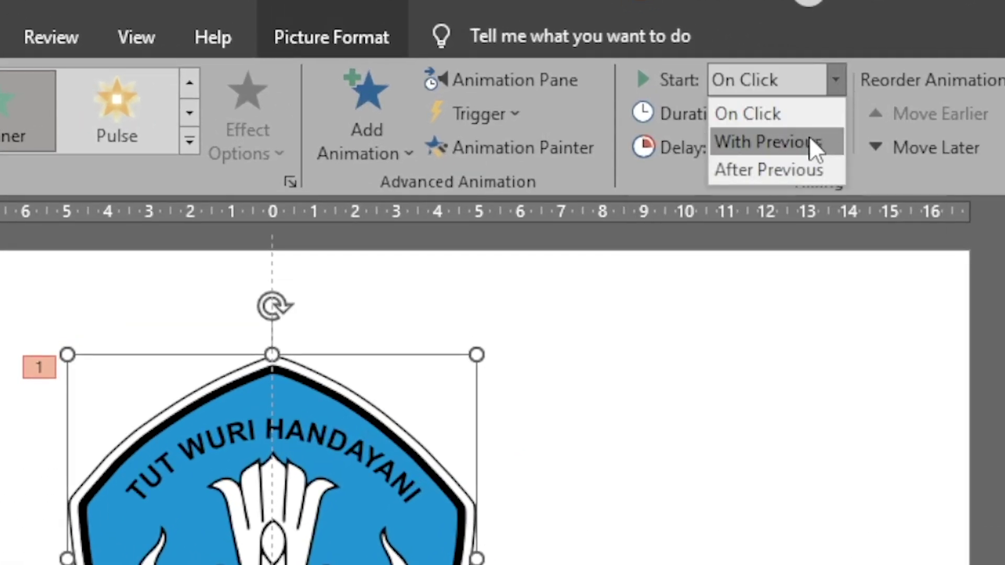
click(810, 141)
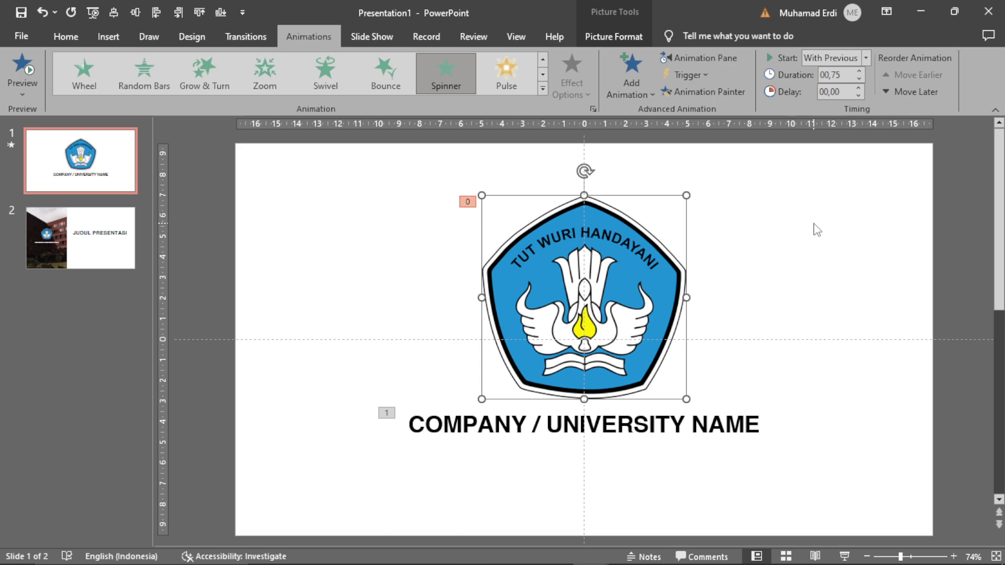
Set the caption's Float In animation to start After Previous
click(428, 407)
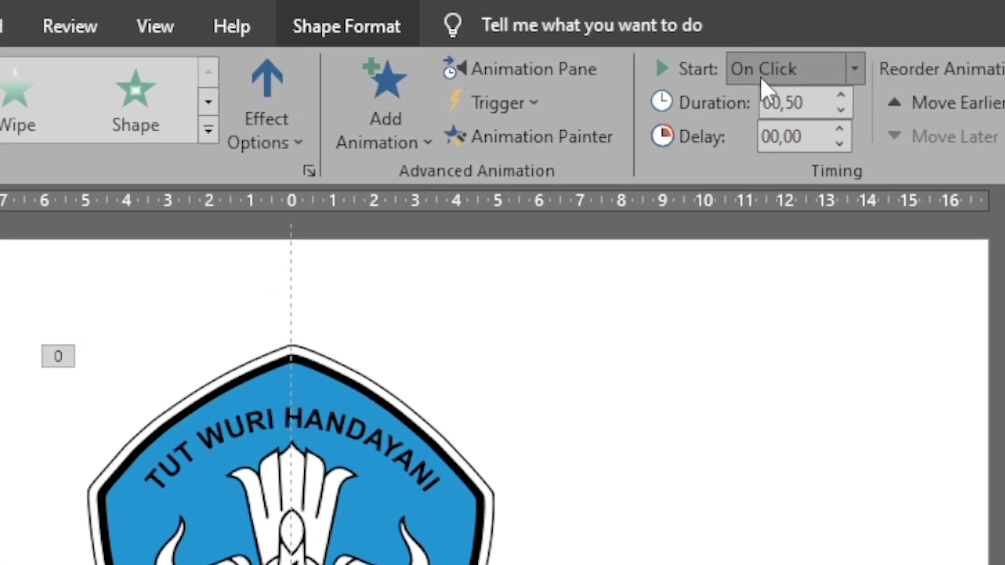
click(855, 69)
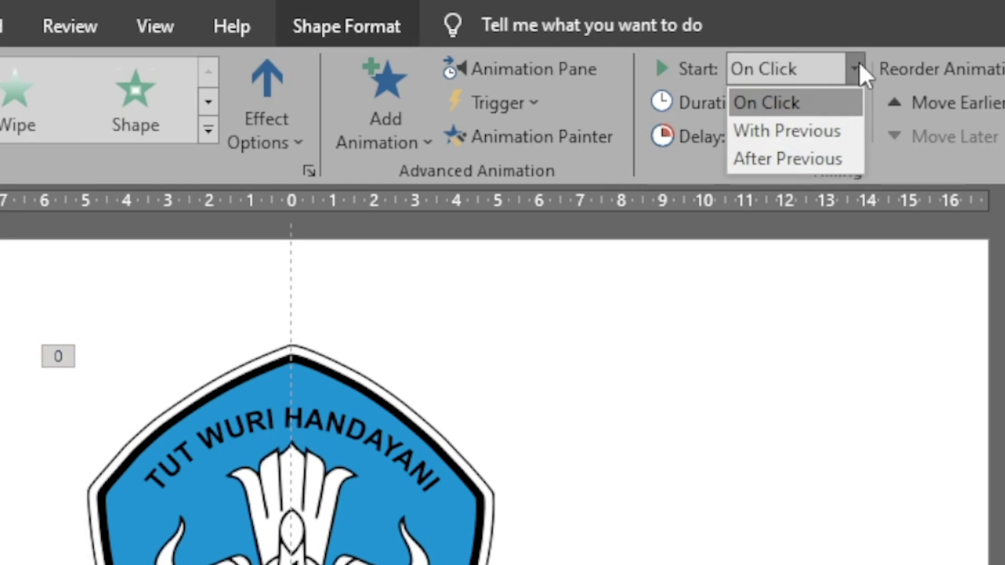
click(788, 159)
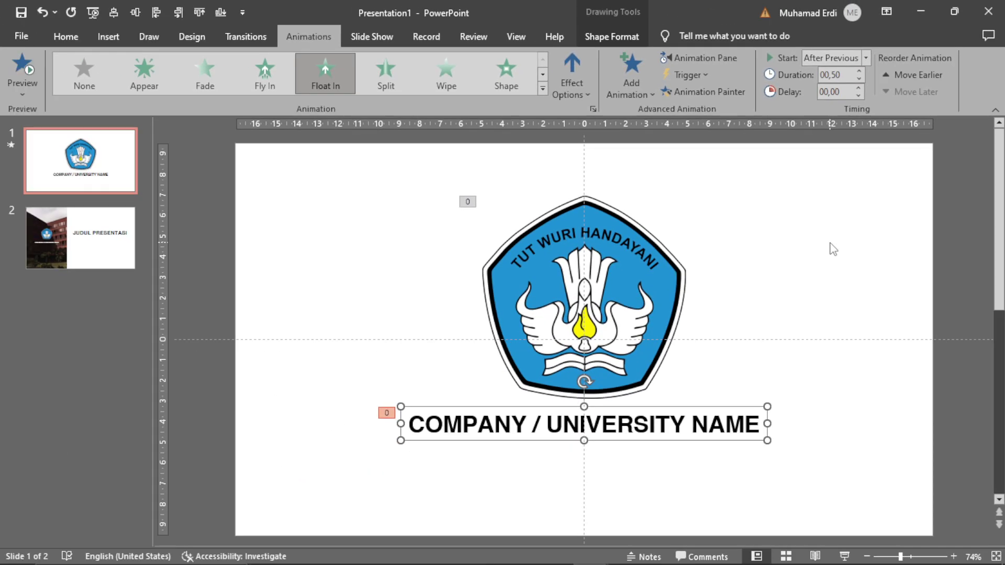
Apply a 00,70 Fade transition to slide 1, advancing automatically after 00:00,00, then select slide 2
click(248, 36)
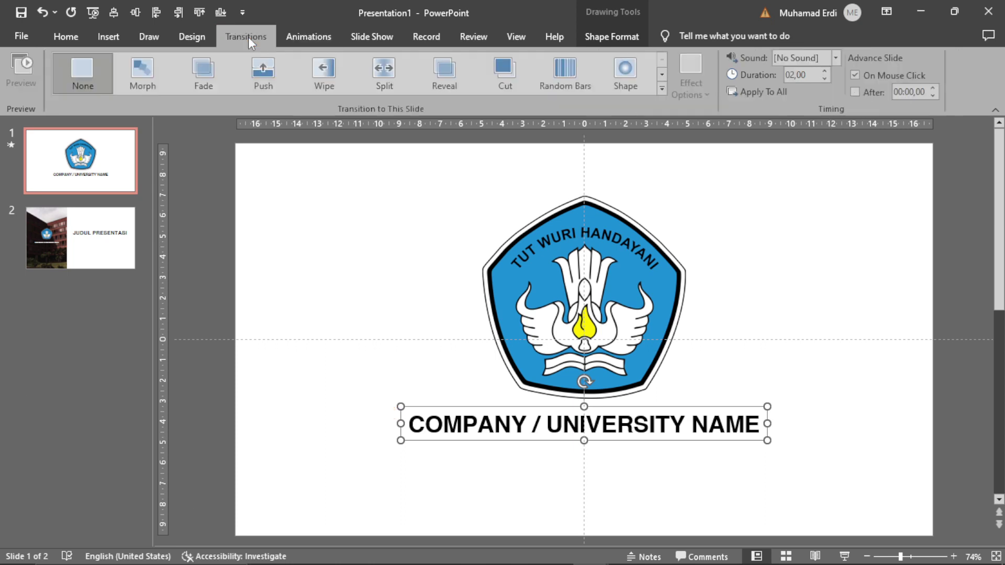
click(206, 71)
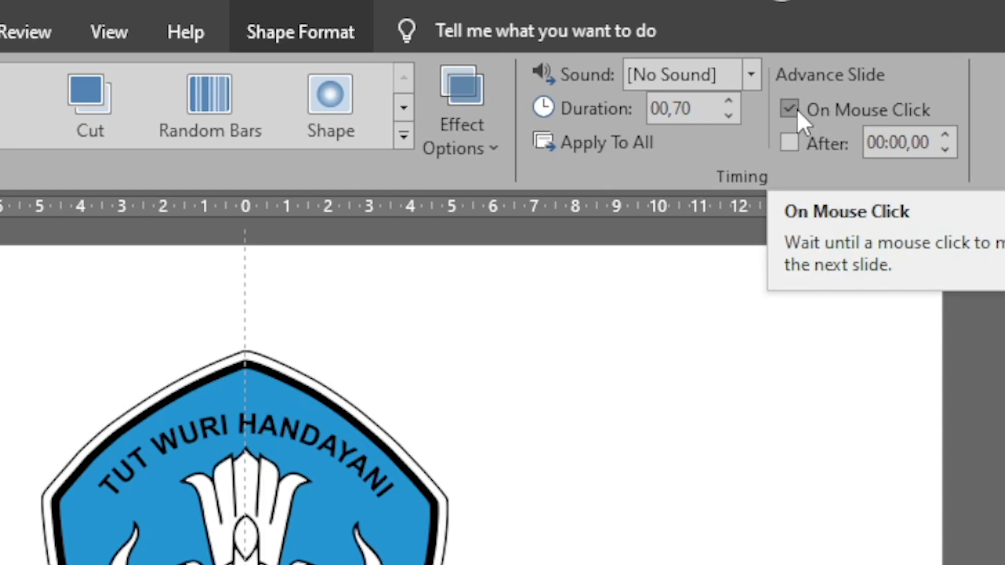
click(797, 110)
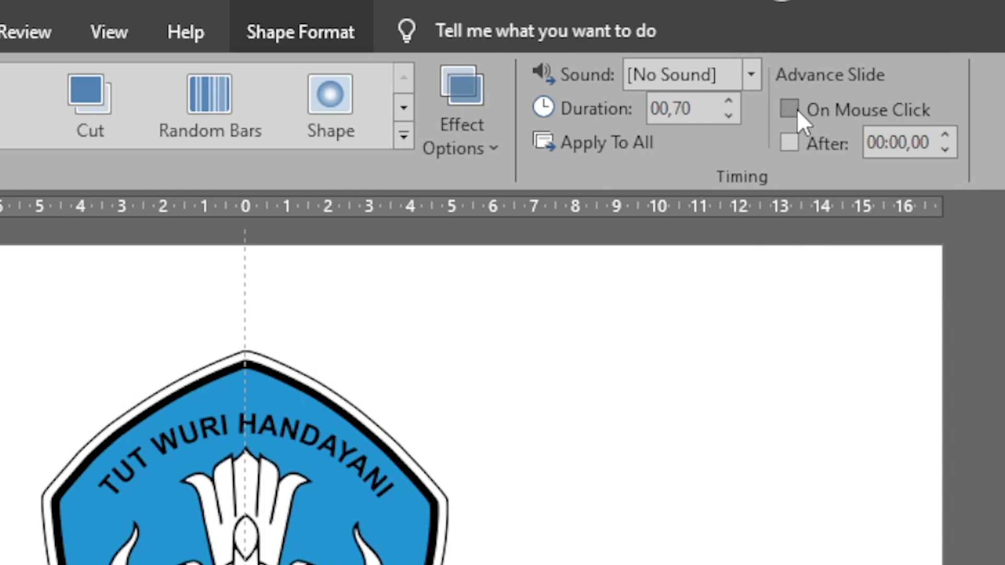
click(792, 143)
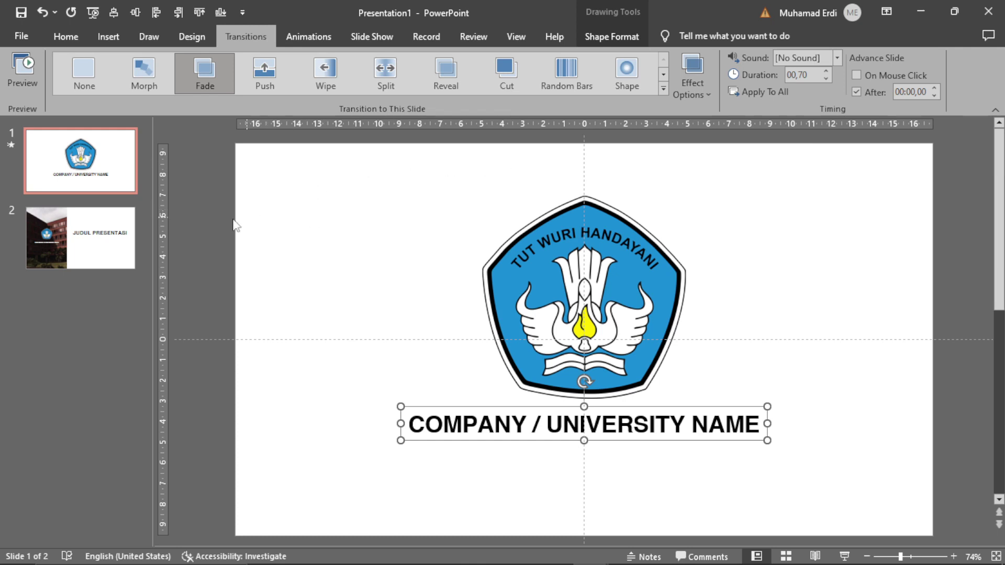
click(120, 230)
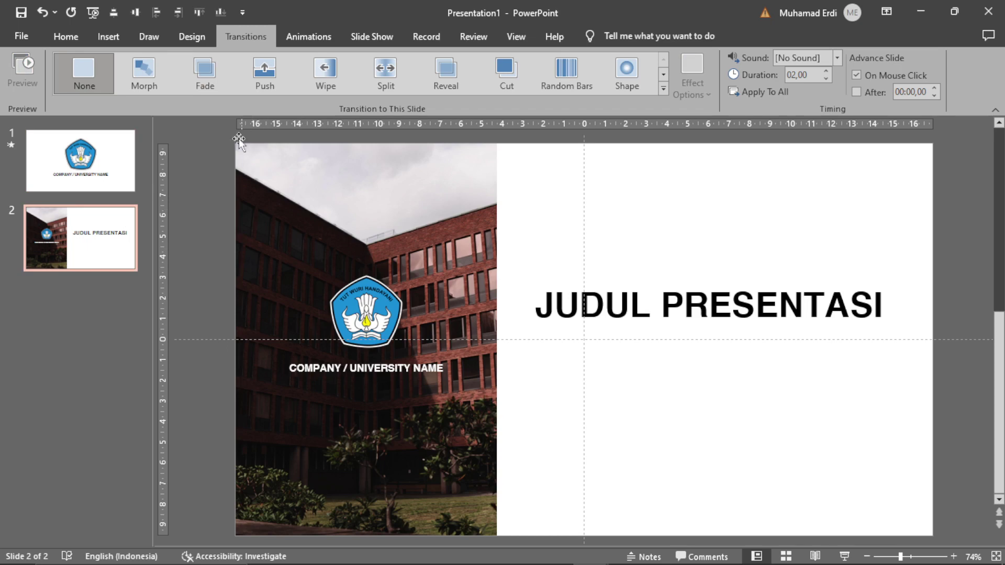
Apply Morph to slide 2 and reduce its duration from 02,00 to 01,00
click(146, 72)
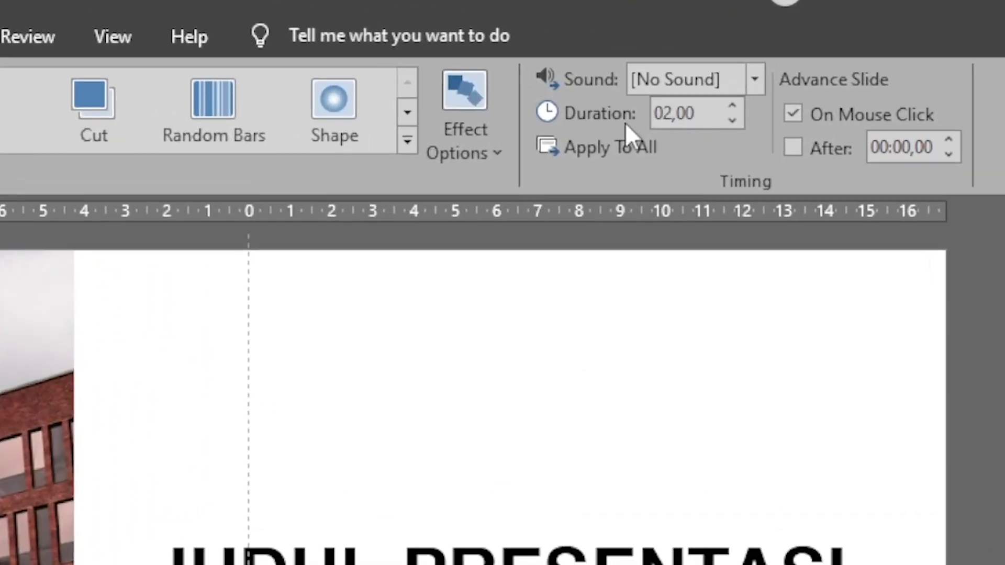
click(732, 122)
click(732, 121)
click(732, 122)
click(732, 121)
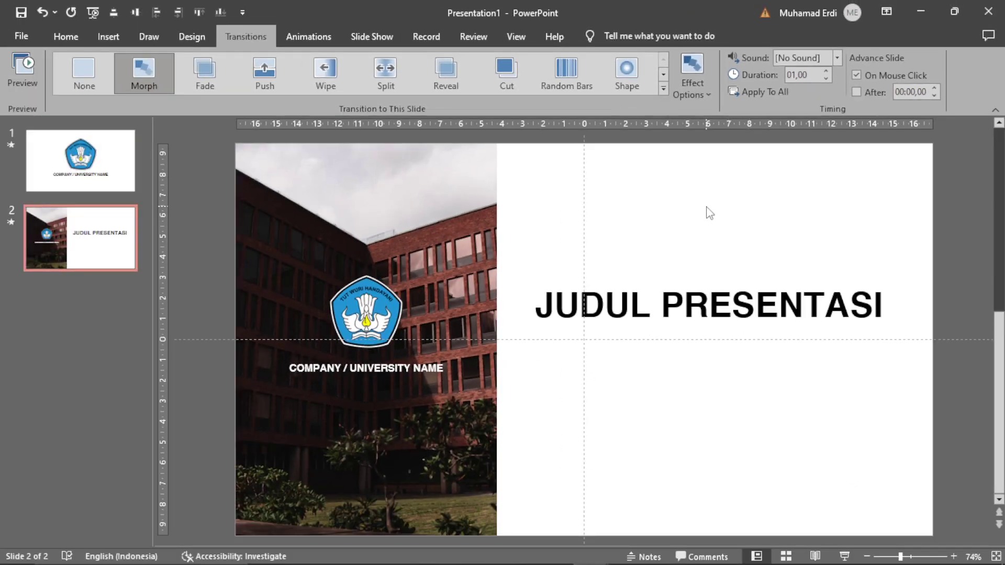
click(432, 164)
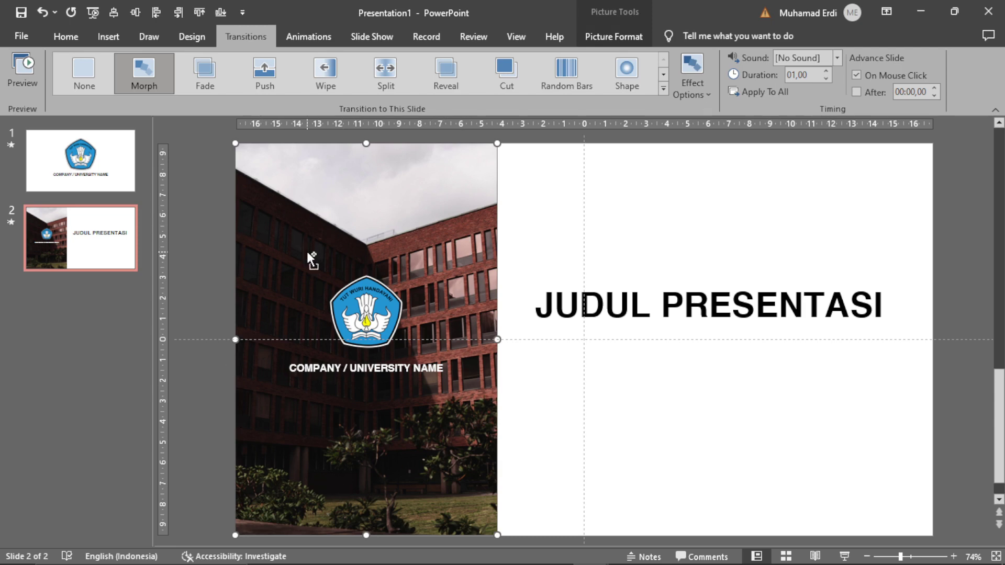
Paste the building photo onto slide 1 and send it behind the logo and title
click(105, 173)
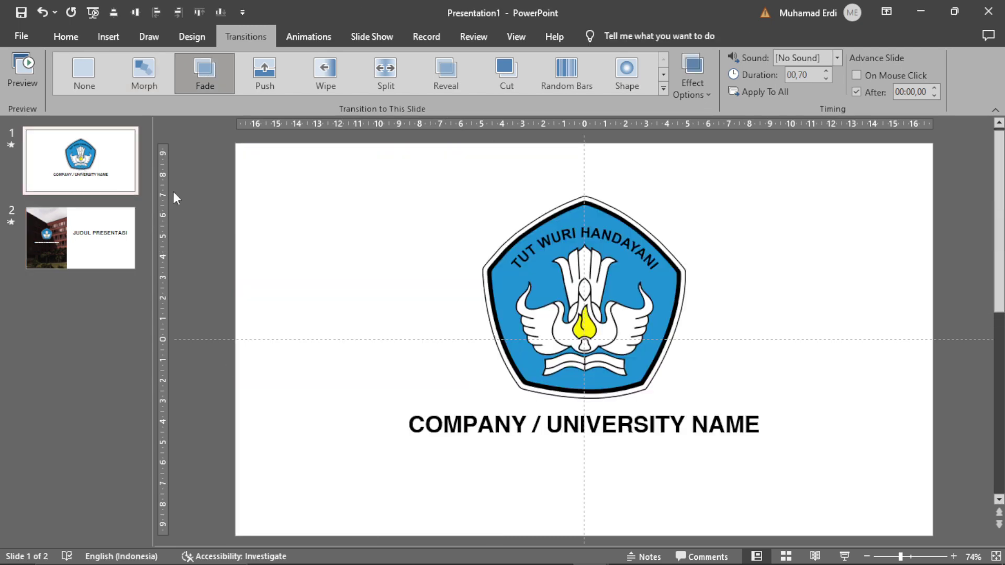
key(ctrl+v)
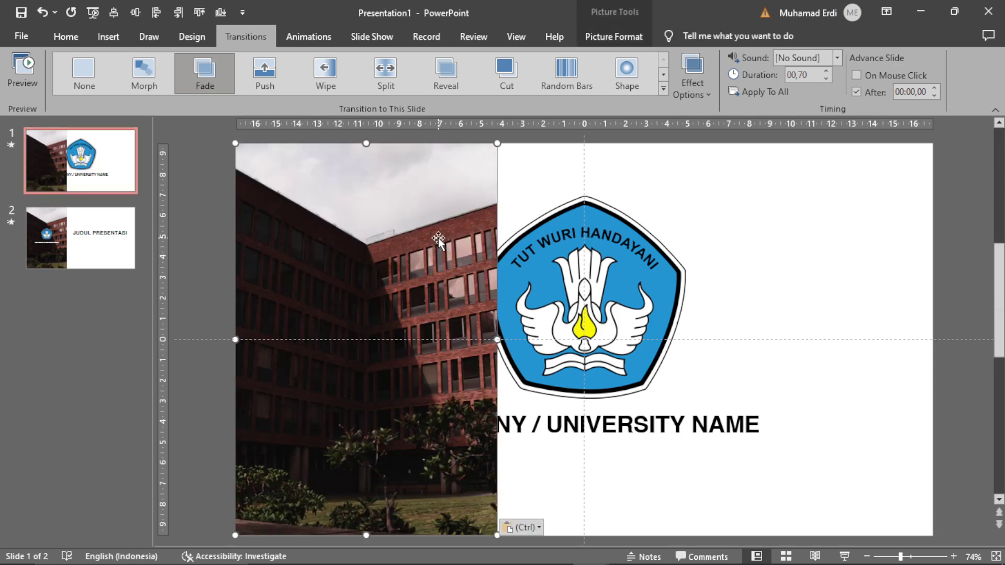
right_click(386, 187)
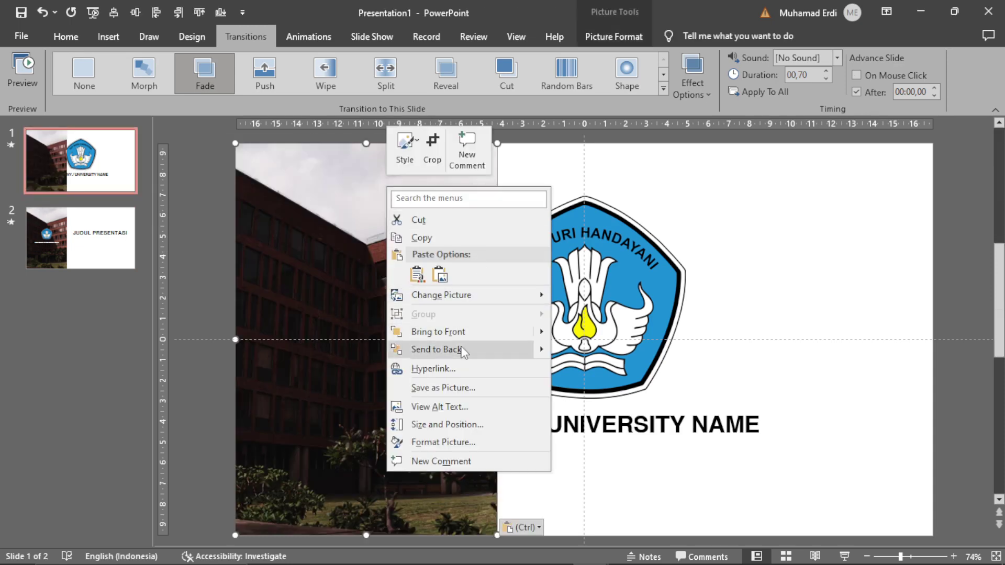
click(521, 348)
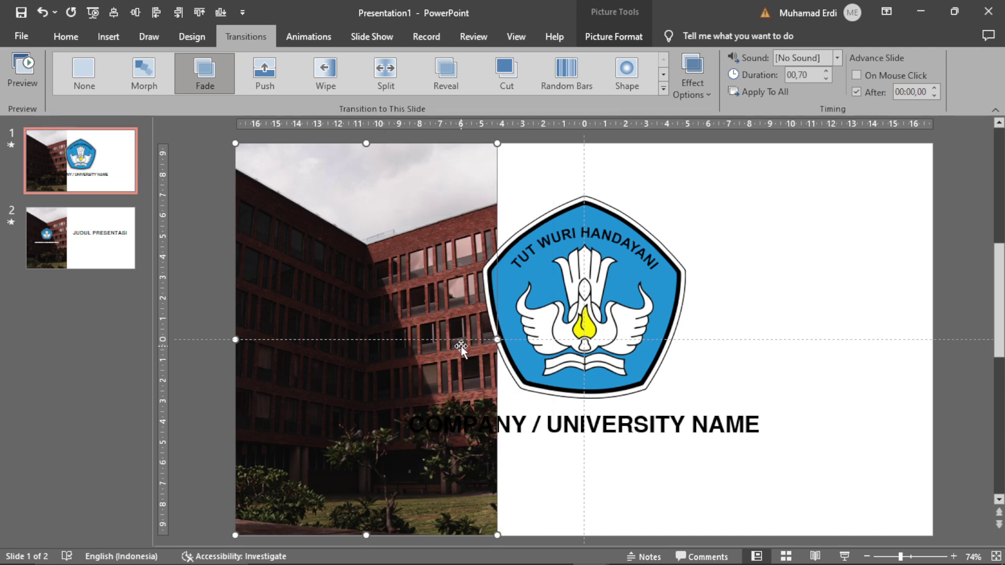
Park the photo just outside slide 1's left edge and start the slide show
key(Left)
key(Left)
key(Left)
key(Left)
key(Left)
key(Left)
key(Left)
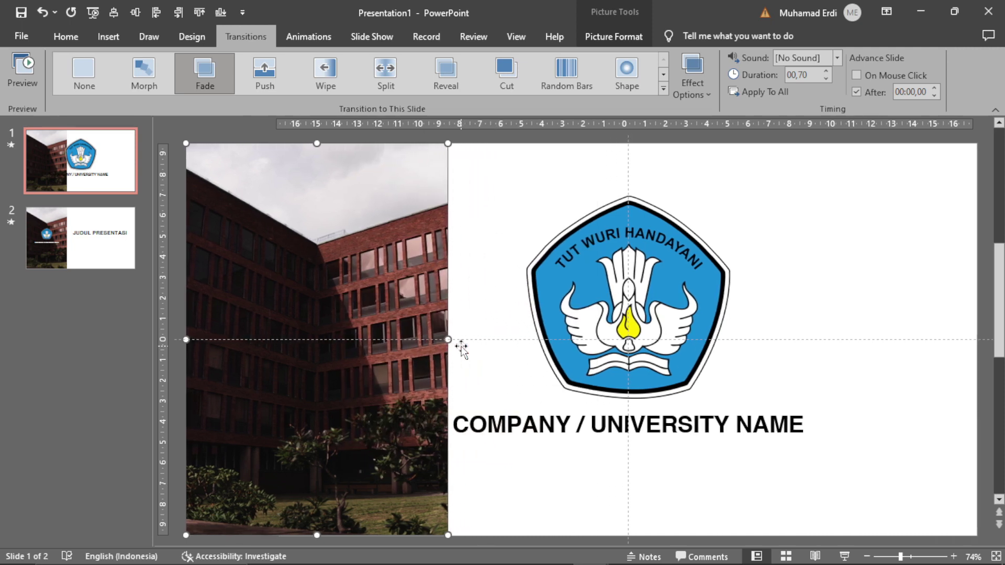
key(Left)
key(Left)
key(Left)
key(Left)
key(Left)
key(Left)
key(Left)
key(Left)
key(Left)
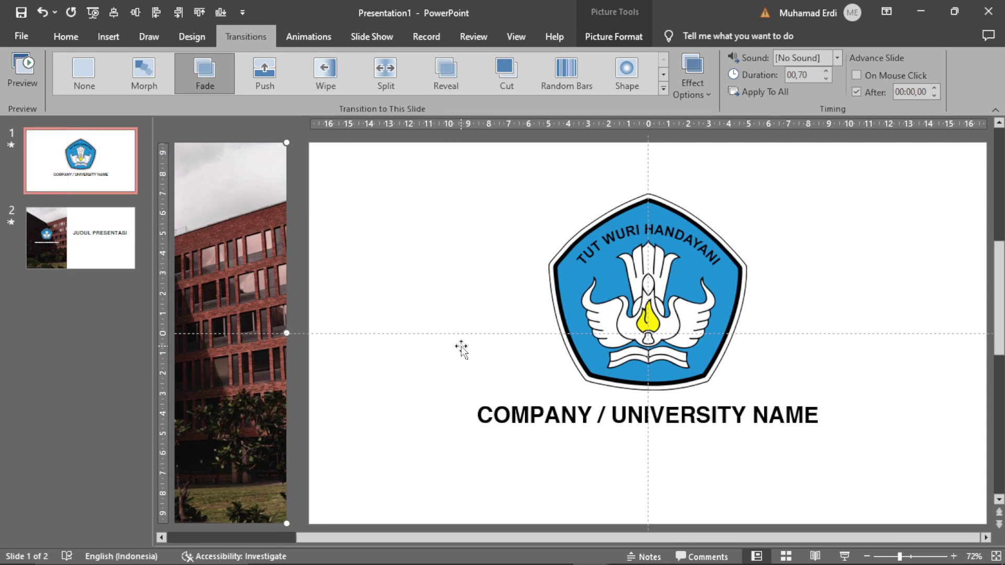
key(Right)
key(Right)
key(Right)
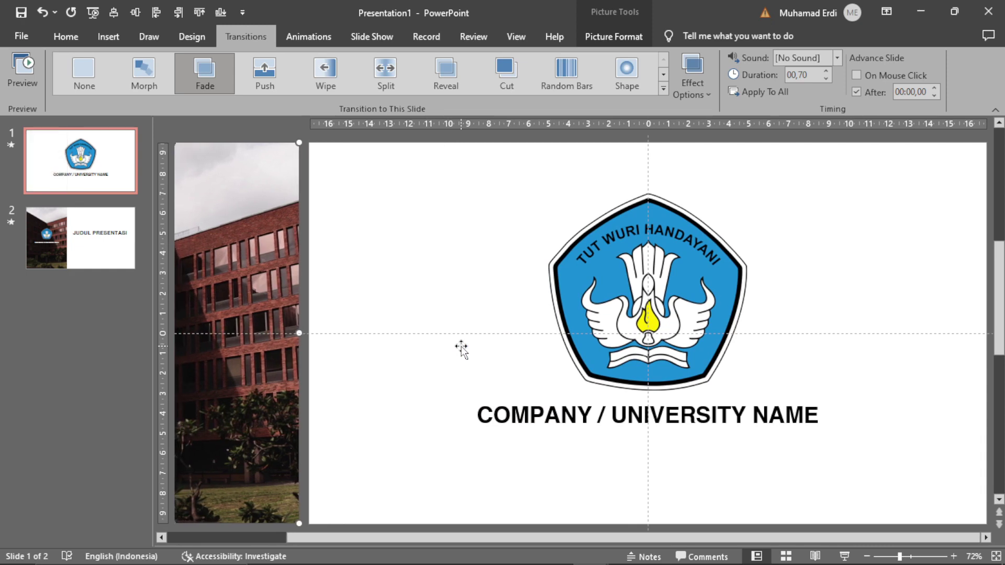
key(Right)
key(Right)
key(Right)
key(Right)
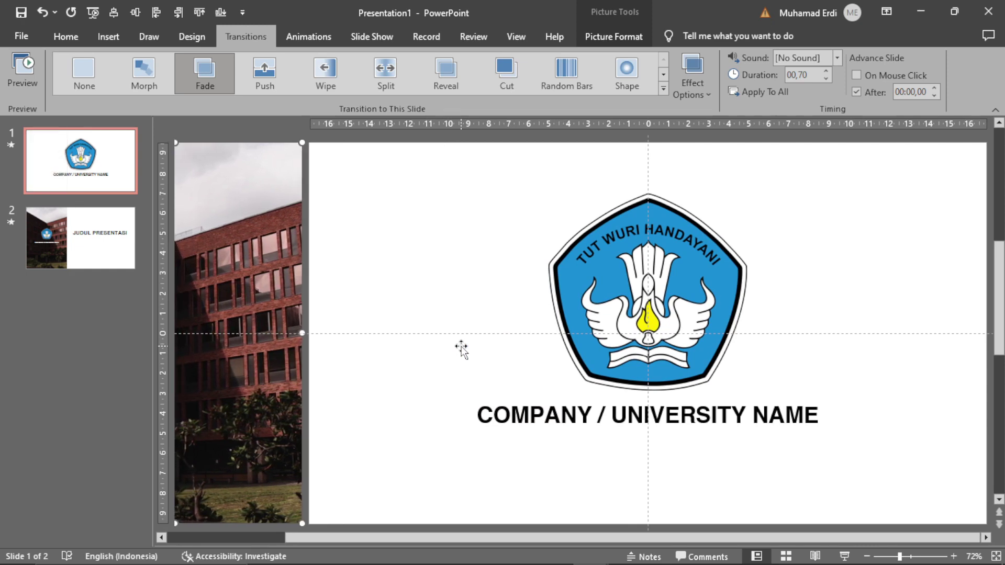
key(Right)
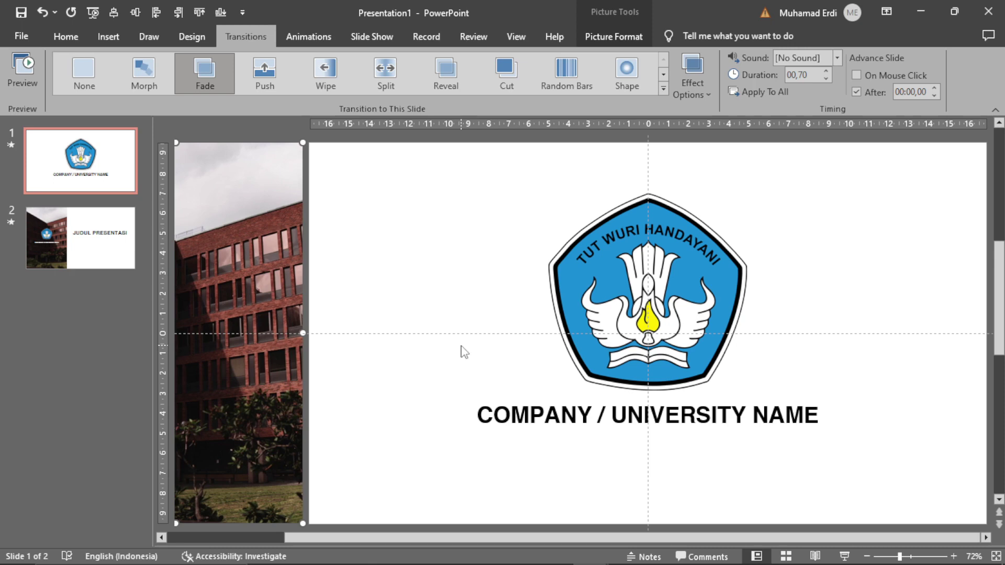
key(F5)
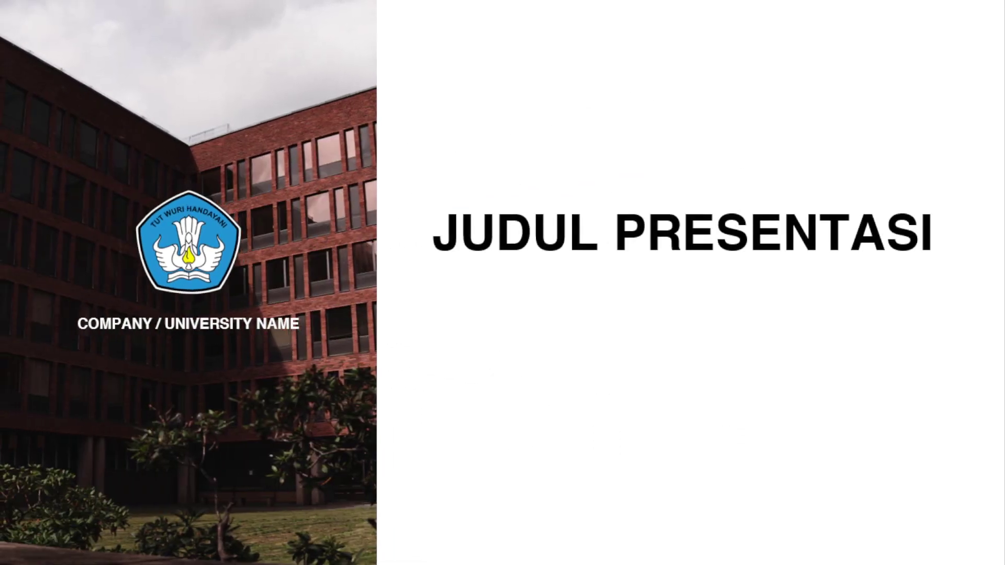
key(Escape)
key(Up)
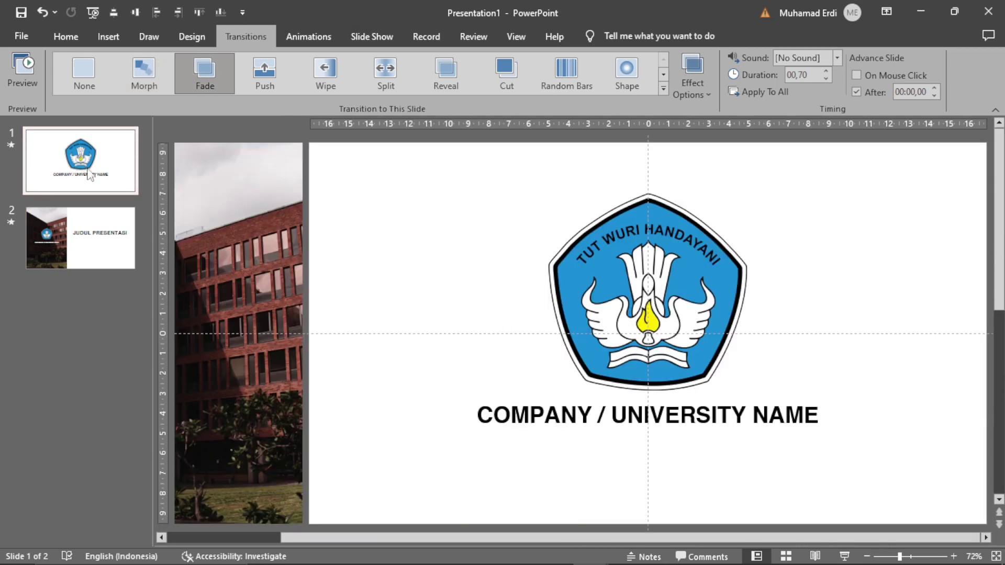
click(689, 233)
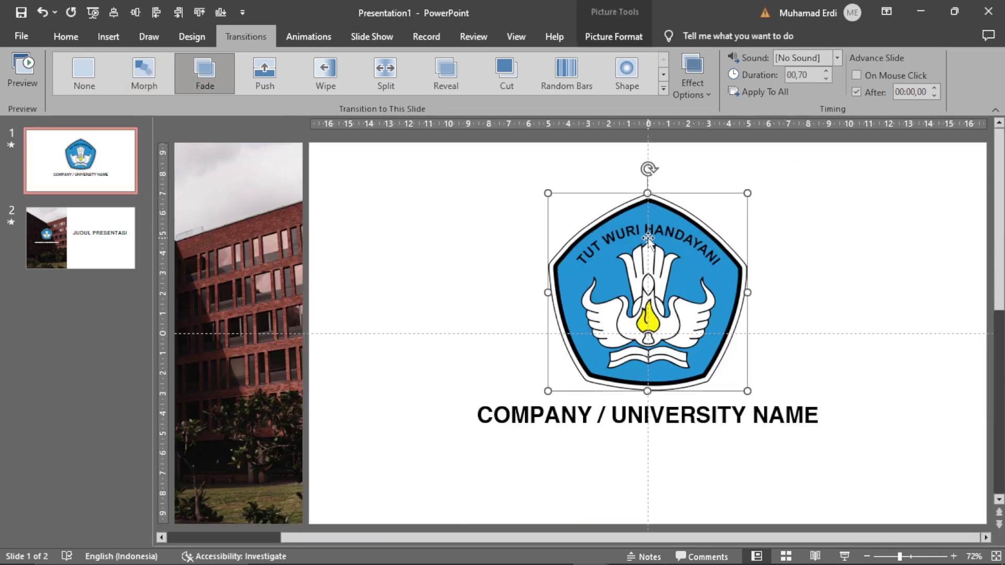
key(alt+a)
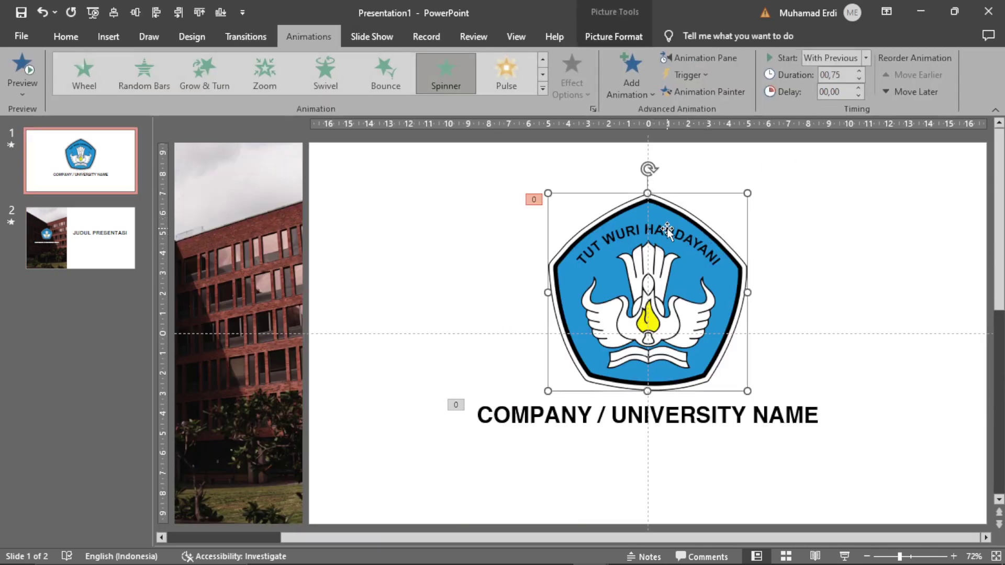
click(786, 399)
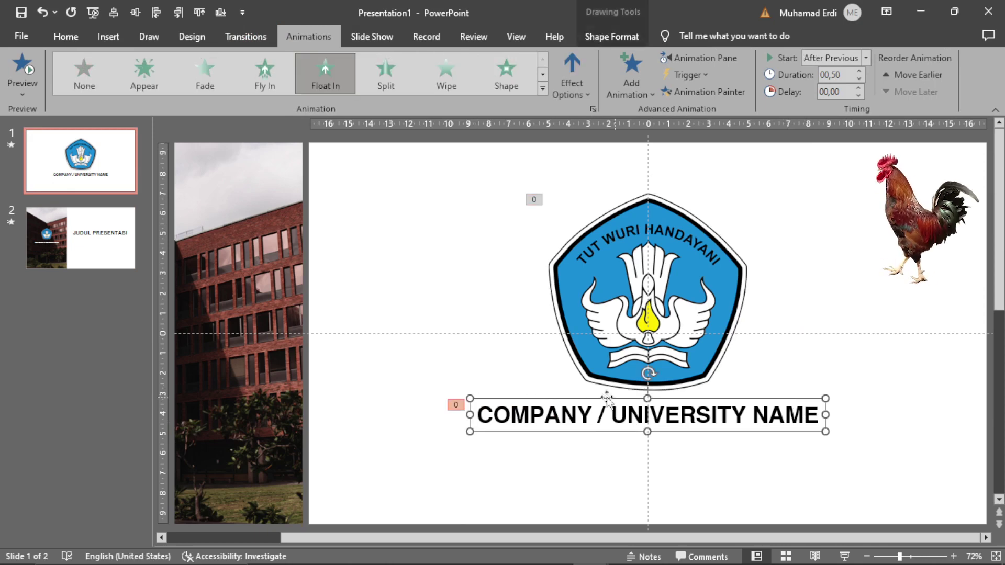
click(246, 37)
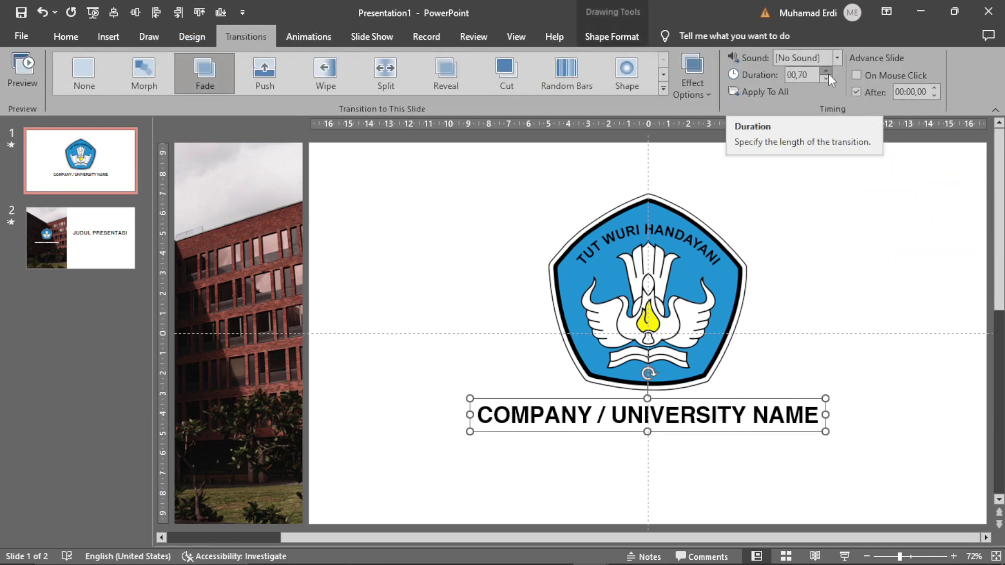
Preview the reference deck's wavy-line slide as a slide show, then exit back to editing
click(115, 231)
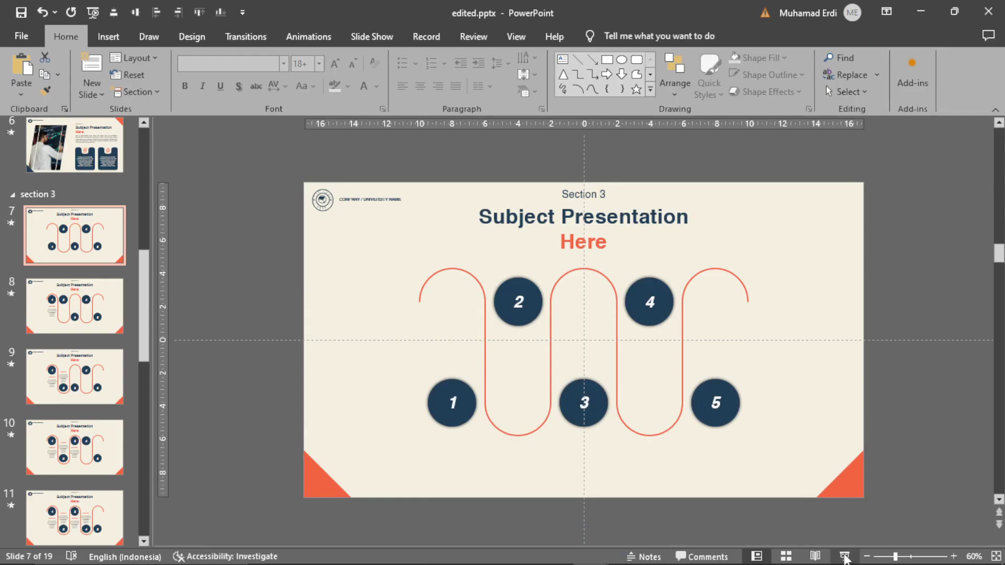
click(845, 556)
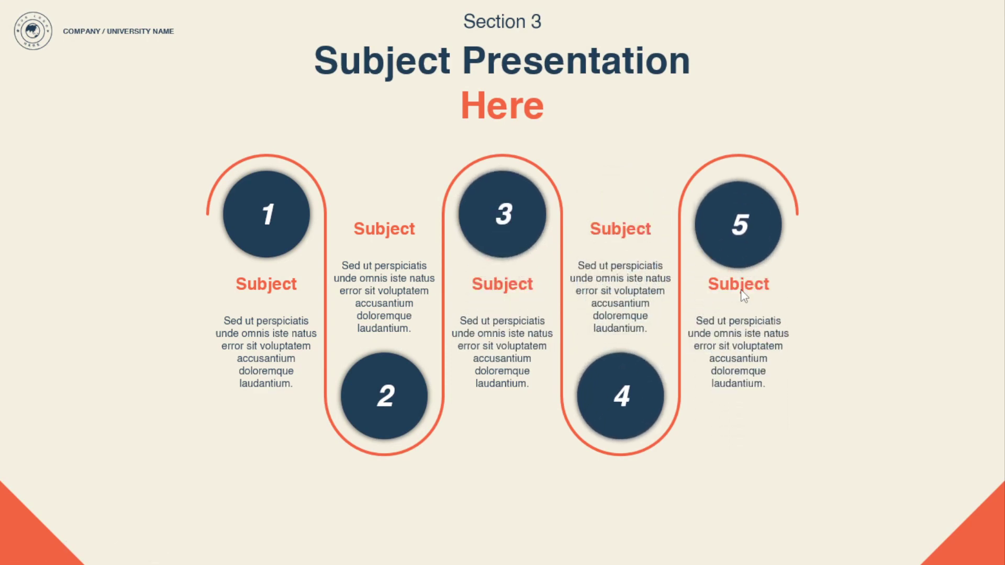
key(Escape)
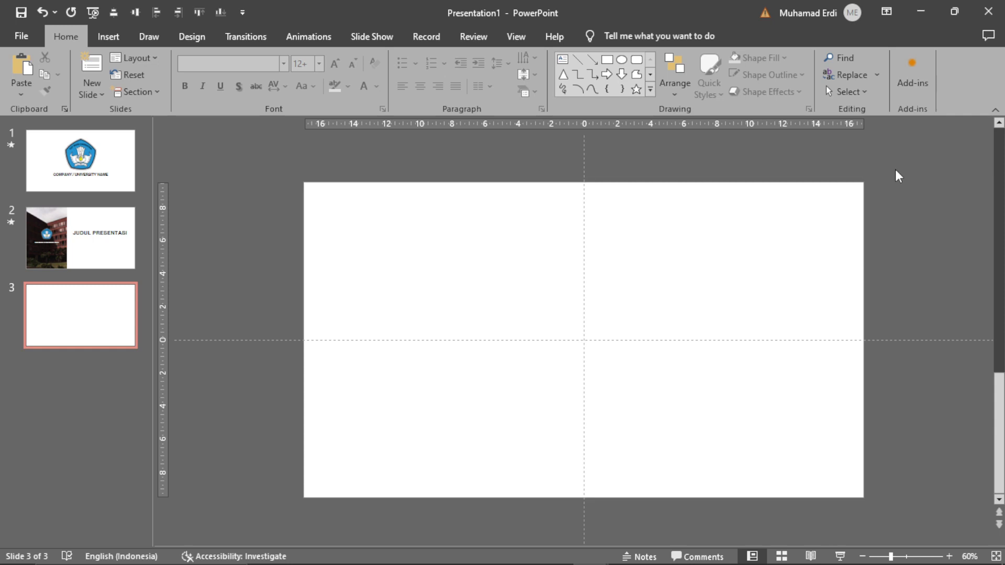
Draw a blue circle on slide 3 and size it to 4,1 cm
click(622, 60)
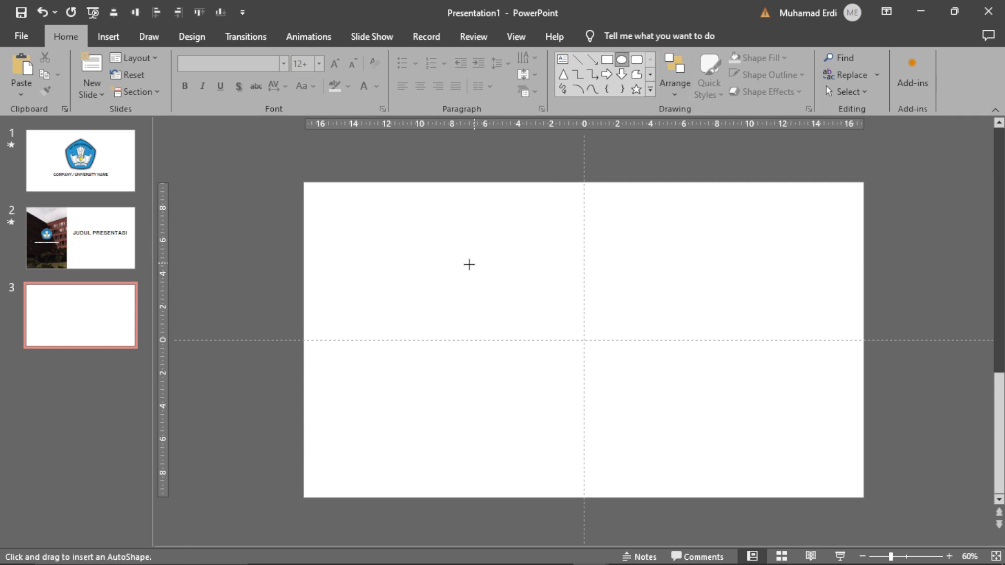
drag(430, 257, 473, 318)
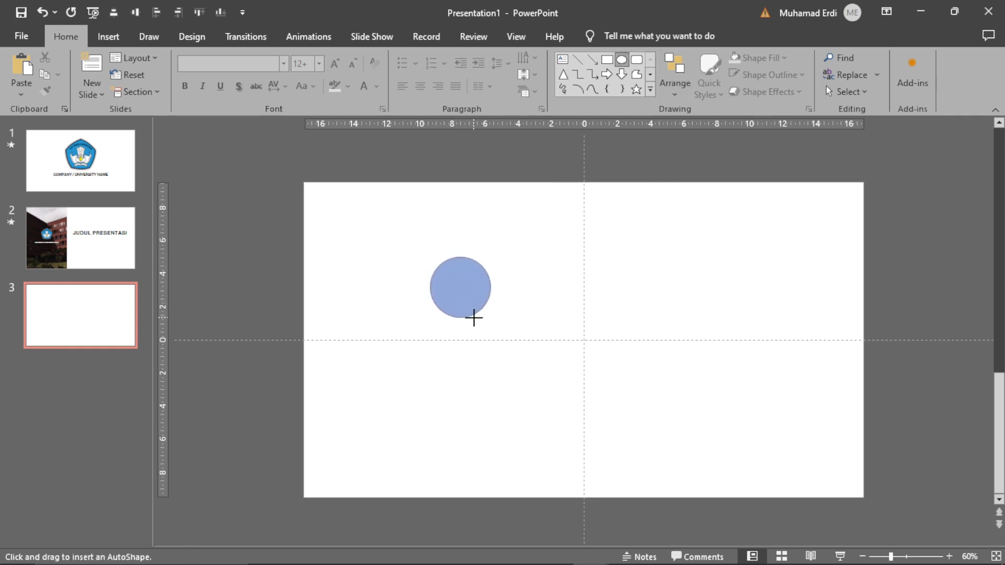
drag(474, 318, 499, 326)
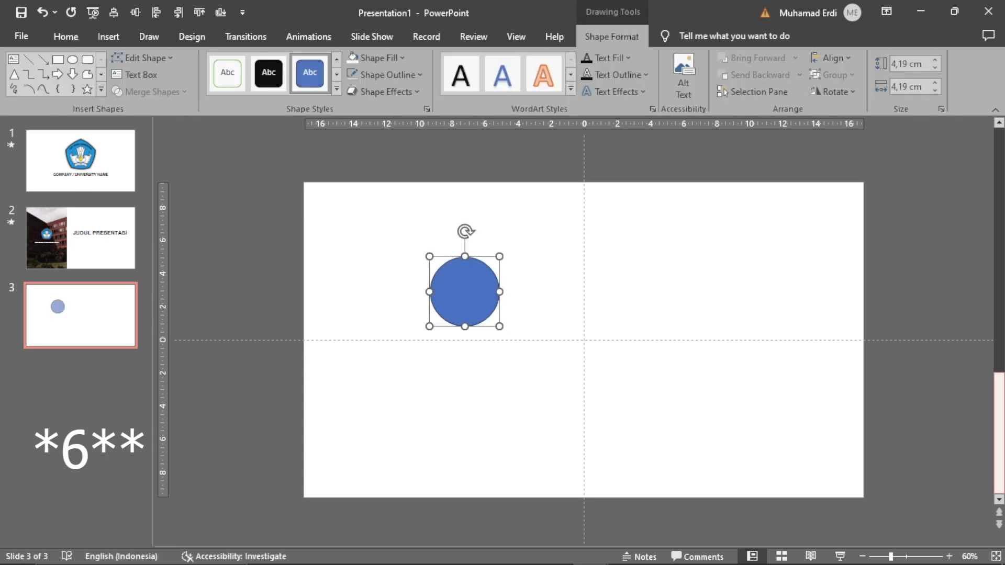
scroll(579, 377, up, 1)
drag(466, 289, 452, 273)
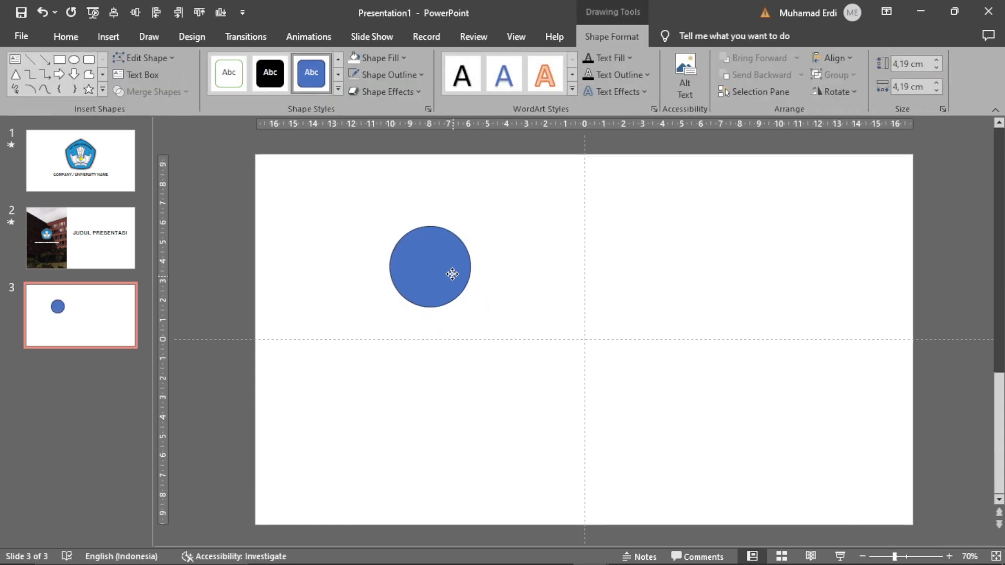
click(937, 67)
click(937, 90)
click(842, 195)
click(415, 274)
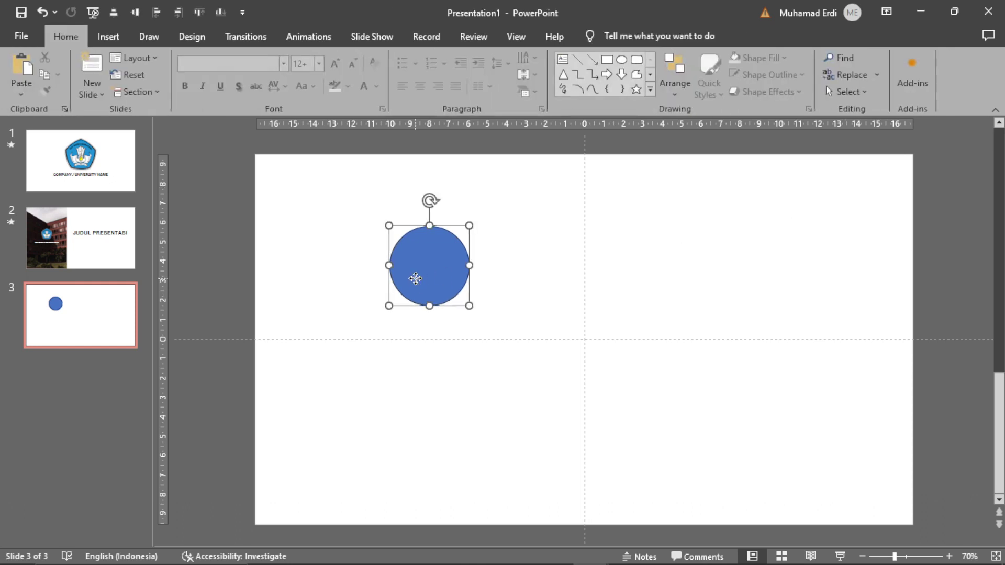
Paste copies of the circle and drag them into a top and bottom row
key(ctrl+v)
drag(449, 271, 514, 419)
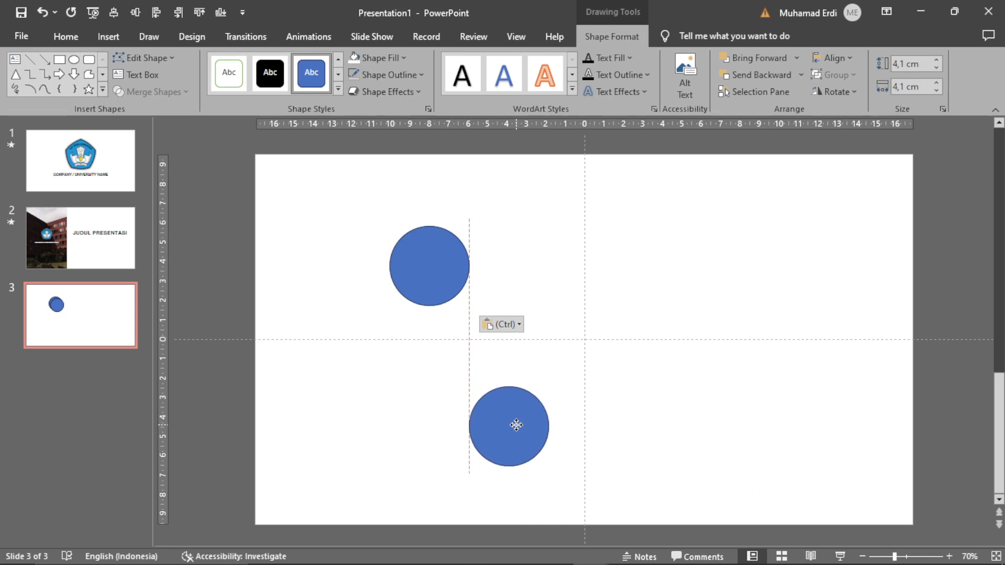
mouse_move(515, 420)
mouse_down()
mouse_move(596, 260)
mouse_move(677, 426)
mouse_move(739, 262)
mouse_move(755, 262)
mouse_up()
key(ctrl+v)
key(ctrl+v)
key(ctrl+v)
Group the five circles, centre them horizontally on the slide, then ungroup them
shift+click(611, 261)
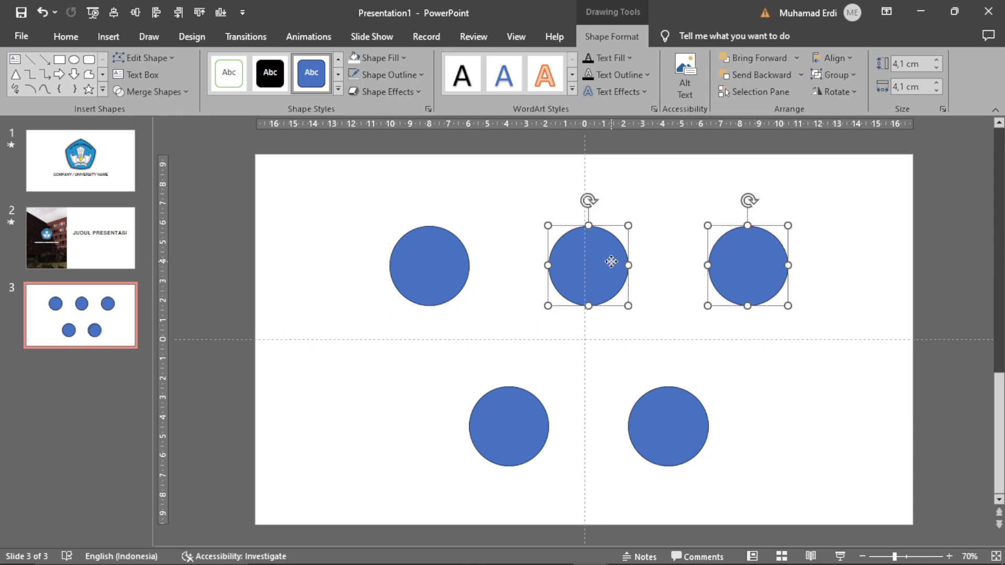
shift+click(430, 254)
shift+click(496, 454)
shift+click(701, 445)
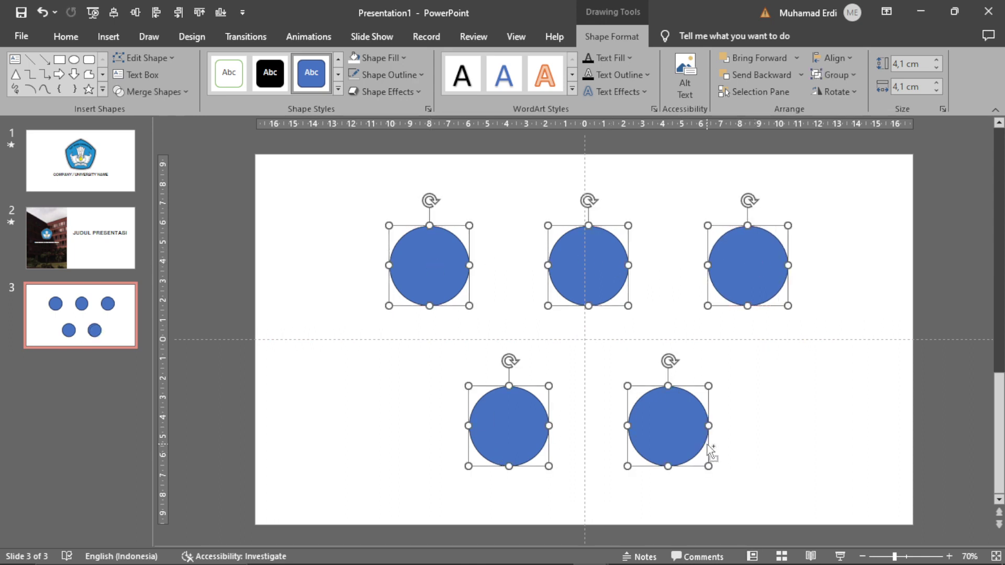
key(ctrl+g)
click(113, 12)
key(ctrl+shift+g)
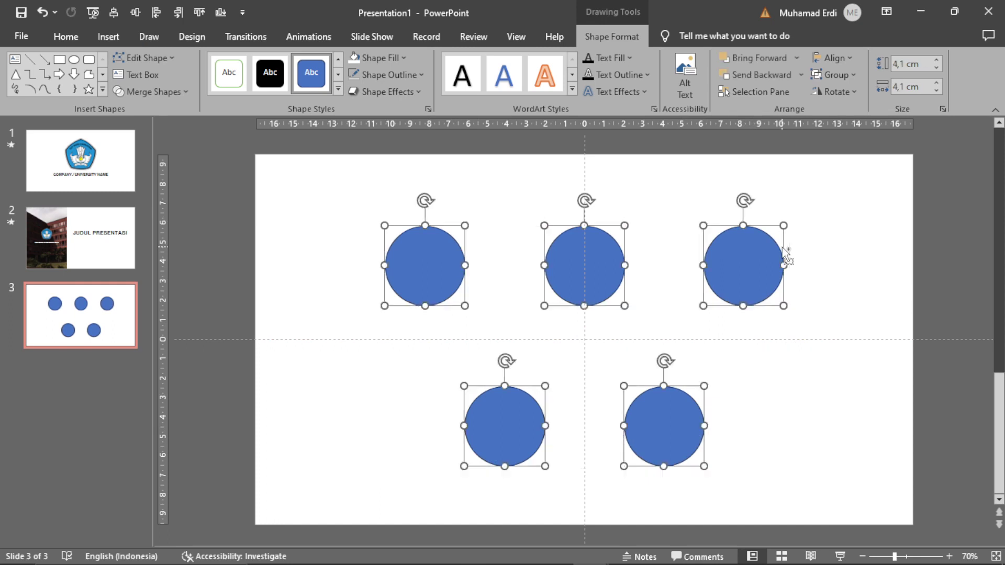
click(758, 178)
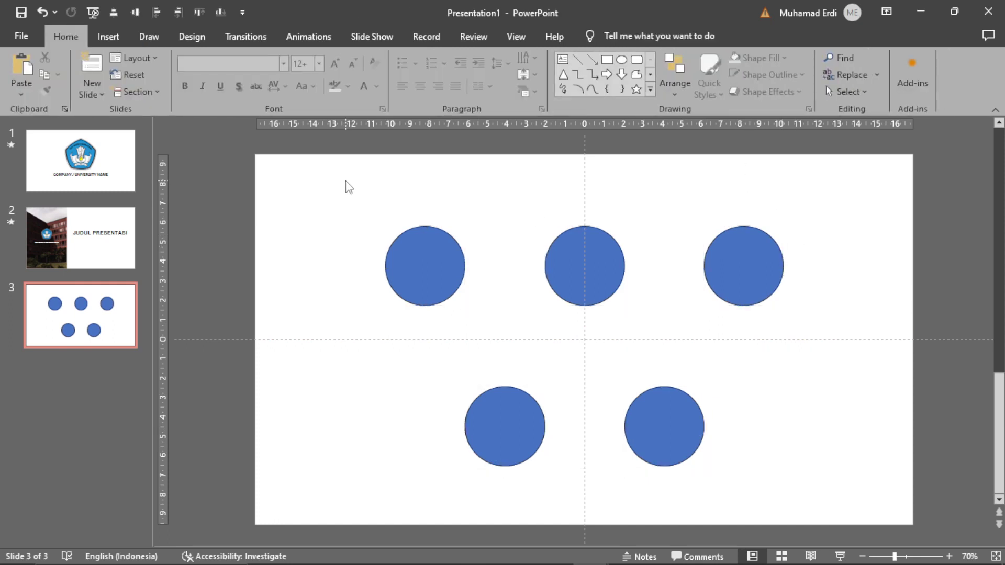
Give all five circles No Fill and a 3 pt outline weight
drag(345, 181, 888, 510)
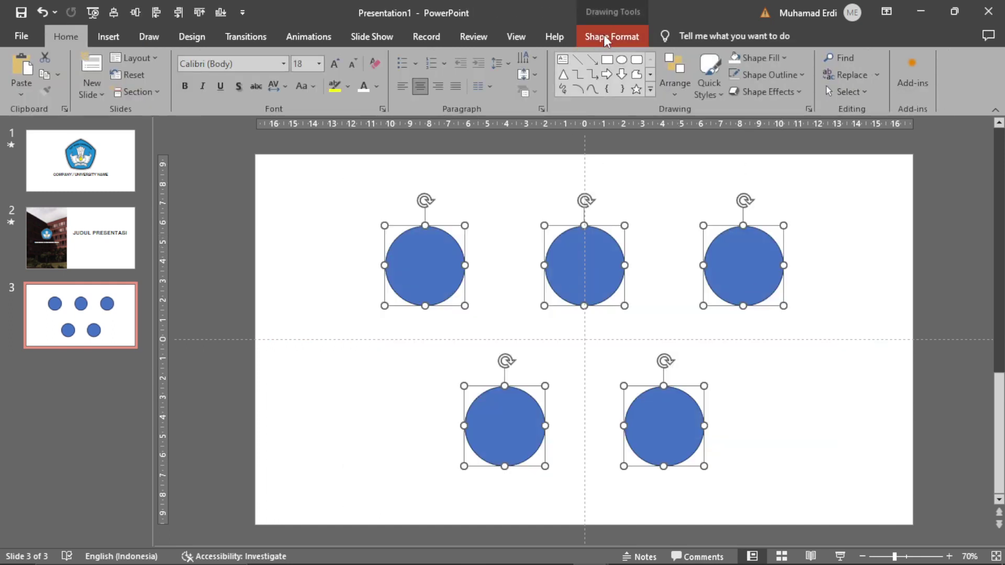
click(604, 34)
click(382, 56)
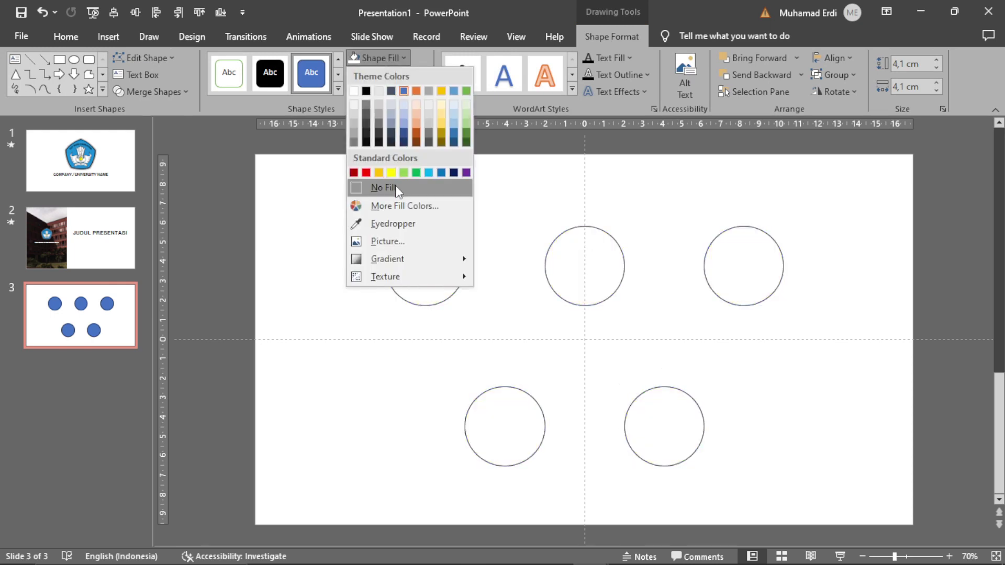
click(382, 188)
click(390, 74)
mouse_move(385, 258)
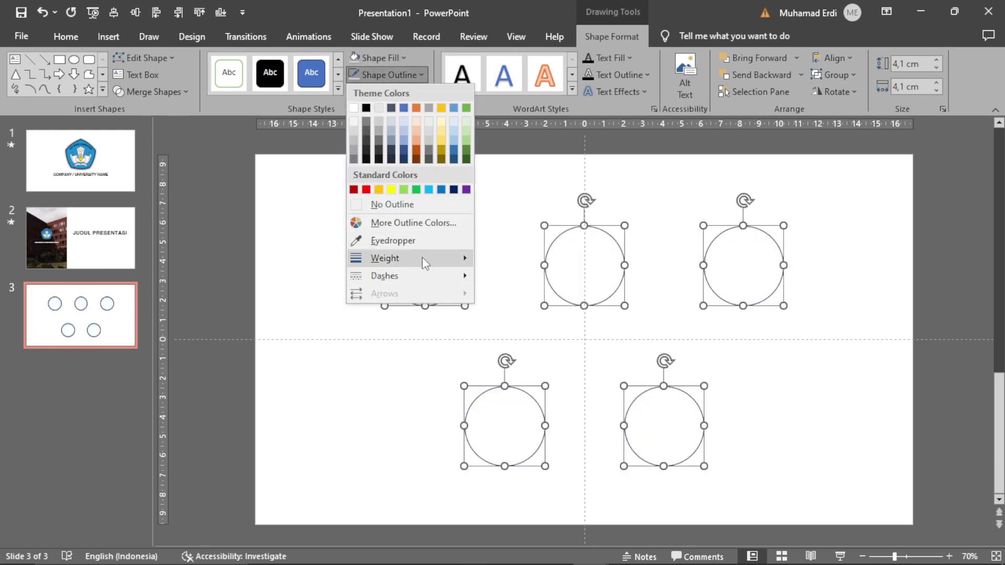
click(539, 354)
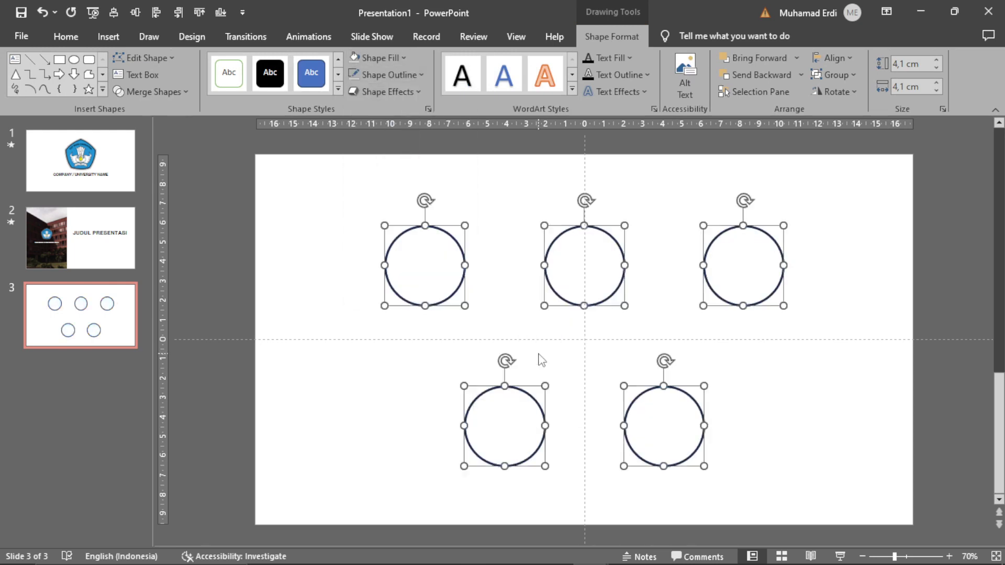
click(507, 200)
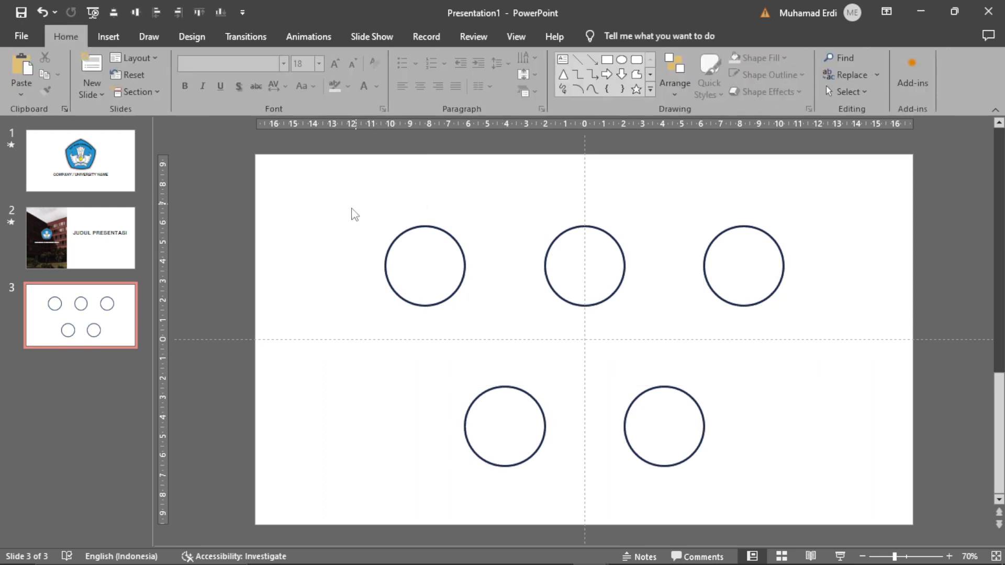
click(413, 226)
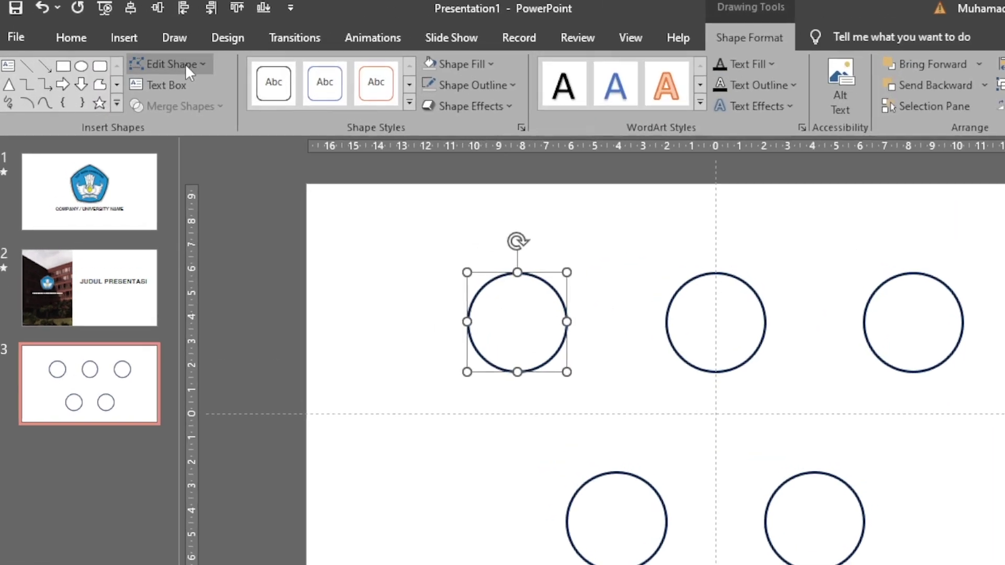
Open the top-left circle's path at its bottom point and delete lower points, leaving an upper arc
click(144, 58)
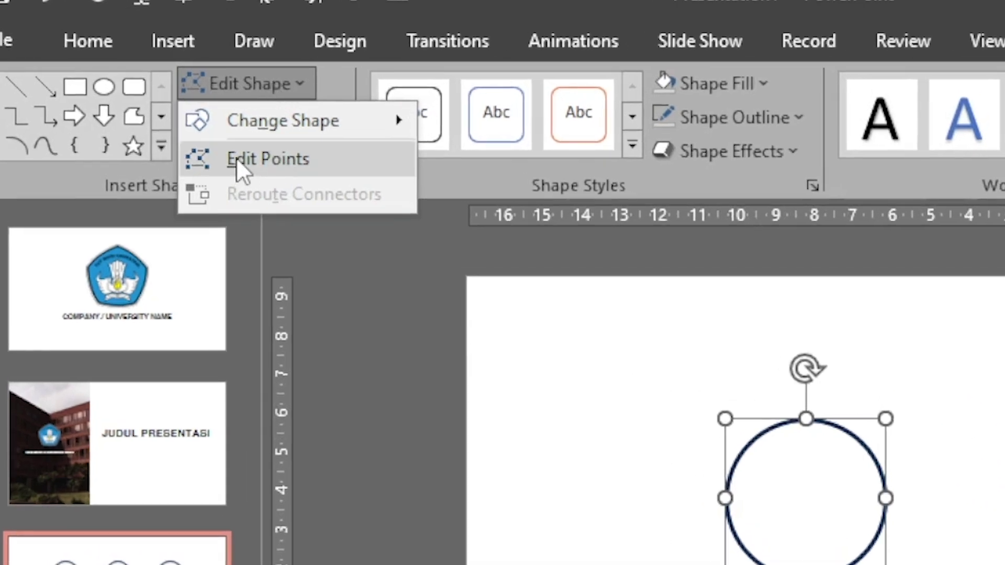
click(236, 158)
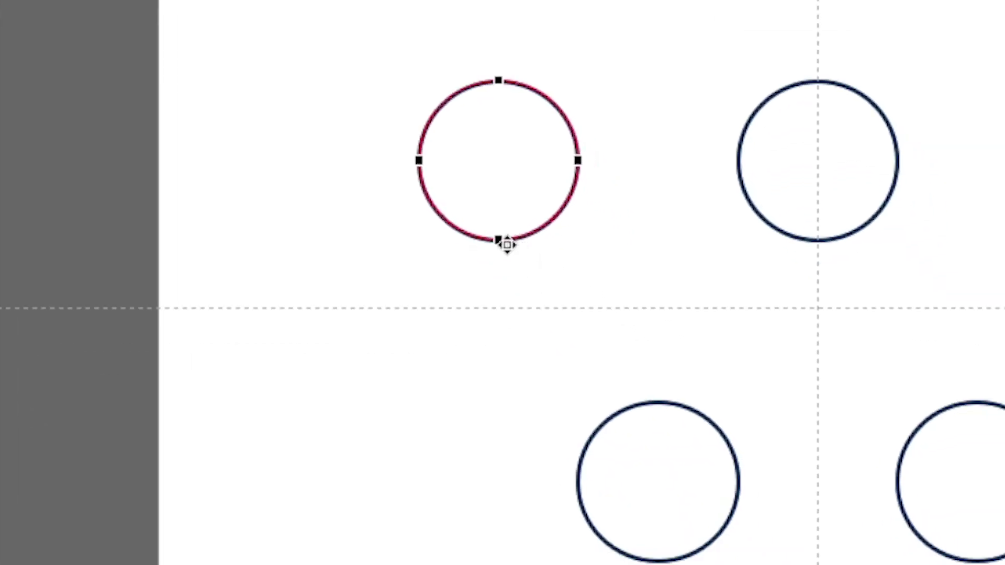
right_click(501, 240)
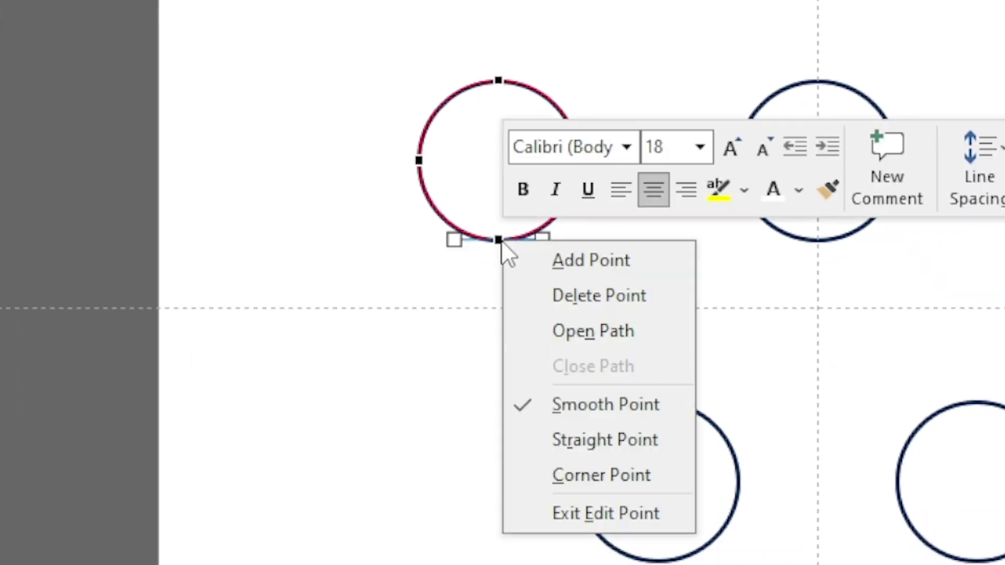
click(619, 335)
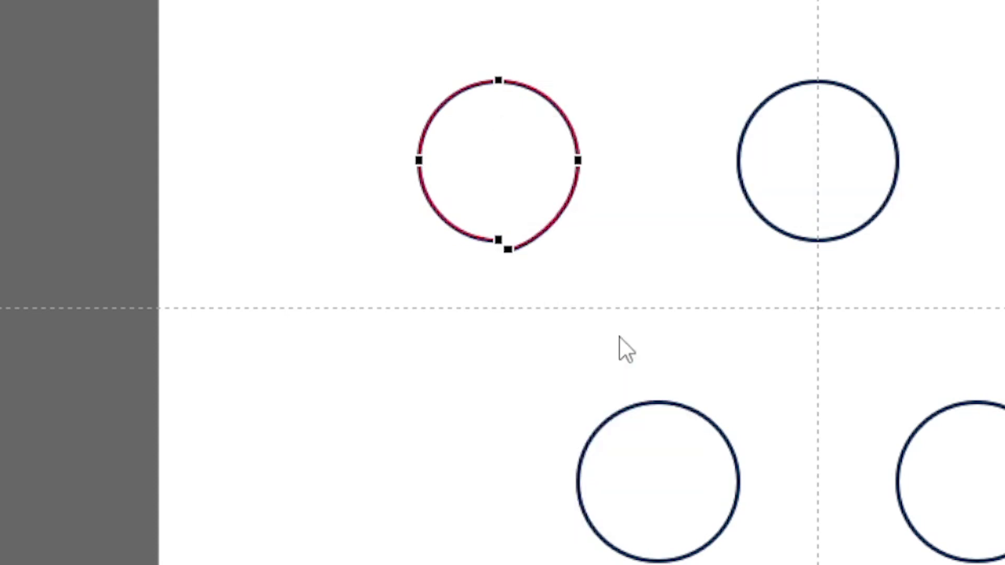
right_click(507, 249)
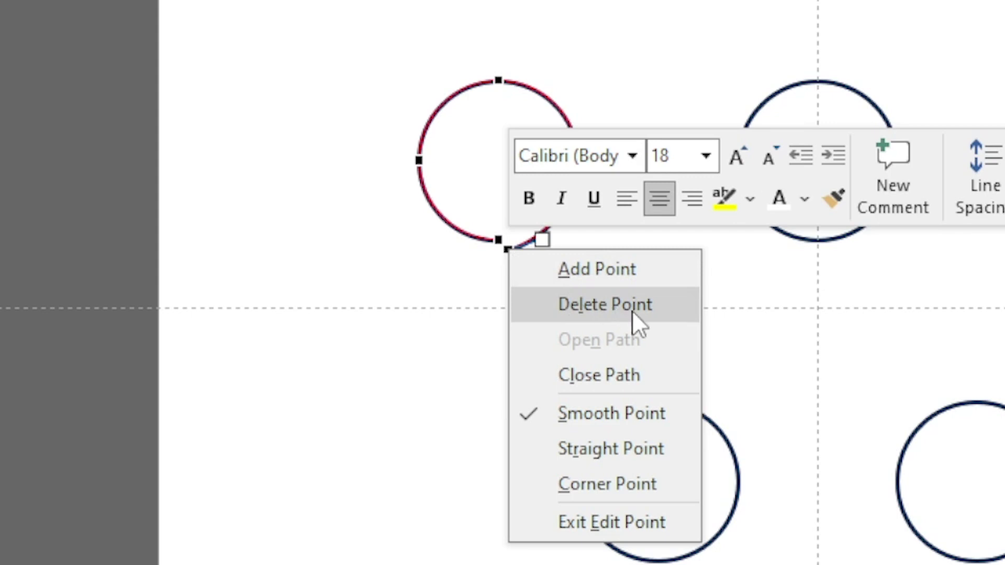
click(632, 309)
right_click(501, 241)
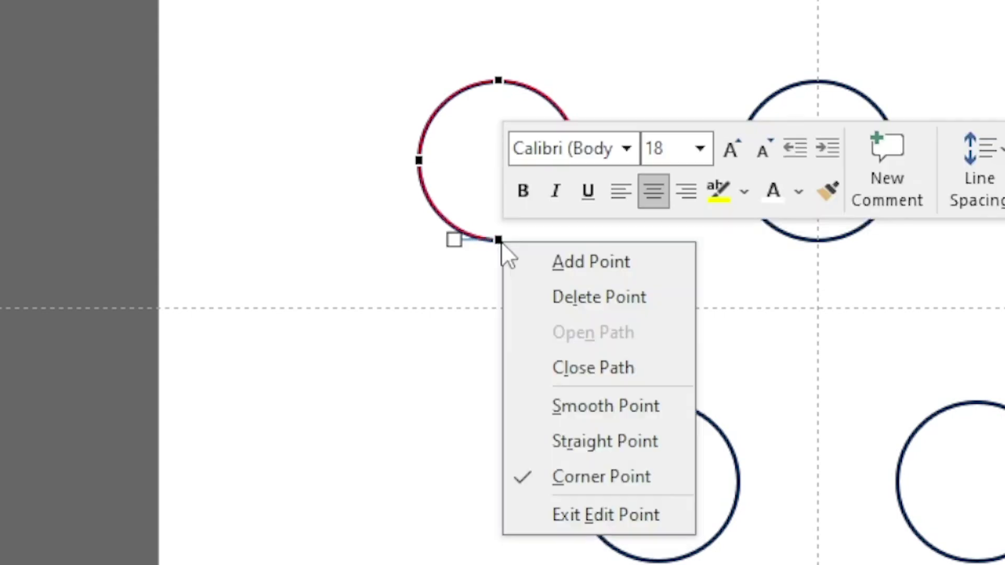
click(568, 295)
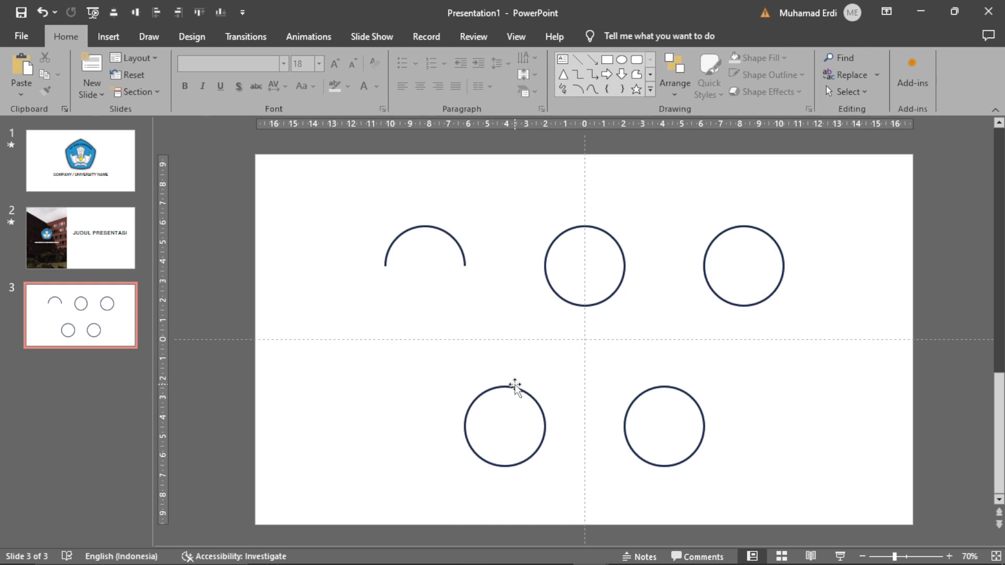
Cut the bottom-left circle to a lower arc by opening its top point and deleting upper points
right_click(508, 388)
click(549, 168)
right_click(508, 389)
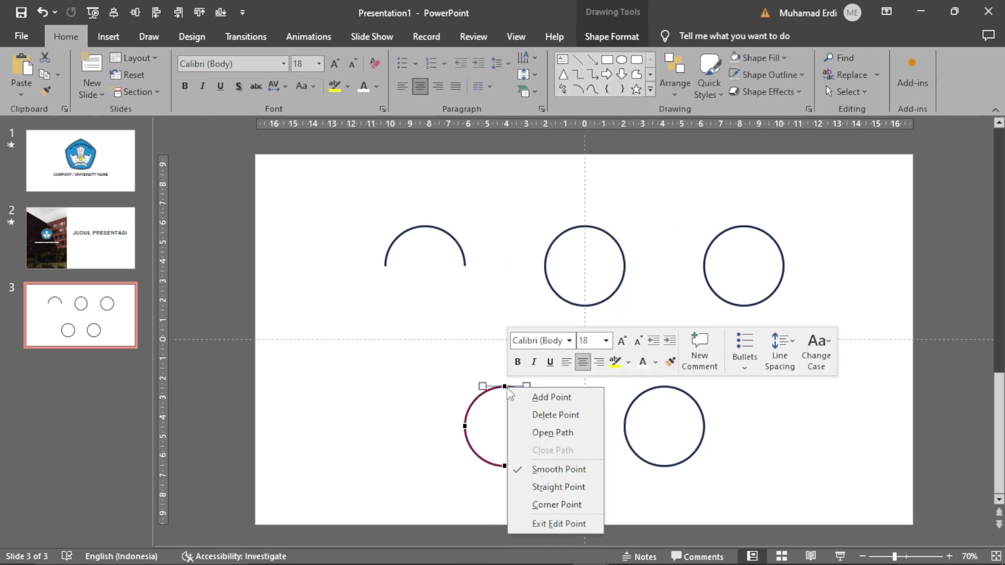
click(553, 433)
right_click(506, 387)
click(555, 415)
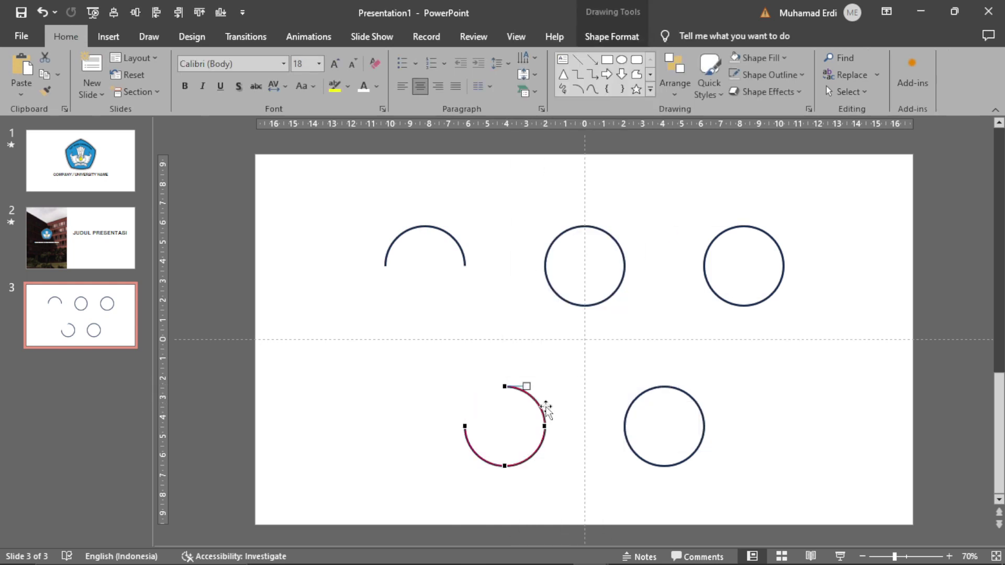
right_click(593, 305)
click(618, 327)
Remove the top-middle circle's lower half, leaving an upward arch
right_click(586, 307)
click(625, 332)
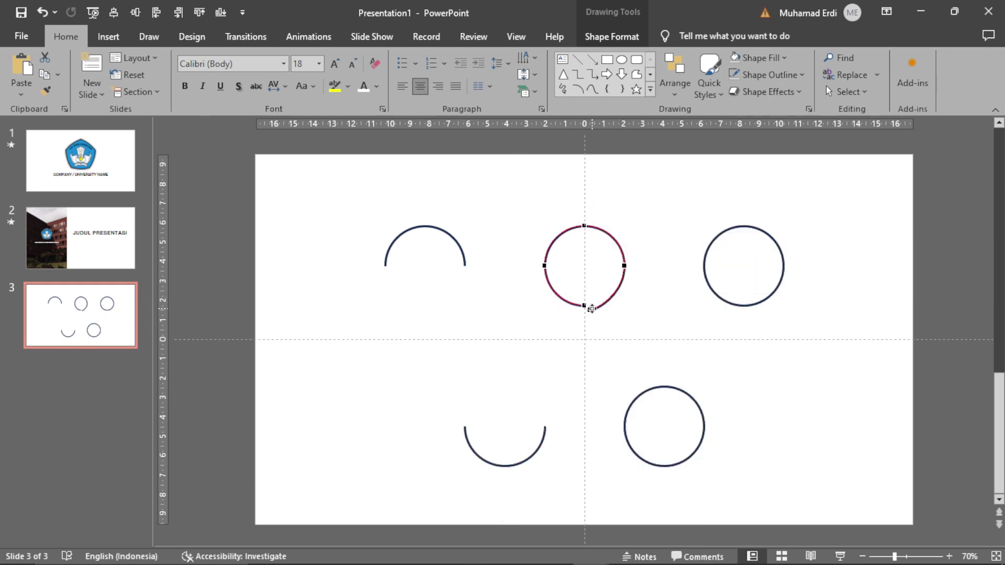
right_click(586, 303)
click(613, 335)
right_click(584, 302)
click(612, 335)
Turn the bottom-right circle into a downward curve by deleting its upper points
right_click(663, 391)
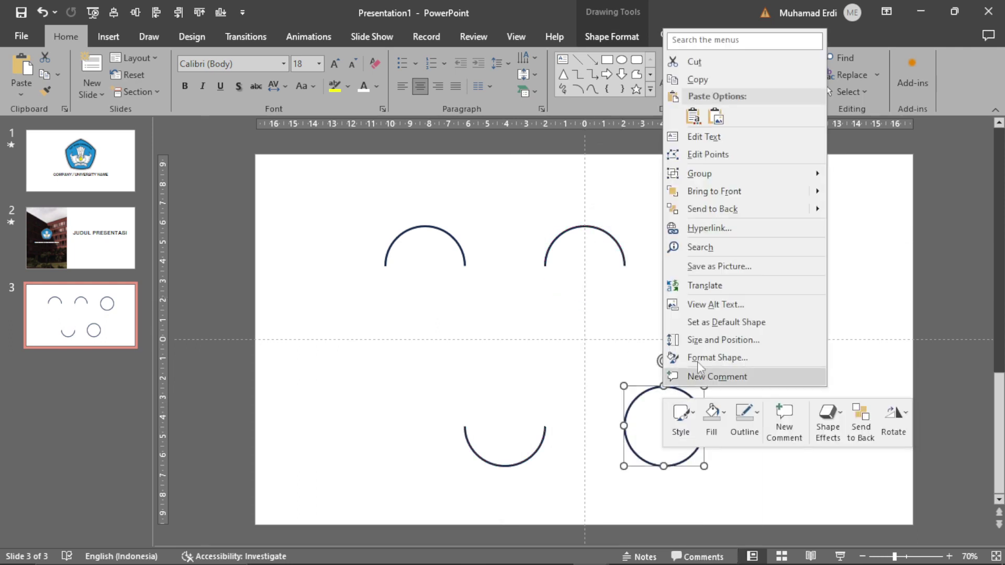
click(702, 154)
right_click(669, 389)
click(679, 393)
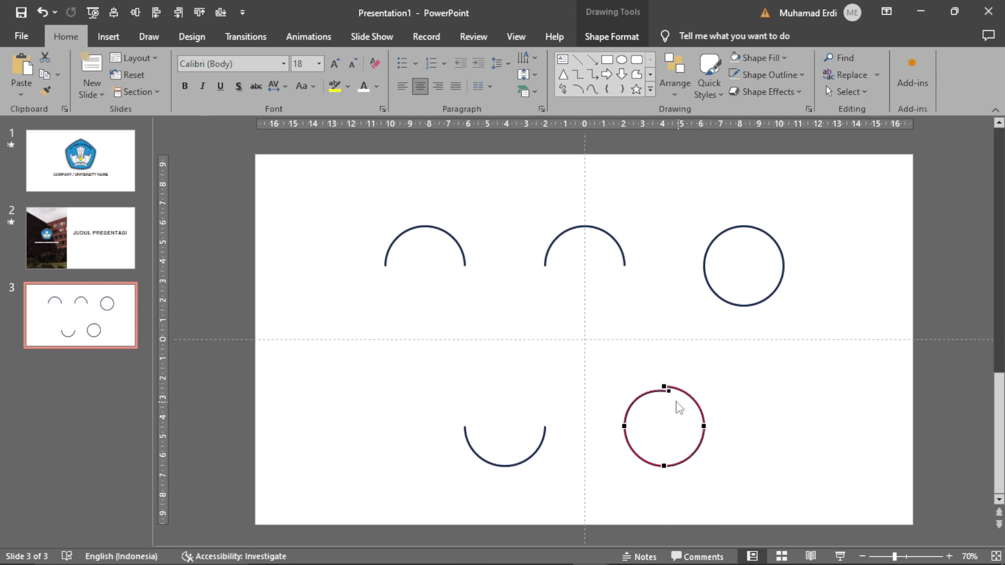
right_click(670, 389)
click(691, 417)
right_click(660, 388)
click(686, 418)
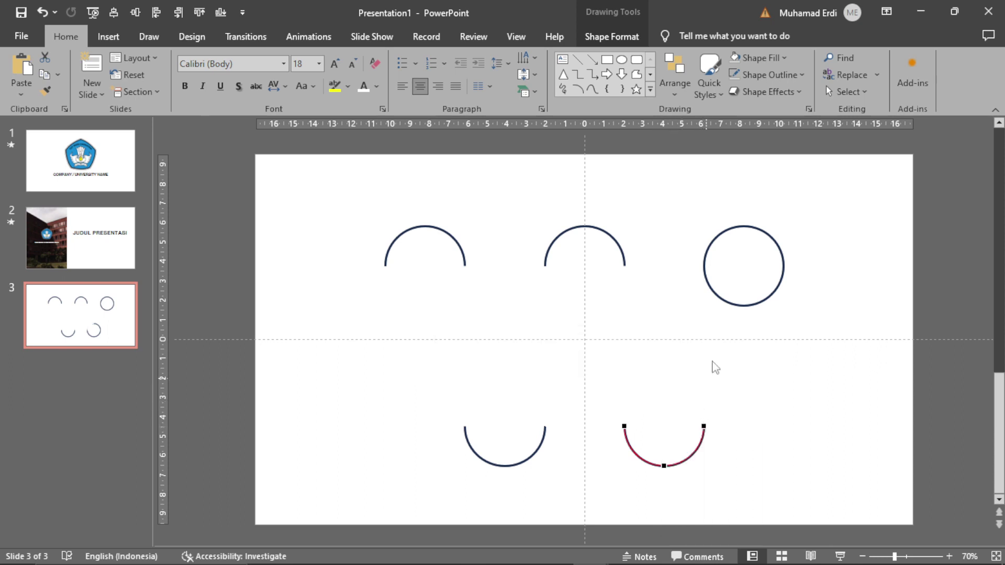
Reduce the top-right circle to an upper arc by opening and deleting its lower points
right_click(747, 312)
click(793, 326)
right_click(747, 308)
click(785, 322)
right_click(748, 310)
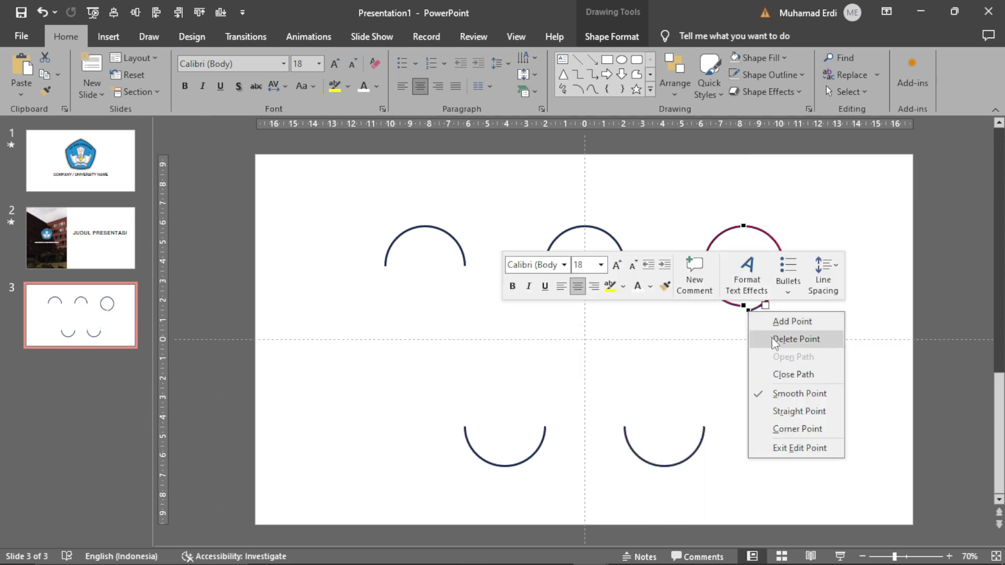
click(774, 341)
right_click(748, 310)
click(764, 340)
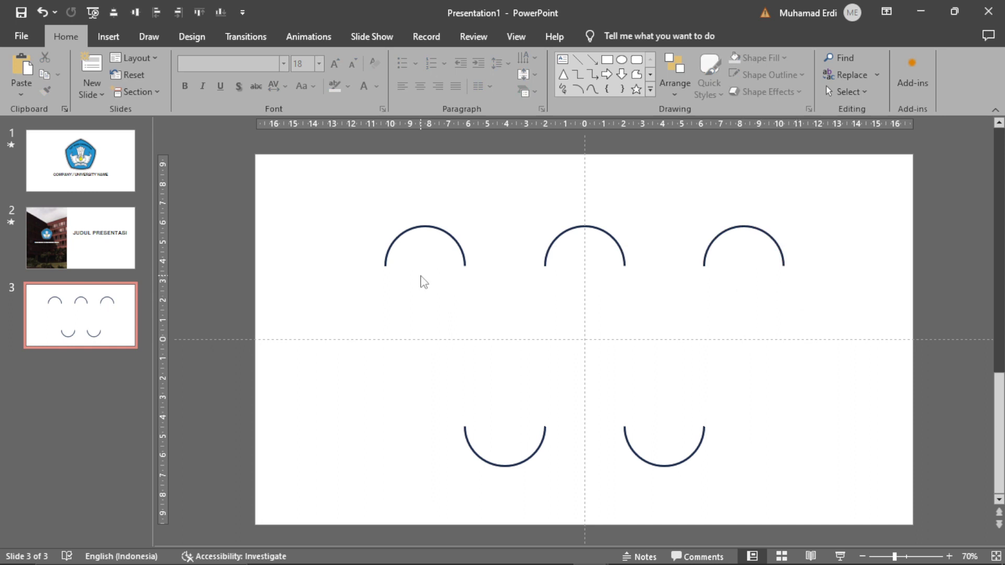
click(578, 58)
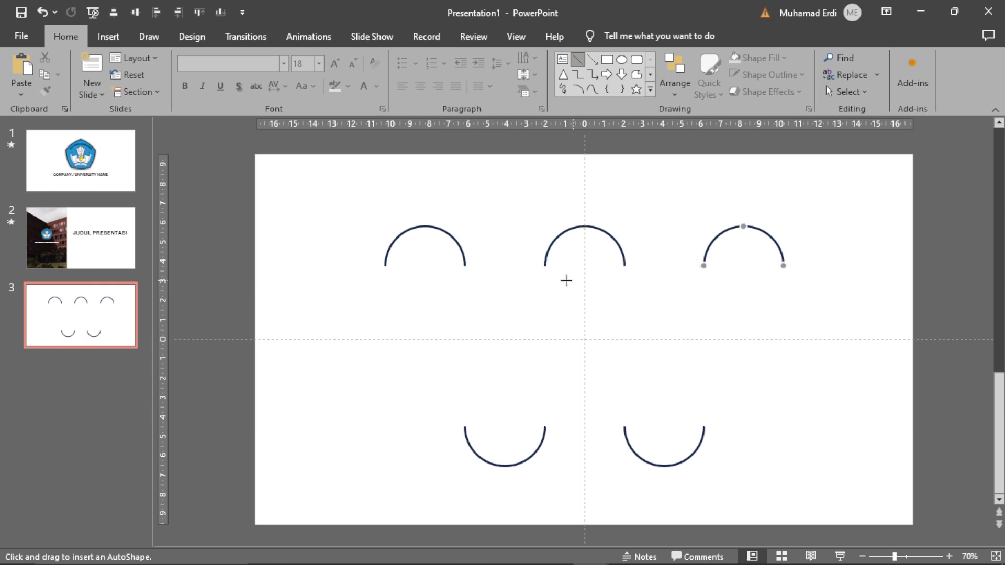
Draw a 3 pt vertical line joining the first two arcs, matching the arcs' dark outline
drag(464, 266, 465, 427)
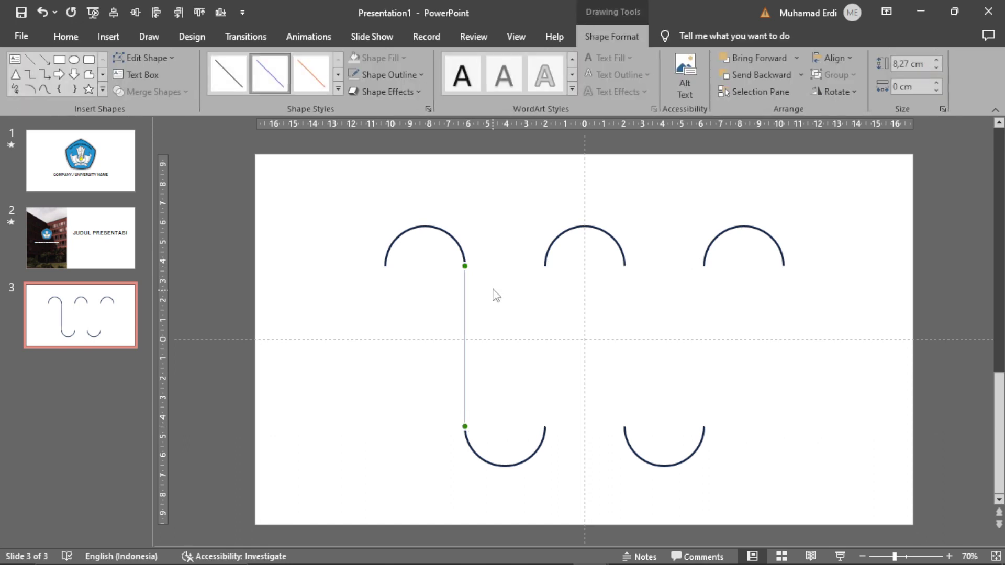
click(394, 74)
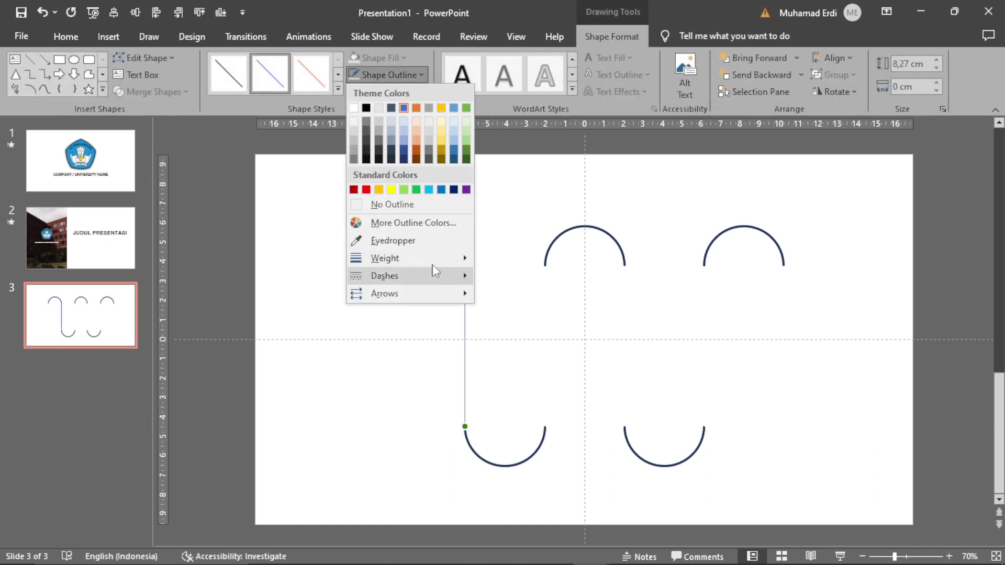
mouse_move(385, 258)
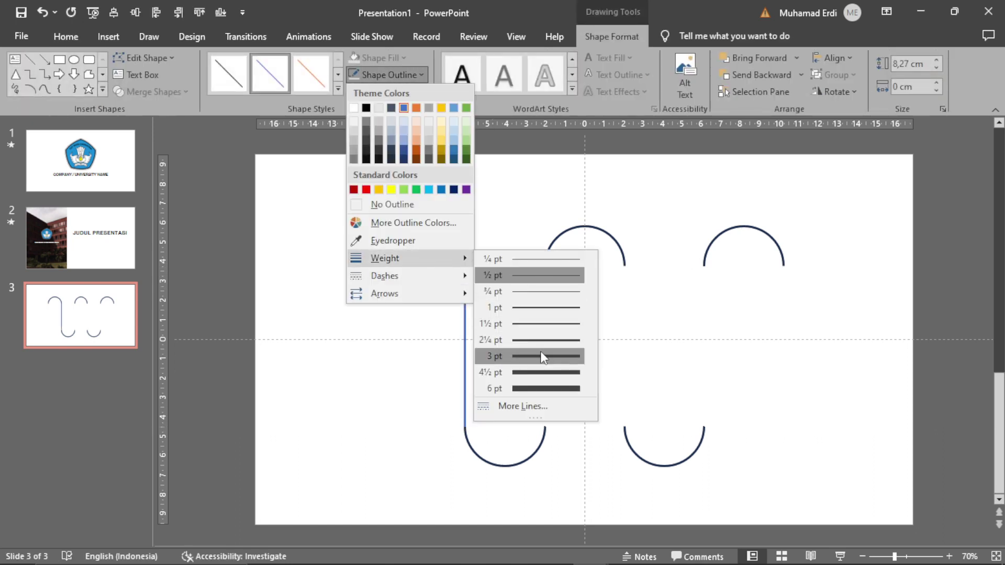
click(544, 355)
click(456, 239)
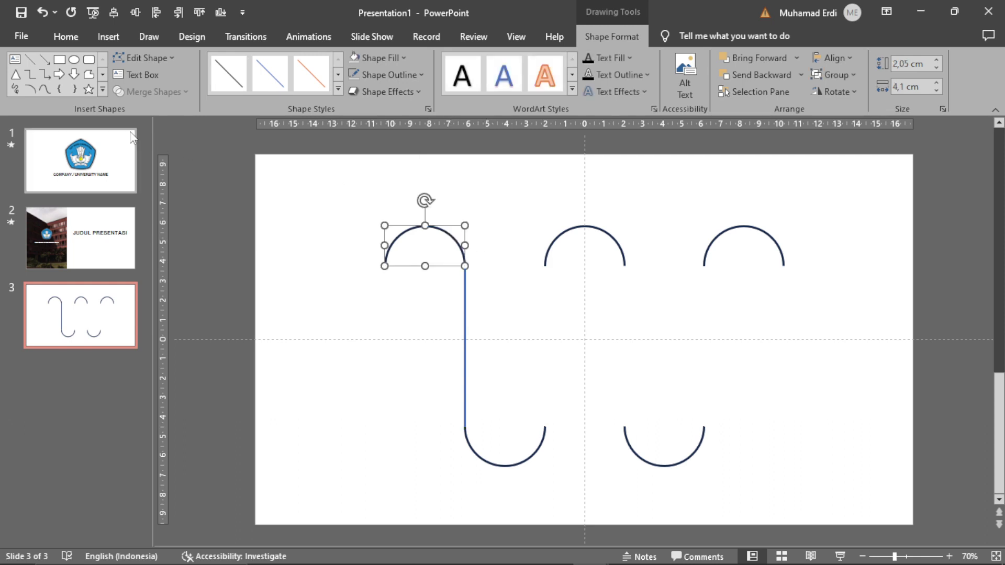
click(66, 37)
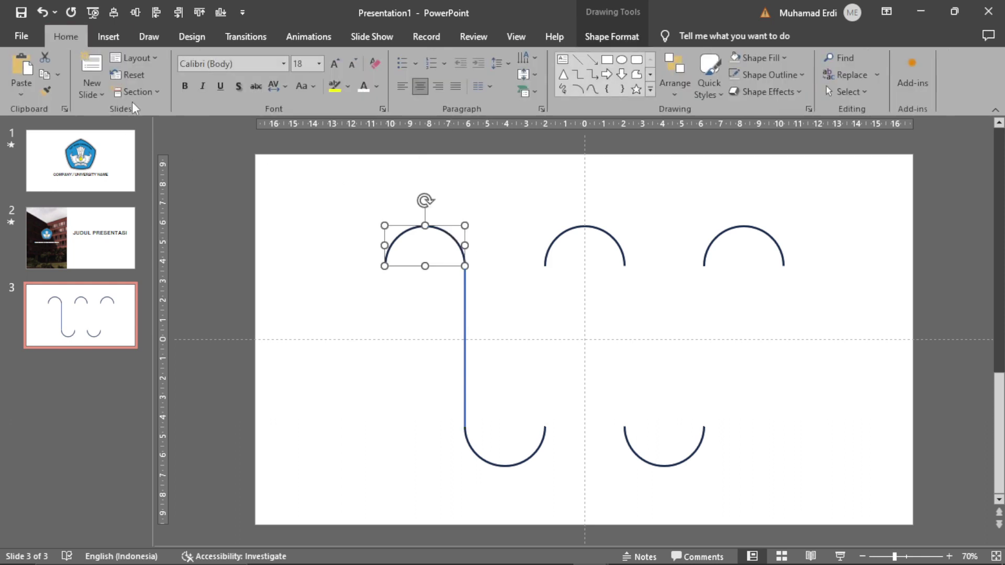
click(46, 94)
click(465, 293)
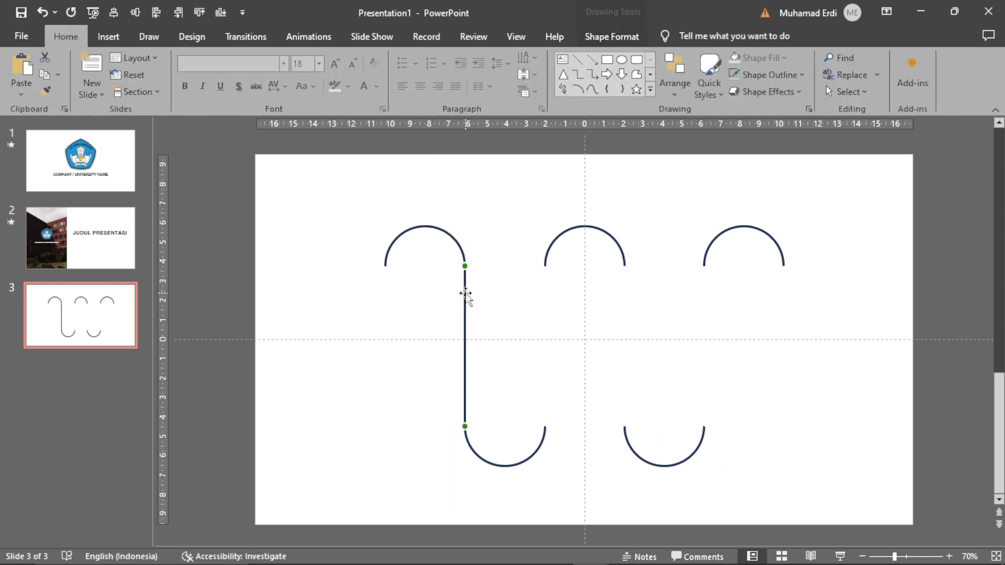
Place a copy of the connecting line between the next pair of arcs
mouse_move(470, 300)
mouse_down()
mouse_move(545, 289)
mouse_move(557, 304)
mouse_move(705, 292)
mouse_up()
click(756, 299)
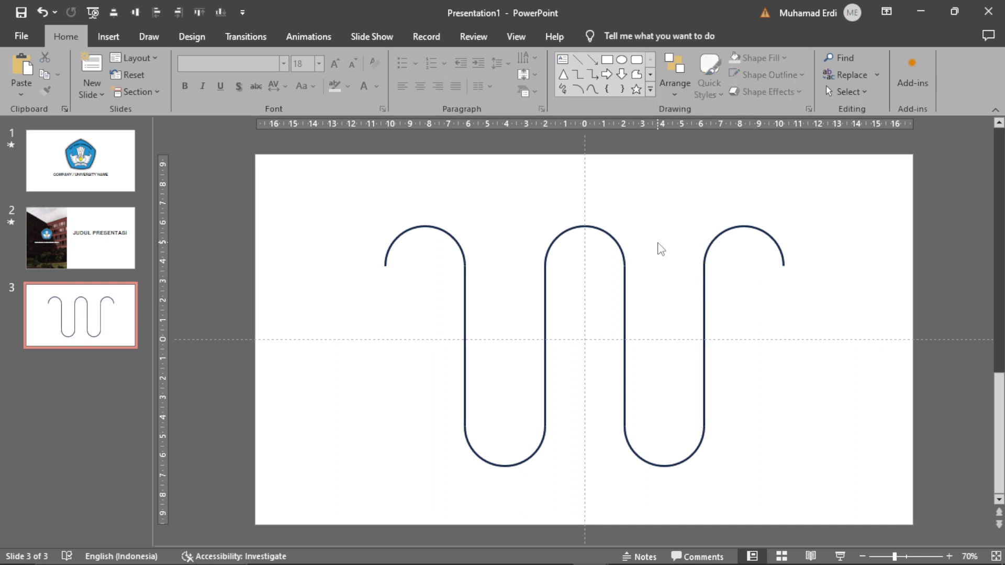
click(622, 60)
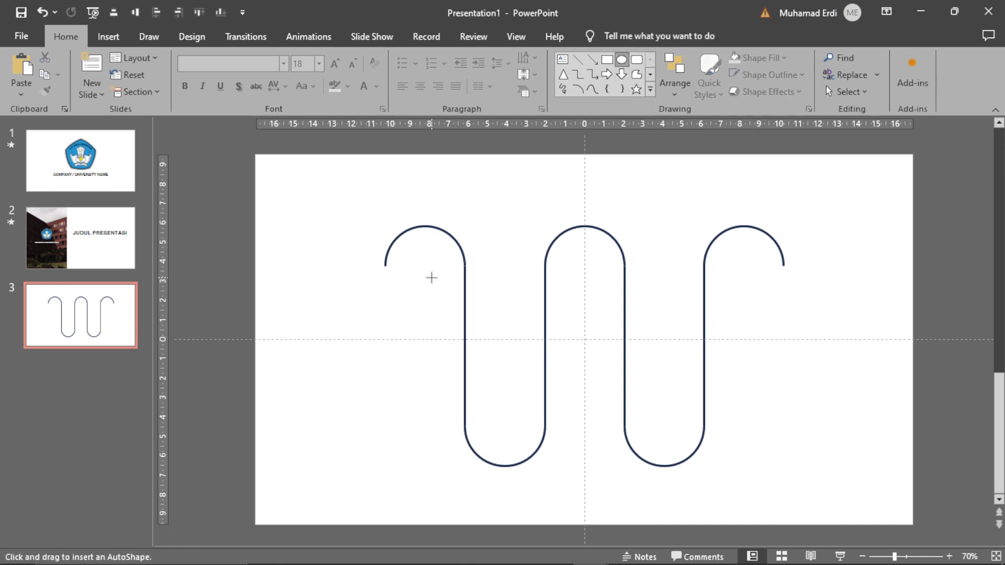
Draw a small circle inside the first upper arch and fill it light blue
mouse_move(385, 289)
mouse_down()
mouse_move(436, 339)
mouse_move(419, 265)
mouse_move(429, 265)
mouse_up()
click(382, 59)
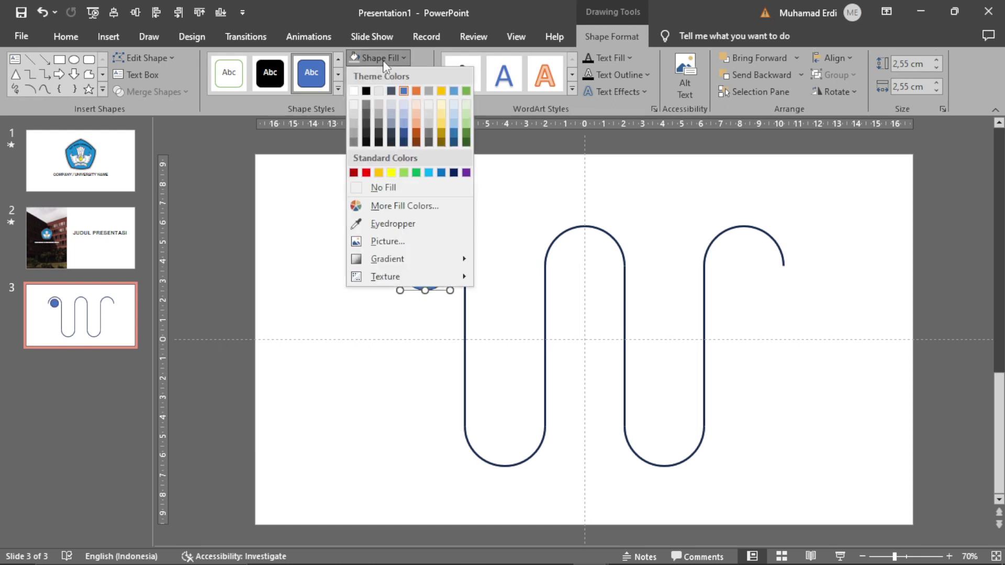
click(406, 133)
click(482, 227)
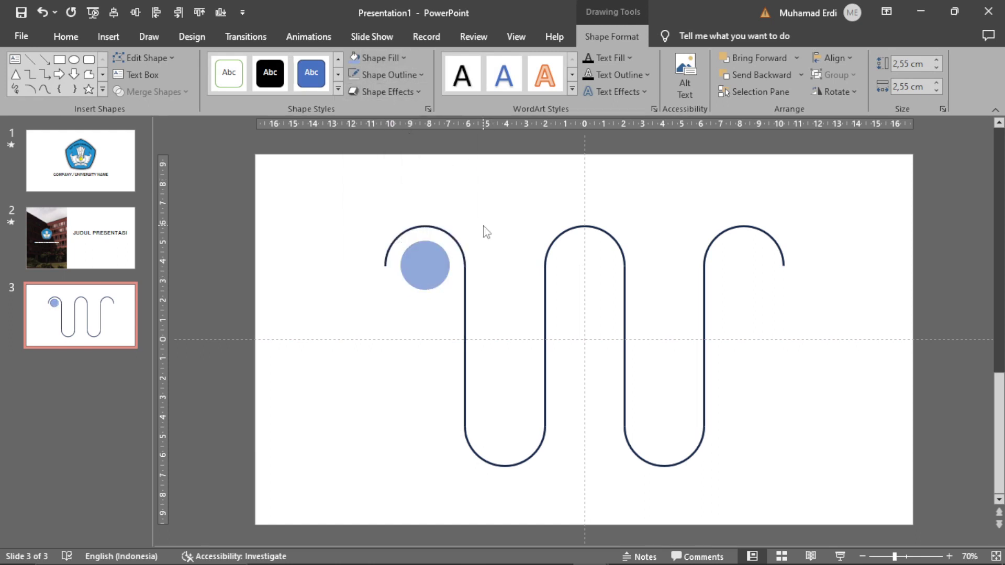
Type the number 1 inside the light-blue circle
click(108, 36)
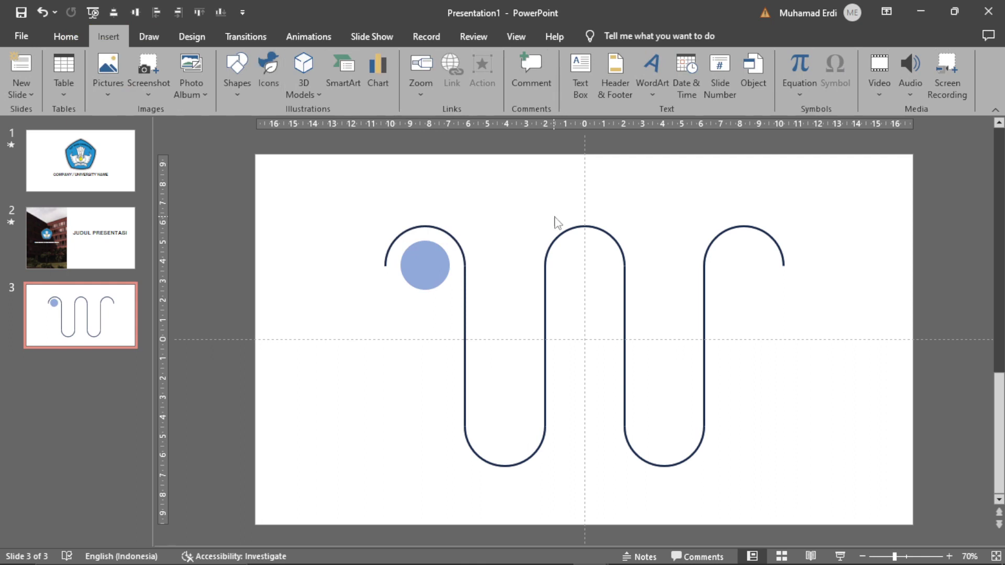
click(424, 265)
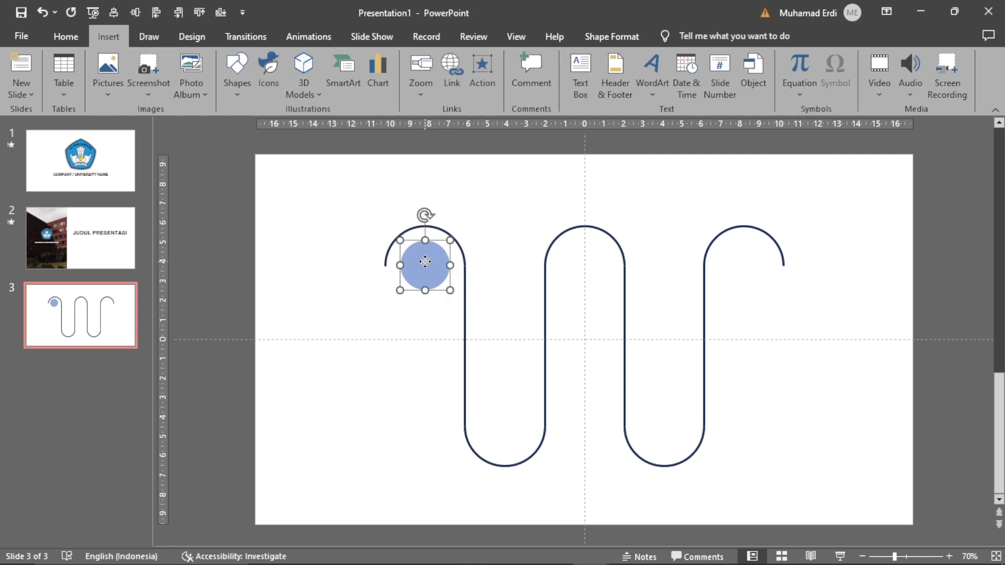
text(1)
click(471, 225)
click(425, 266)
click(65, 36)
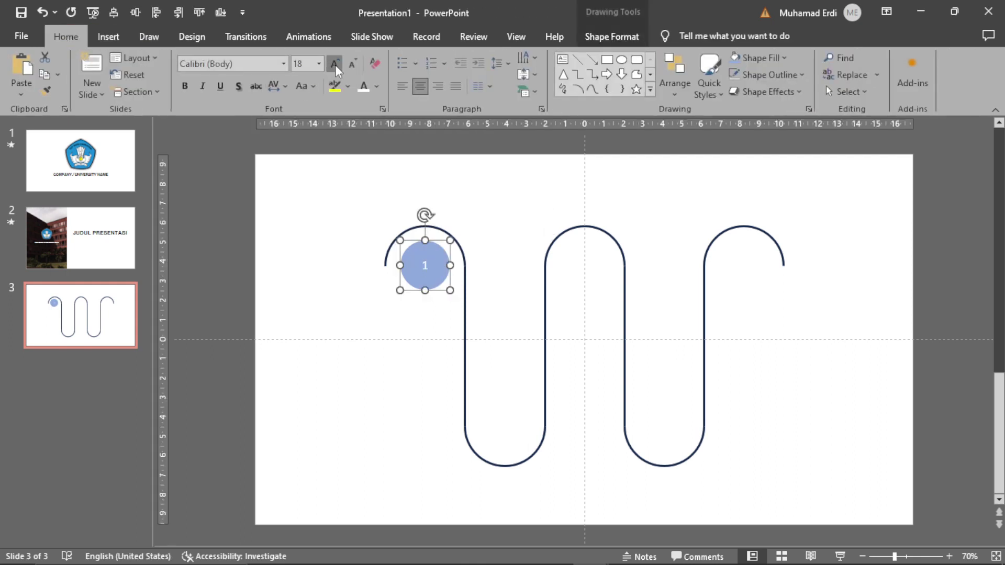
Enlarge the circle's number and add a copy numbered 2 in the first lower curve
click(335, 65)
key(ctrl+c)
key(ctrl+v)
mouse_move(443, 260)
mouse_down()
mouse_move(522, 420)
mouse_move(600, 254)
mouse_move(681, 426)
mouse_move(753, 330)
mouse_move(762, 273)
mouse_up()
double_click(504, 427)
text(2)
Add circles numbered 3 and 4 in the middle arch and the lower-right curve
key(ctrl+c)
key(ctrl+v)
double_click(599, 254)
text(3)
key(ctrl+c)
key(ctrl+v)
double_click(678, 426)
text(4)
Add a final circle numbered 5 in the top-right arch
key(ctrl+c)
key(ctrl+v)
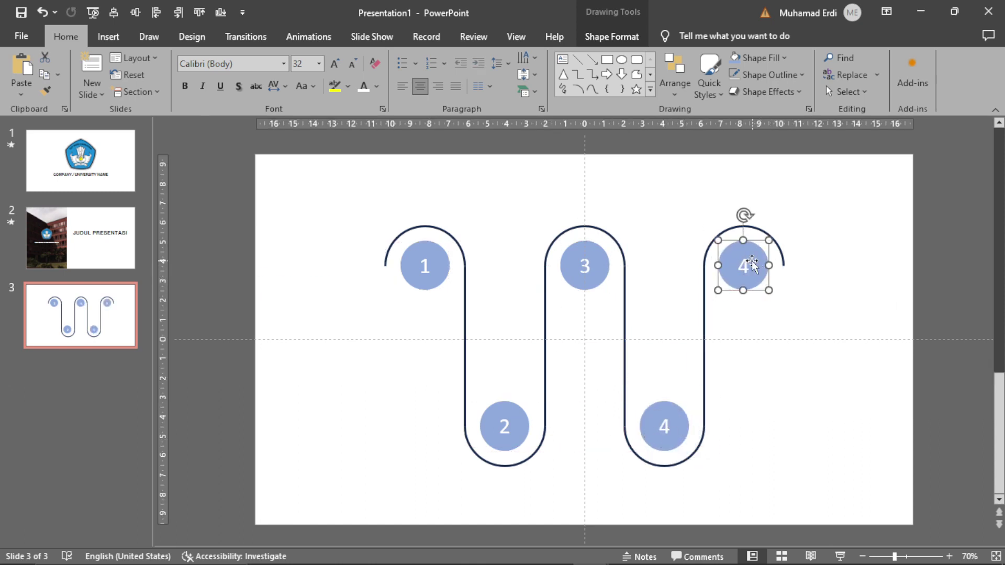
double_click(752, 264)
text(5)
click(825, 289)
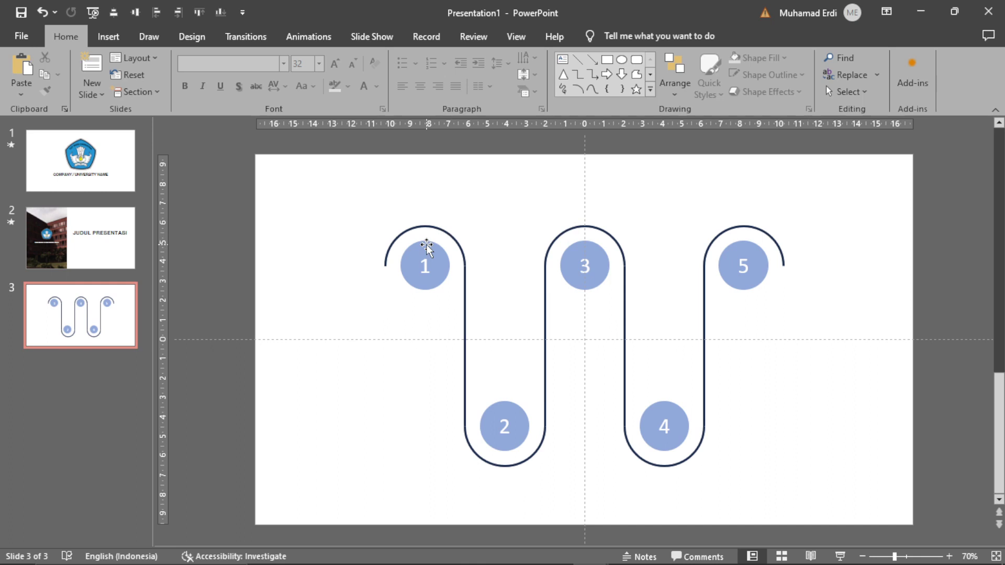
Bottom-align circle 1 with circle 2, and top-align circle 2 with circle 3
click(427, 244)
shift+click(505, 408)
click(220, 13)
click(390, 386)
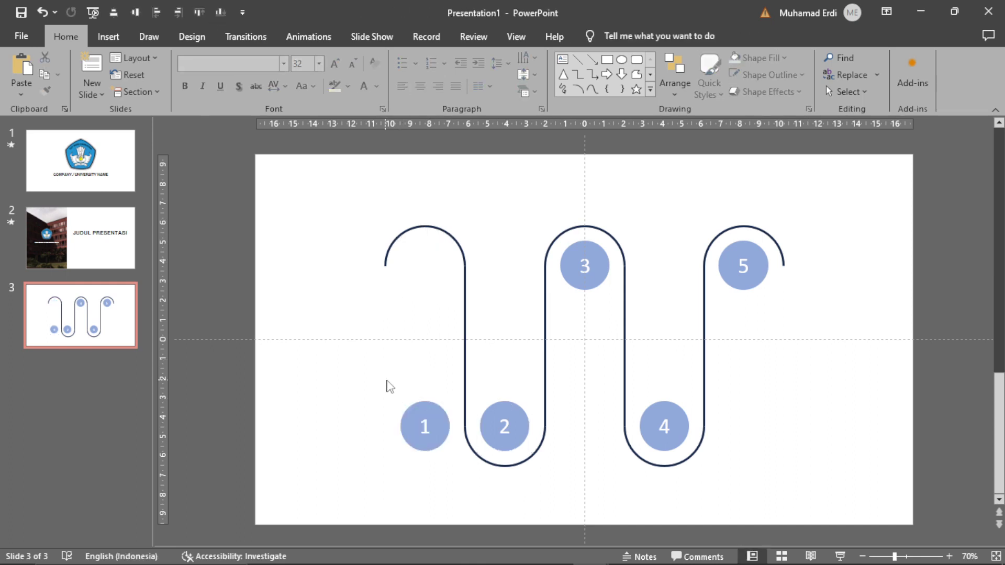
click(505, 406)
shift+click(582, 276)
click(199, 13)
Move circle 3 to the bottom row and top-align circle 4 with circle 5
click(593, 283)
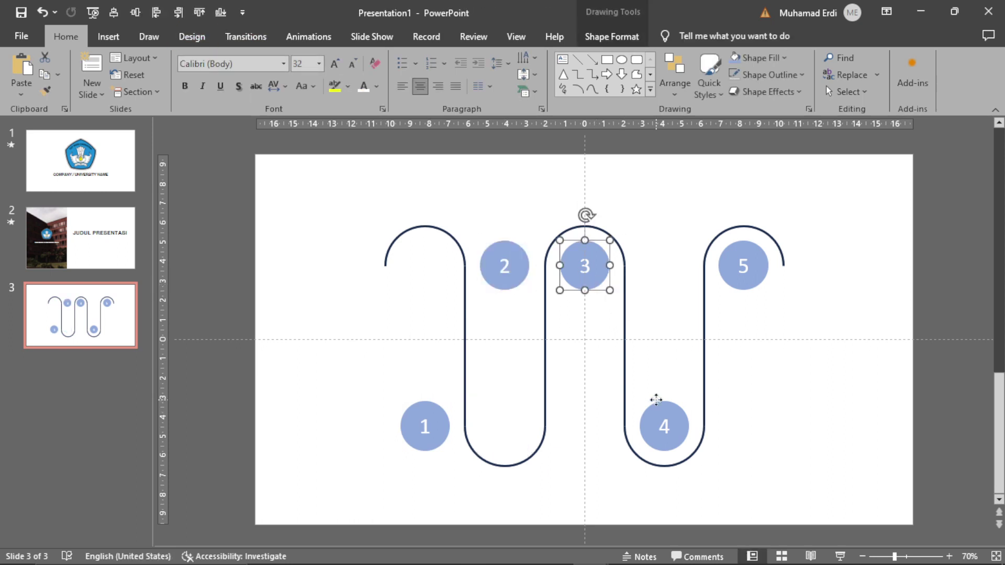
shift+click(663, 414)
key(alt+0)
key(9)
click(662, 419)
shift+click(735, 283)
click(199, 12)
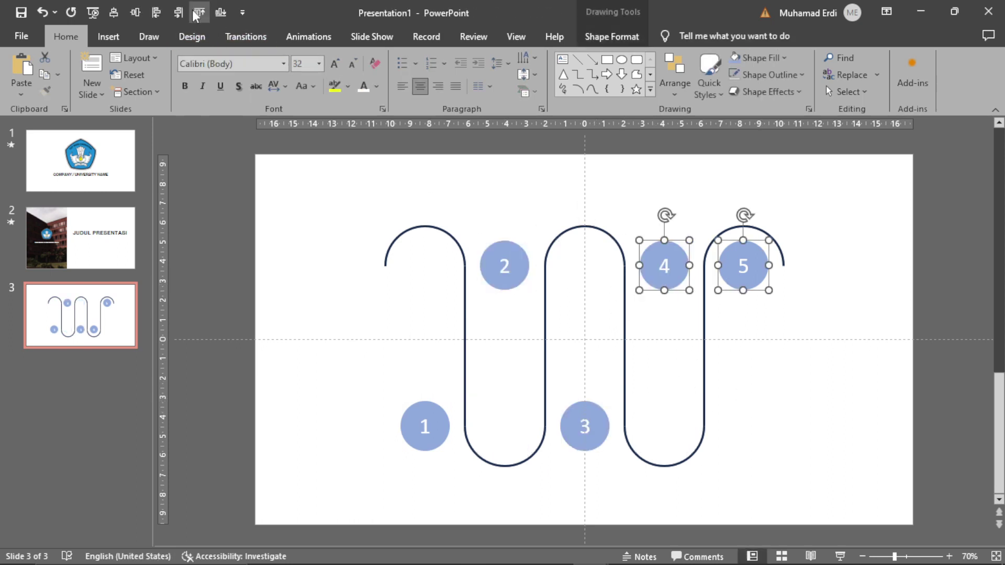
click(762, 283)
Bottom-align circle 5 with circle 3, then paste the Lorem ipsum text box
click(749, 270)
shift+click(602, 403)
click(220, 12)
click(327, 253)
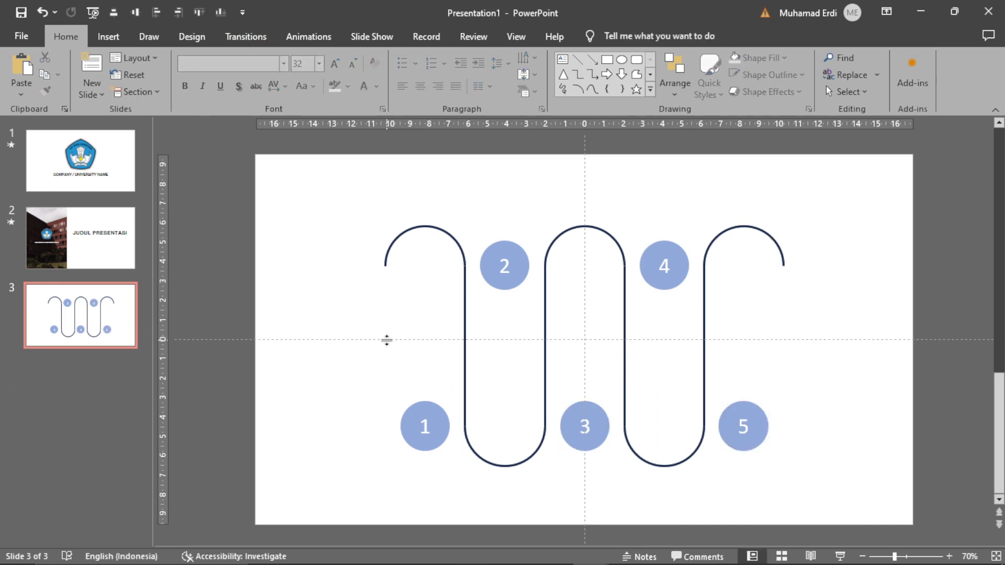
key(ctrl+v)
Format the Lorem ipsum box as Helvetica 12 pt centred, narrowed and placed in the first column
click(481, 314)
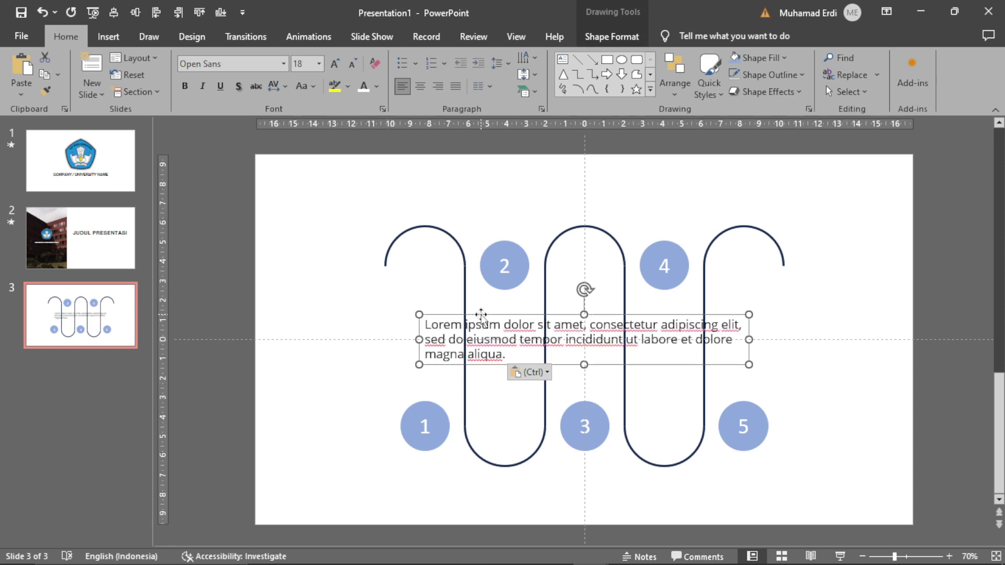
click(230, 64)
text(Helvetica)
key(Return)
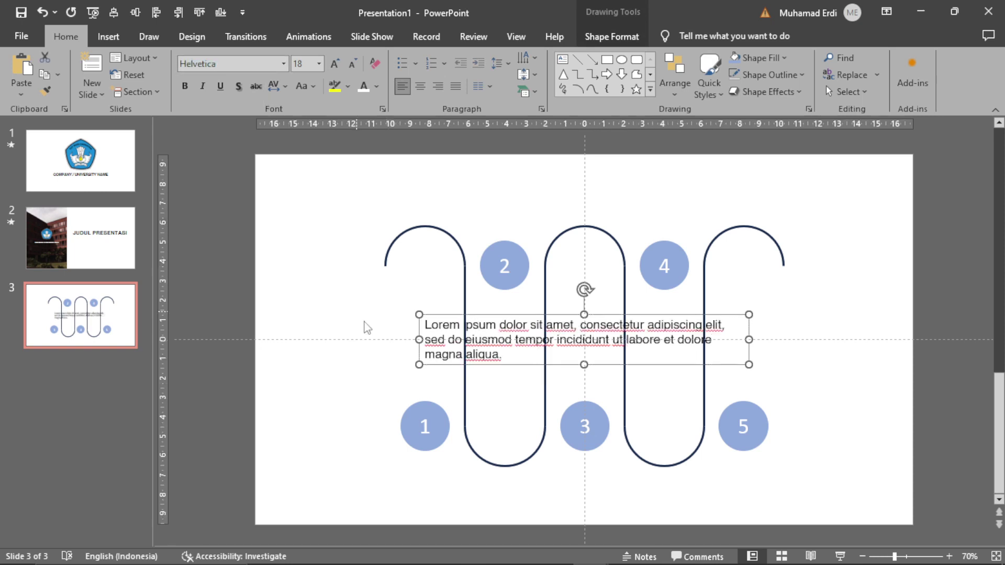
click(352, 64)
click(352, 63)
click(352, 63)
click(421, 86)
drag(749, 339, 497, 340)
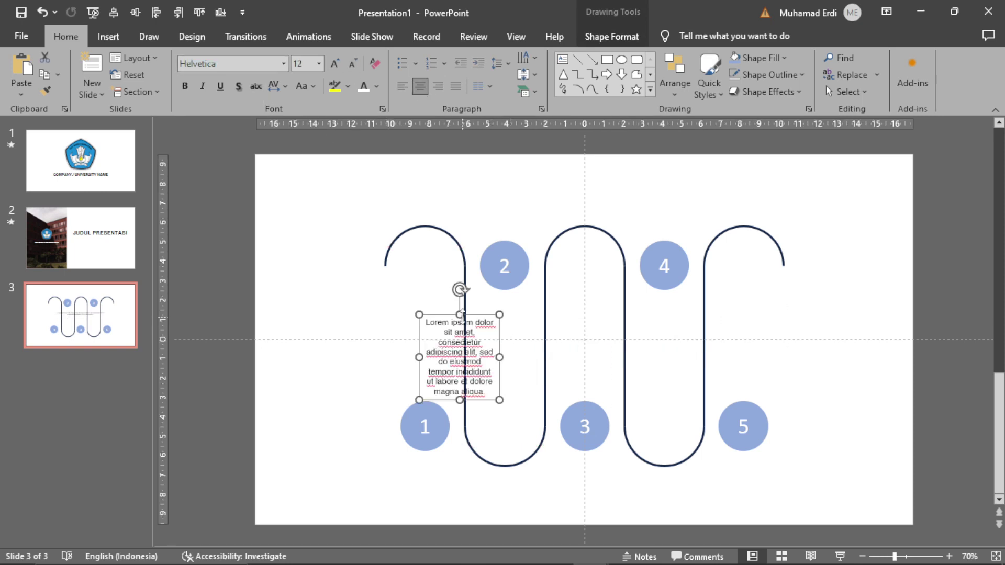
drag(472, 293, 442, 312)
key(Up)
key(Up)
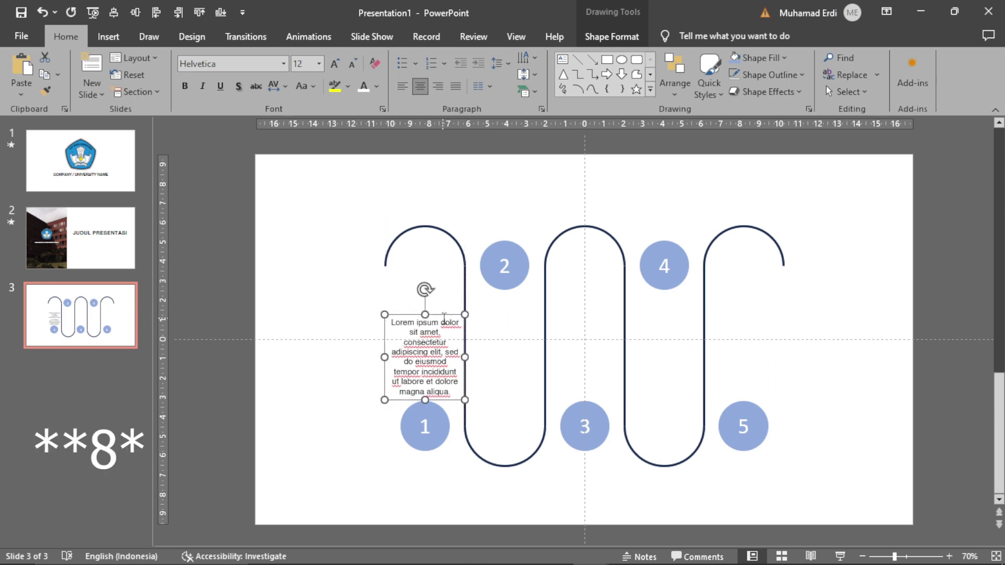
click(492, 203)
Add a bold 16 pt 'SUBJECT' heading above the Lorem ipsum text and group them
click(420, 315)
key(ctrl+c)
key(ctrl+v)
drag(425, 314, 351, 308)
text(SUBJECT)
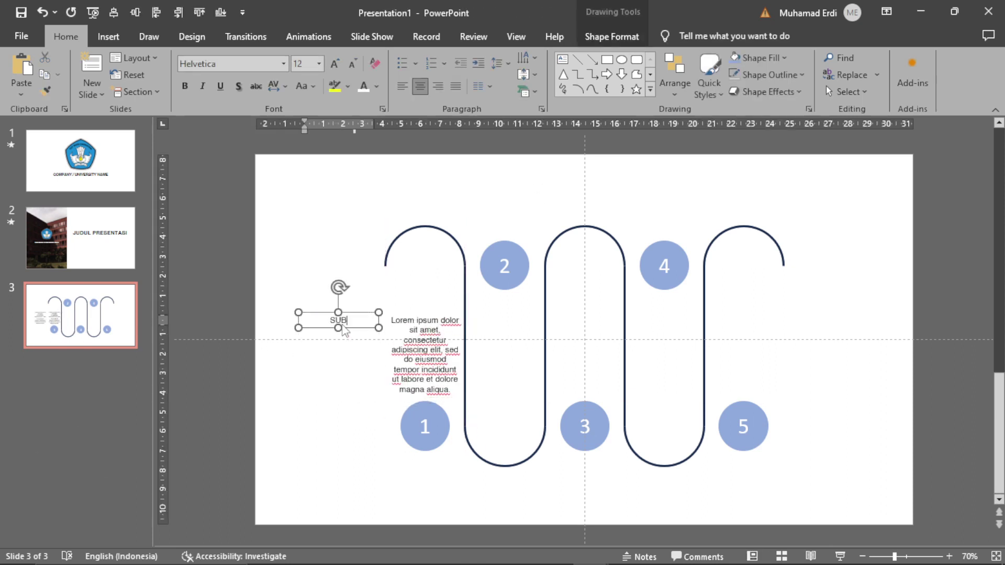
click(342, 313)
click(336, 63)
click(336, 64)
click(185, 86)
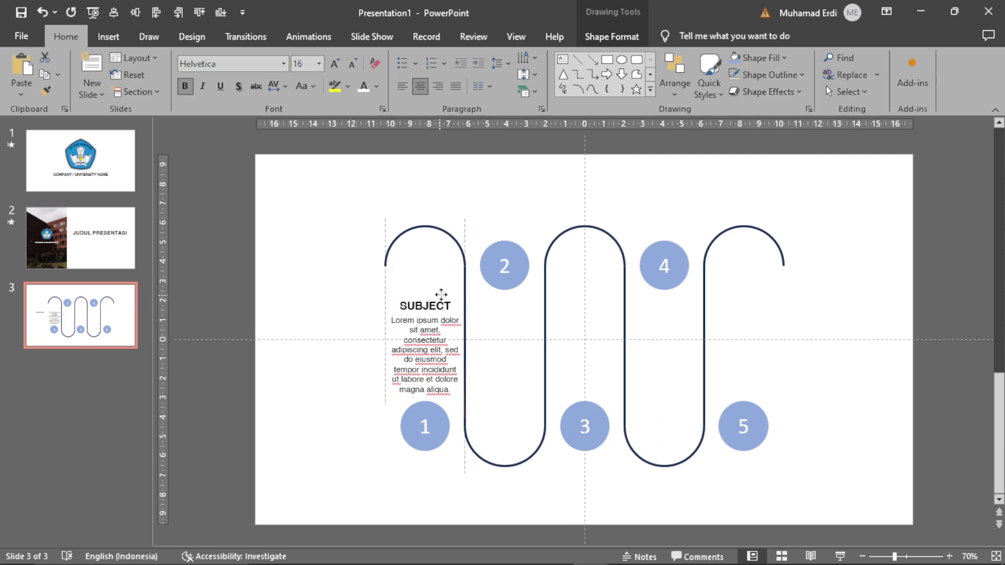
drag(355, 313, 518, 287)
shift+click(430, 327)
key(ctrl+g)
Paste copies of the SUBJECT text group into the remaining four columns
key(ctrl+c)
key(ctrl+v)
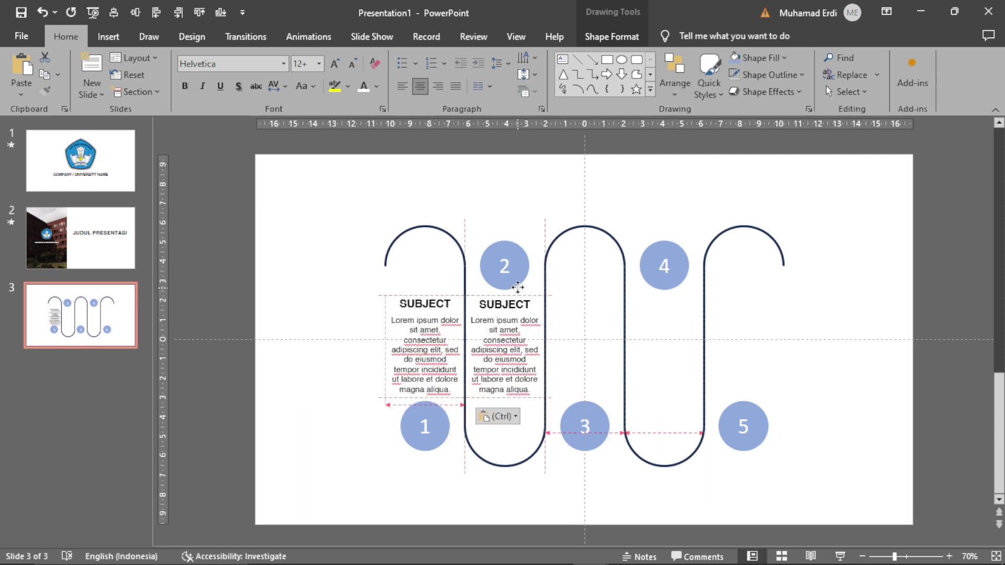
key(ctrl+v)
drag(517, 288, 766, 291)
key(ctrl+v)
key(ctrl+v)
shift+click(744, 427)
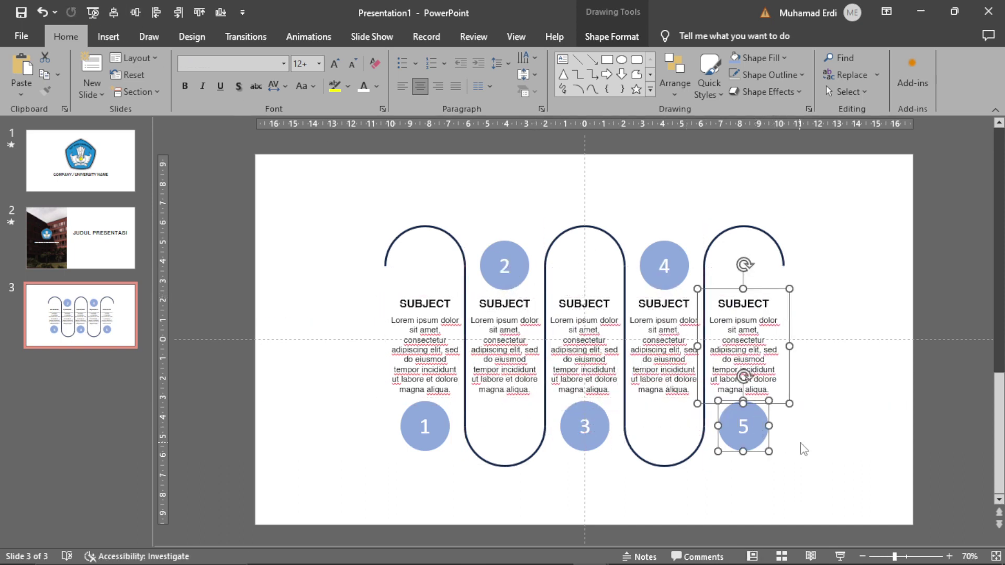
click(804, 449)
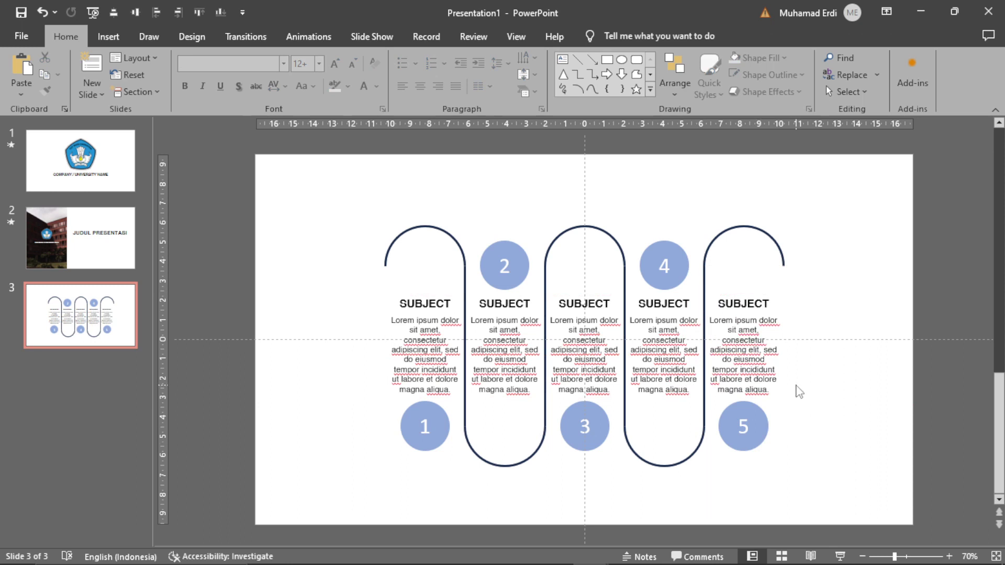
Zoom in and draw a blue rectangle sized to cover the first column
click(949, 557)
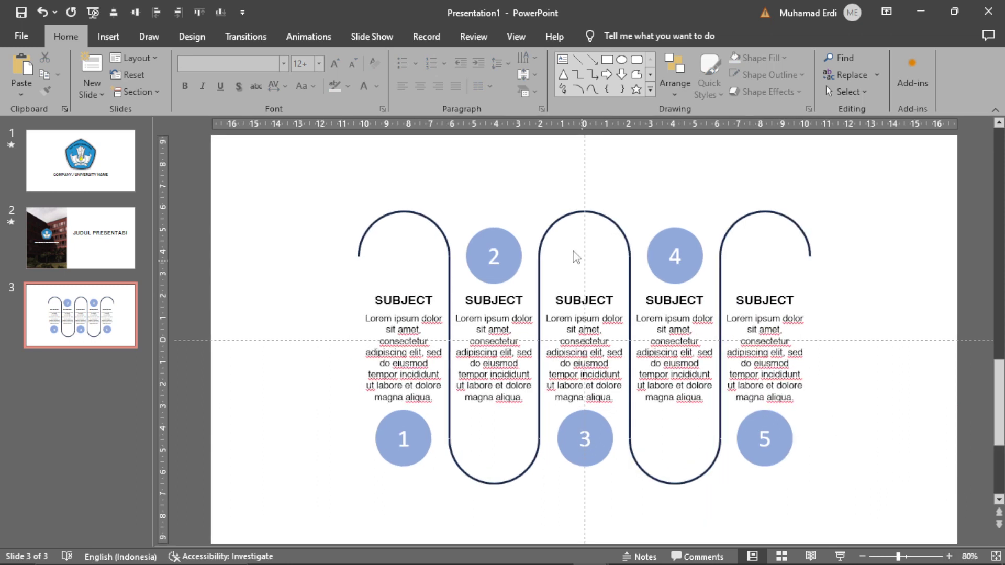
click(608, 60)
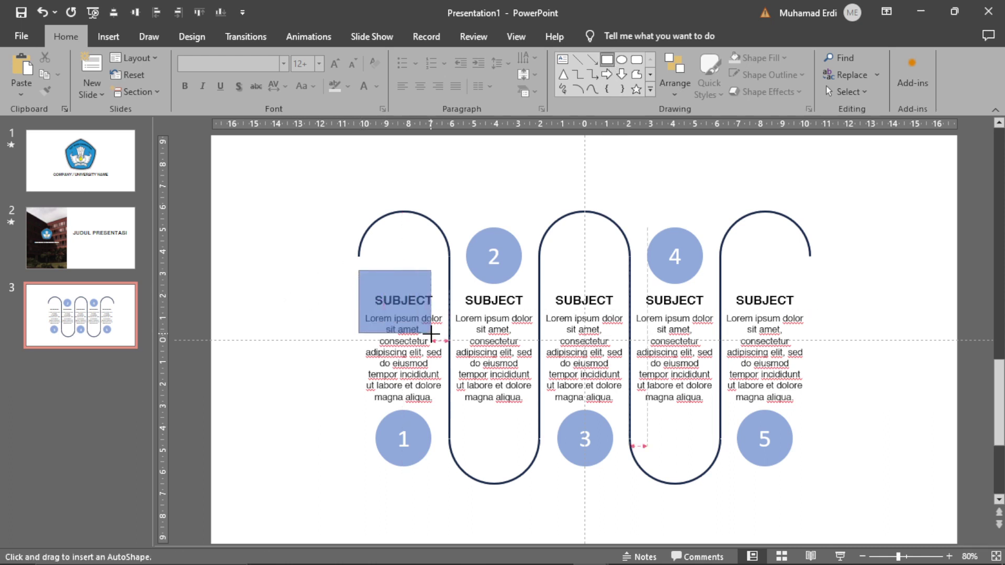
mouse_move(359, 270)
mouse_down()
mouse_move(448, 341)
mouse_move(411, 438)
mouse_up()
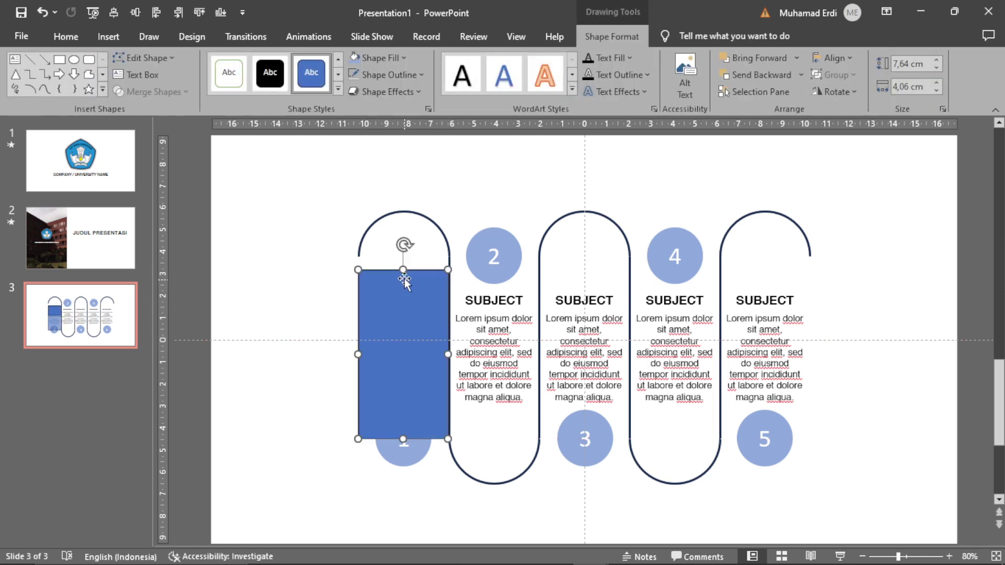
mouse_move(402, 269)
mouse_down()
mouse_move(402, 256)
mouse_move(487, 286)
mouse_up()
Paste four more rectangle copies and place them over columns 2 to 5
key(ctrl+c)
key(ctrl+v)
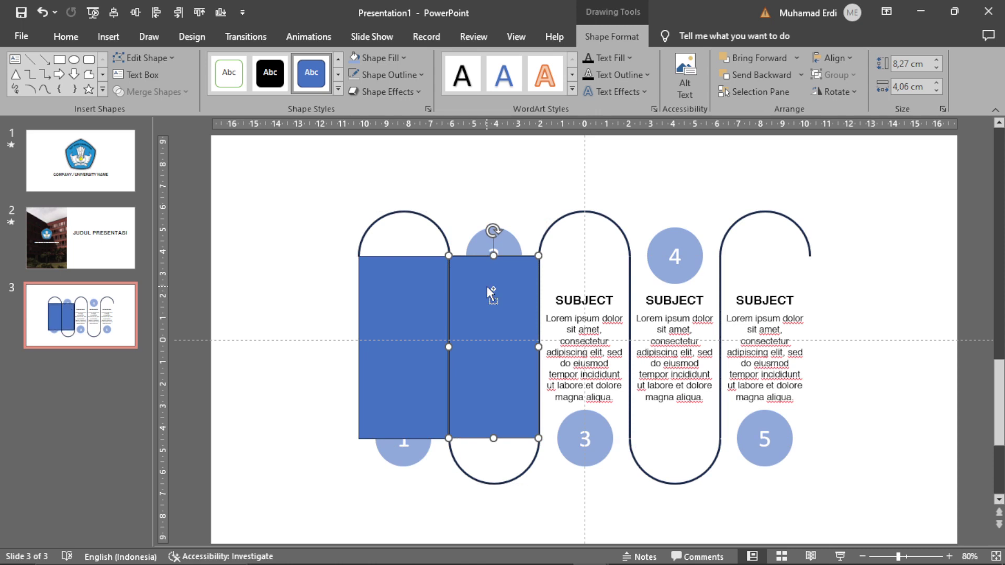
key(ctrl+v)
drag(487, 287, 573, 287)
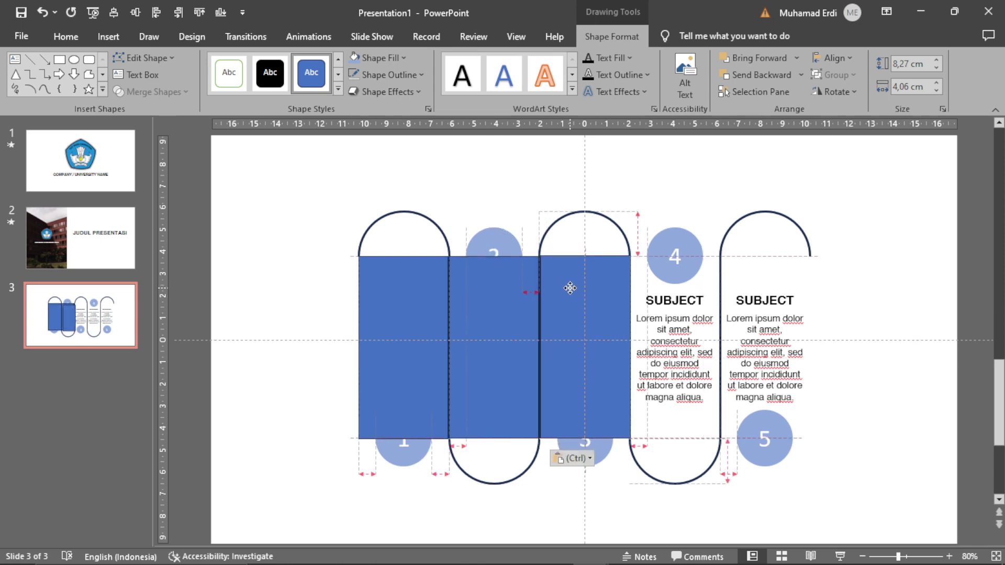
shift+click(494, 293)
key(ctrl+v)
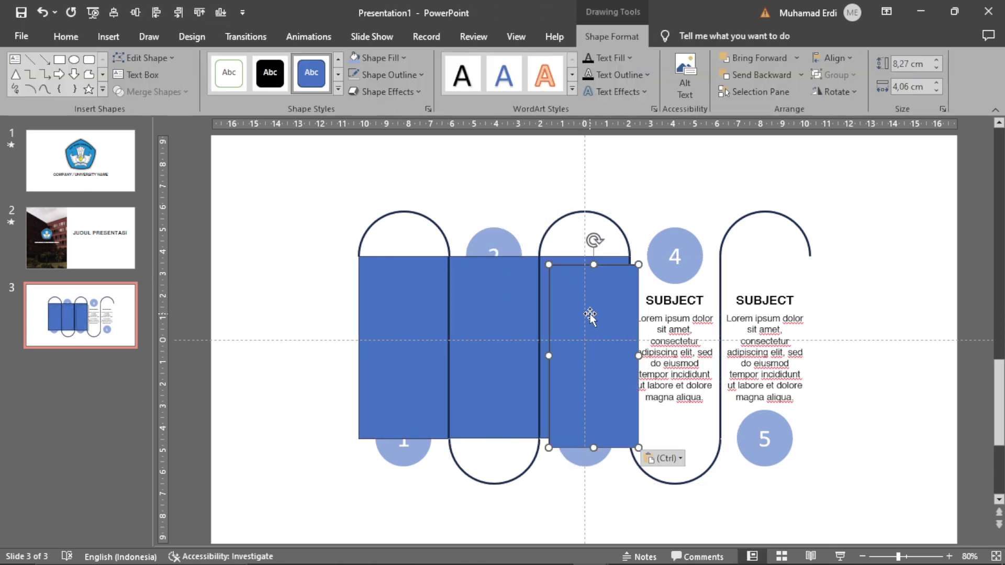
drag(590, 313, 753, 296)
shift+click(611, 297)
key(ctrl+v)
Fill all five tall rectangles with white
click(834, 309)
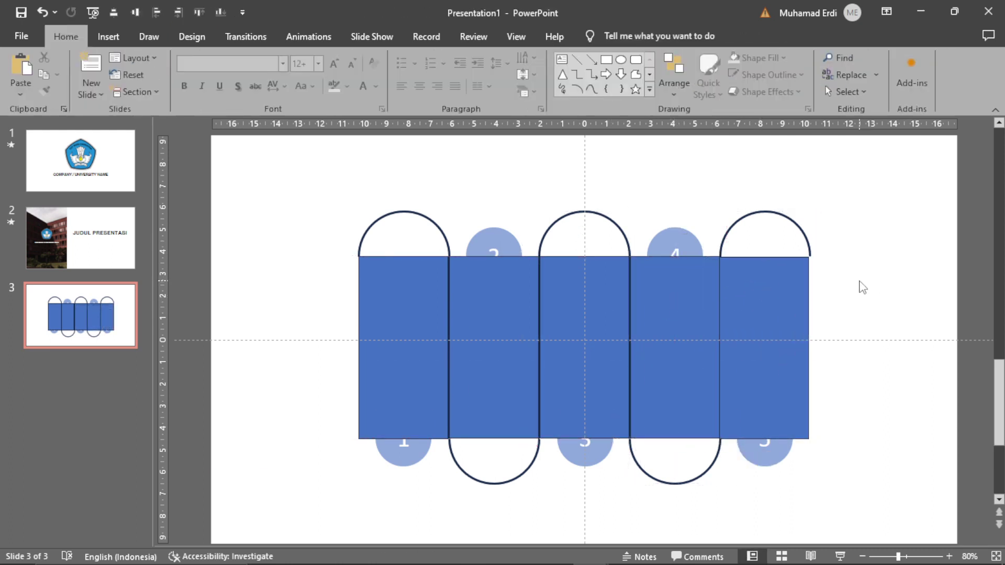
click(413, 284)
shift+click(502, 288)
shift+click(587, 293)
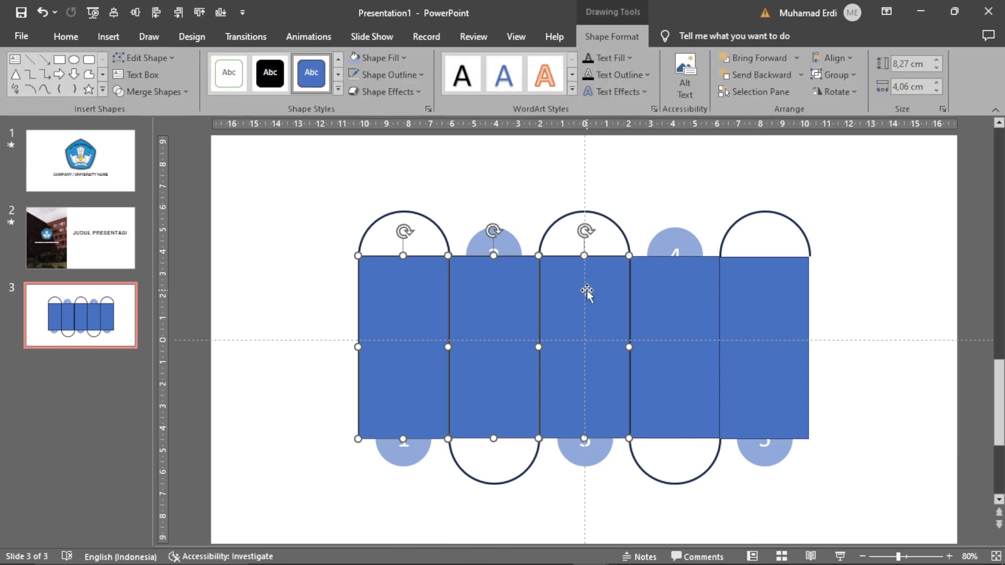
shift+click(680, 290)
shift+click(768, 290)
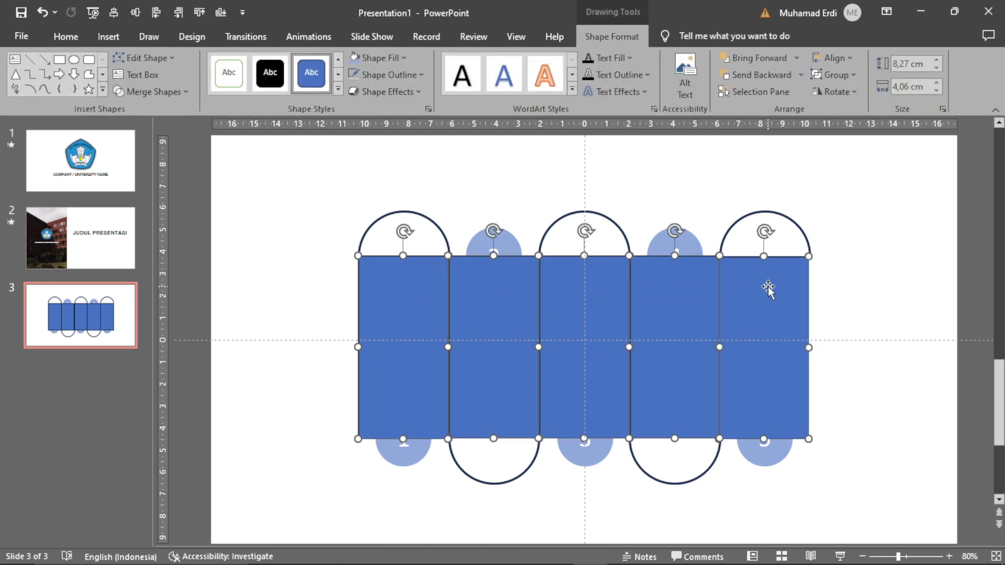
click(379, 58)
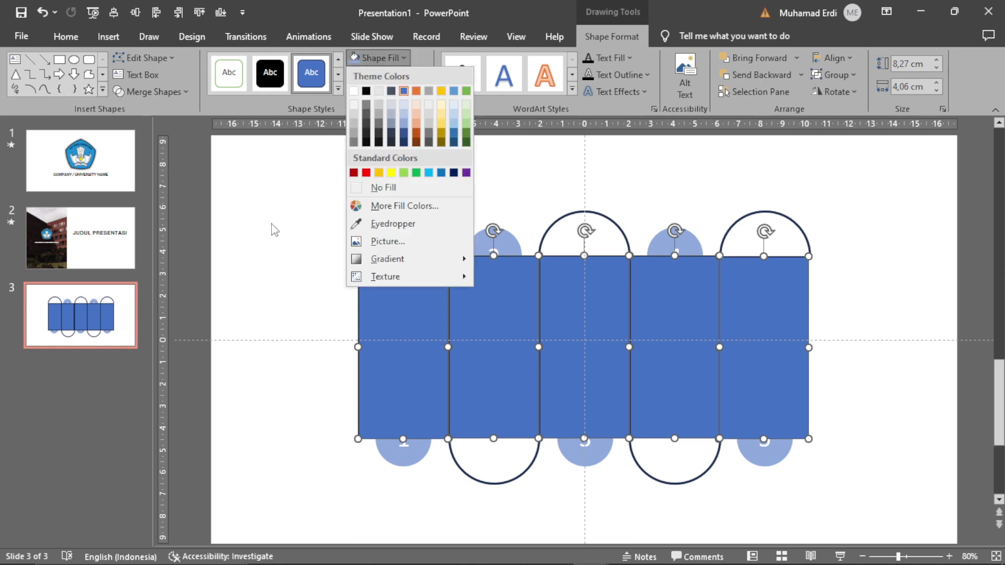
click(354, 92)
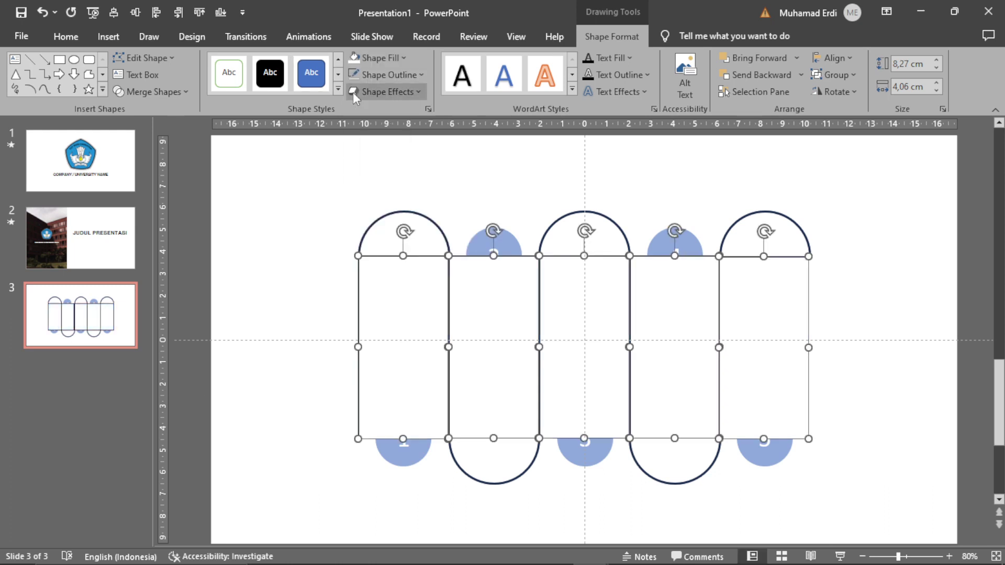
Send the five white rectangles to the back, behind the text and circles
click(292, 230)
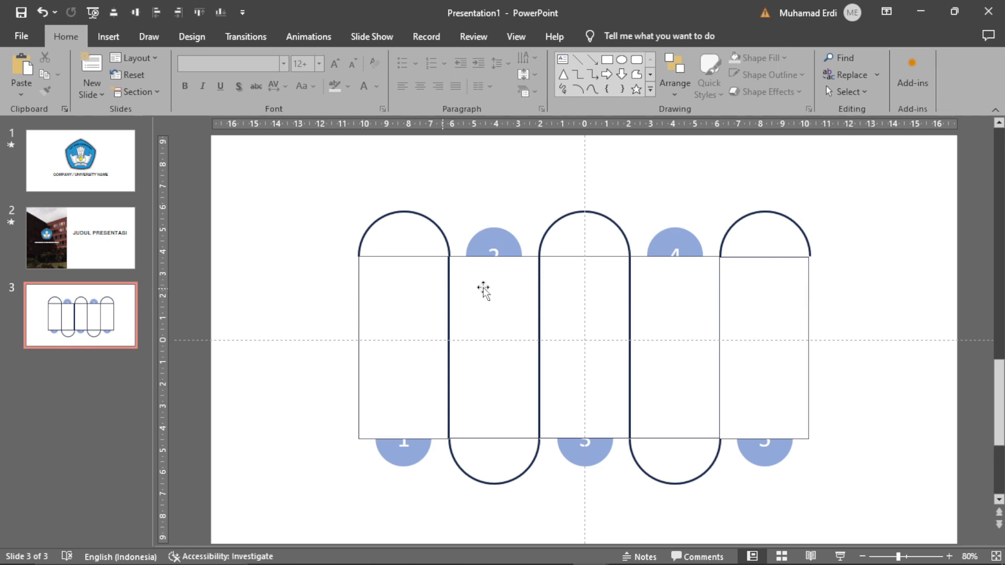
click(389, 286)
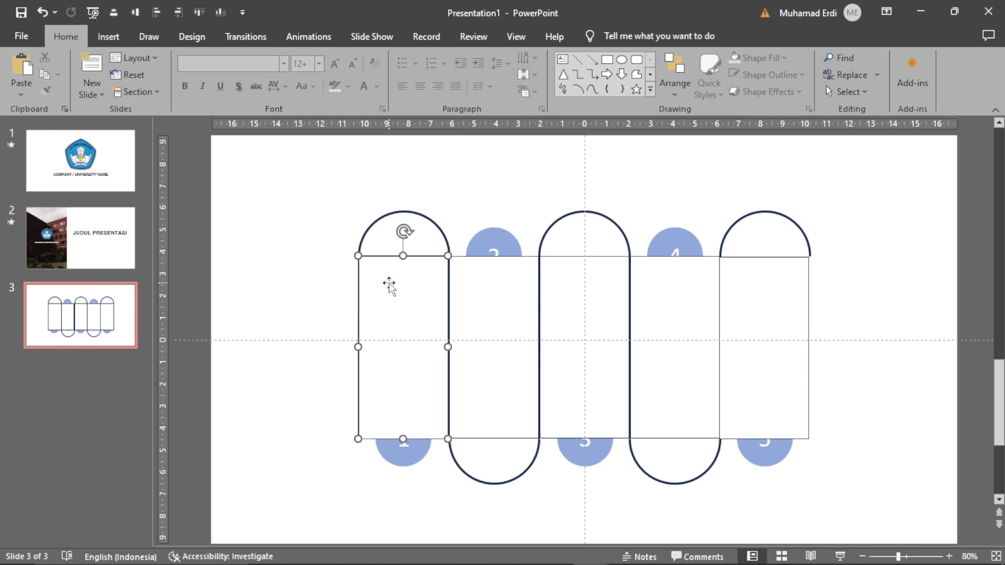
shift+click(471, 287)
shift+click(588, 288)
shift+click(691, 289)
shift+click(778, 289)
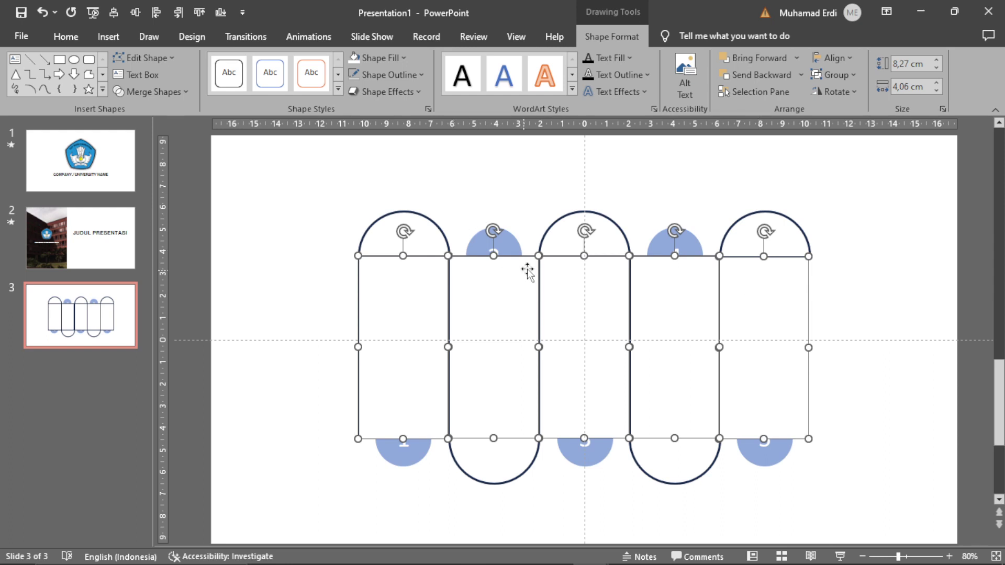
right_click(775, 287)
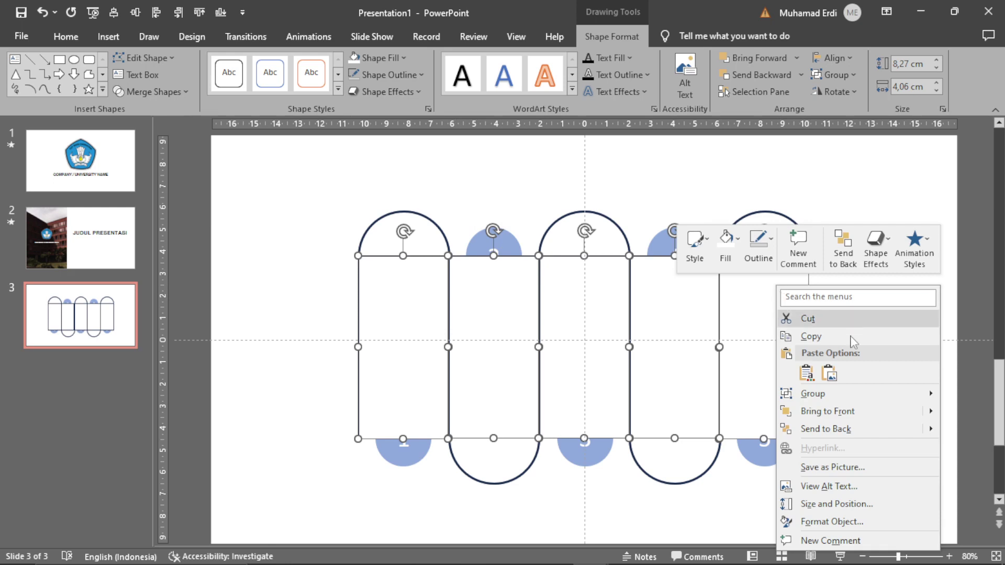
click(831, 429)
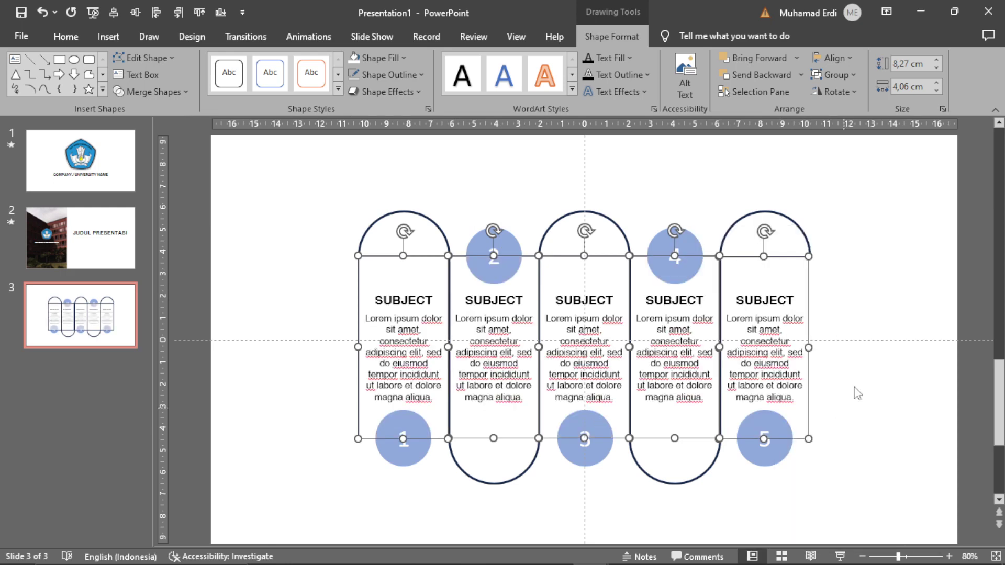
click(876, 292)
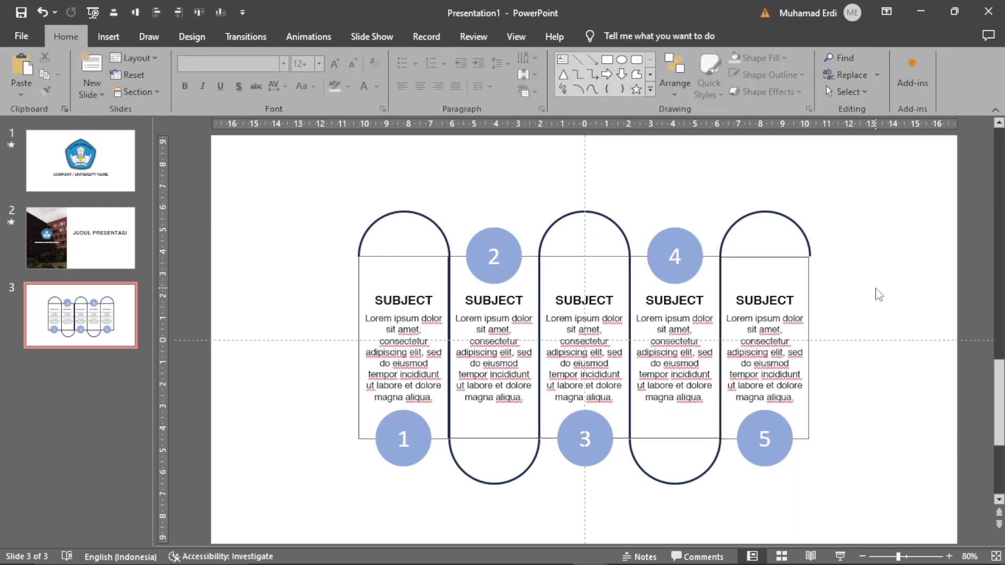
Send all five SUBJECT text boxes to the back so the white columns hide them
click(392, 330)
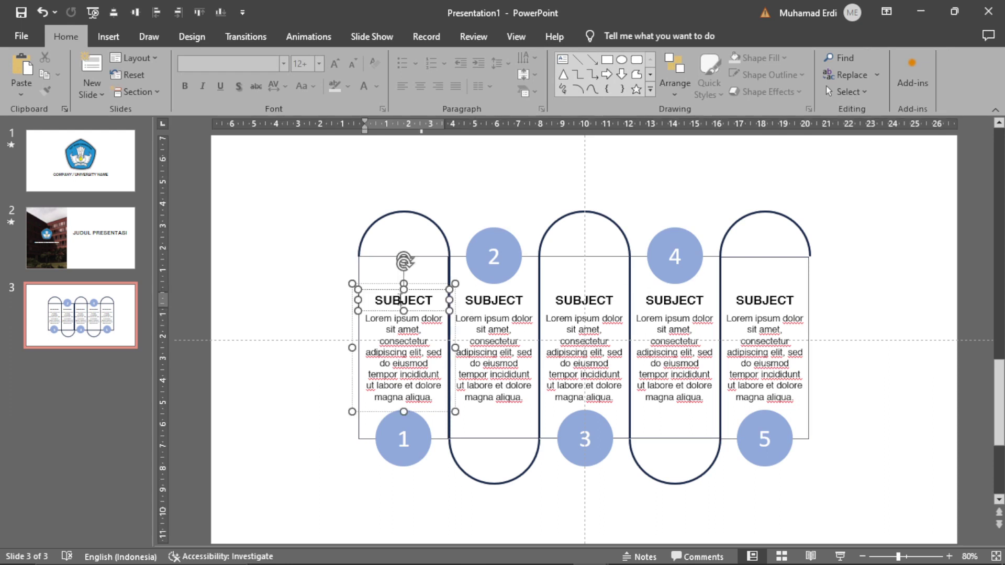
shift+click(499, 307)
shift+click(580, 297)
shift+click(684, 297)
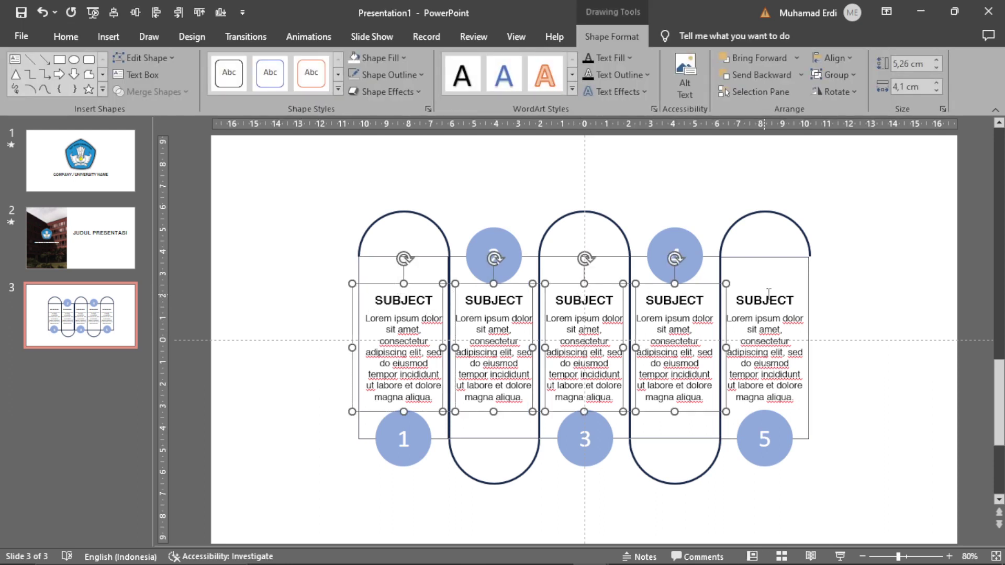
shift+click(771, 293)
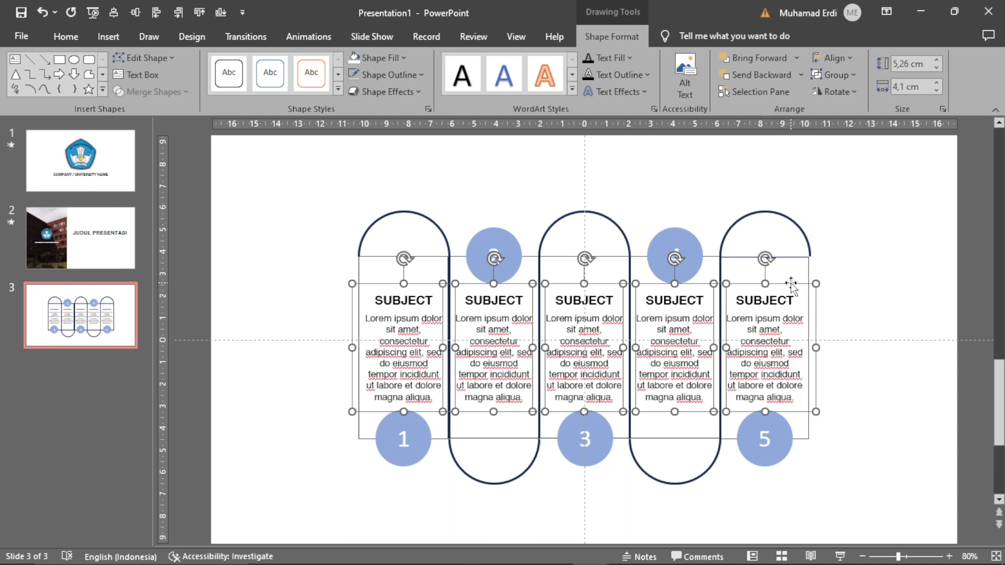
right_click(791, 282)
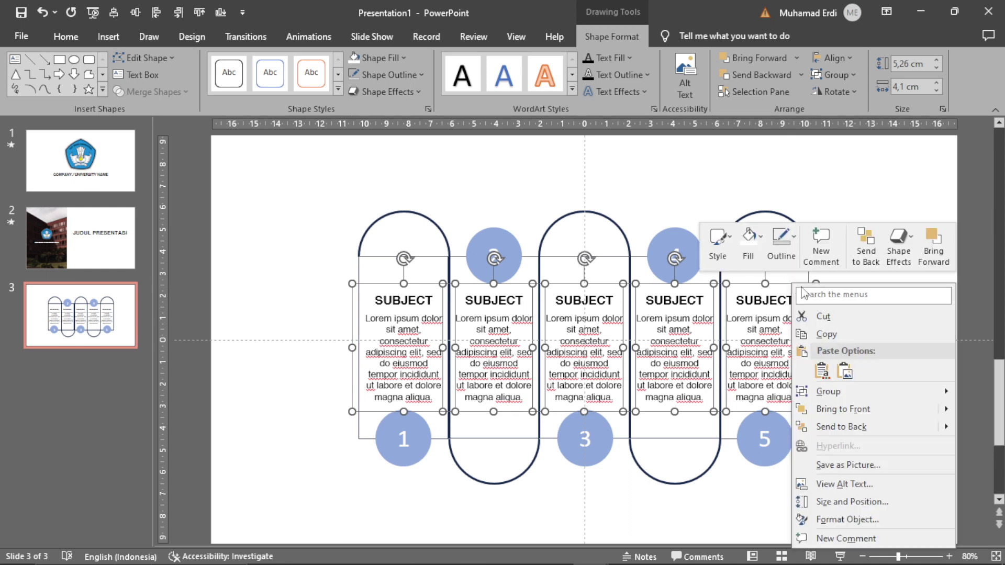
click(838, 408)
click(894, 301)
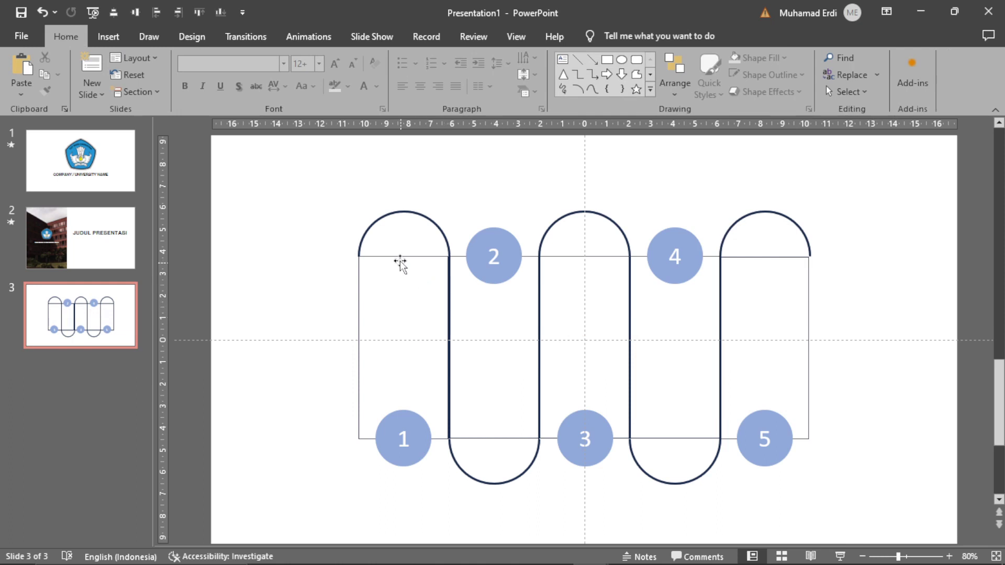
Set the five tall rectangles to No Outline
click(417, 278)
shift+click(498, 314)
shift+click(570, 311)
shift+click(688, 305)
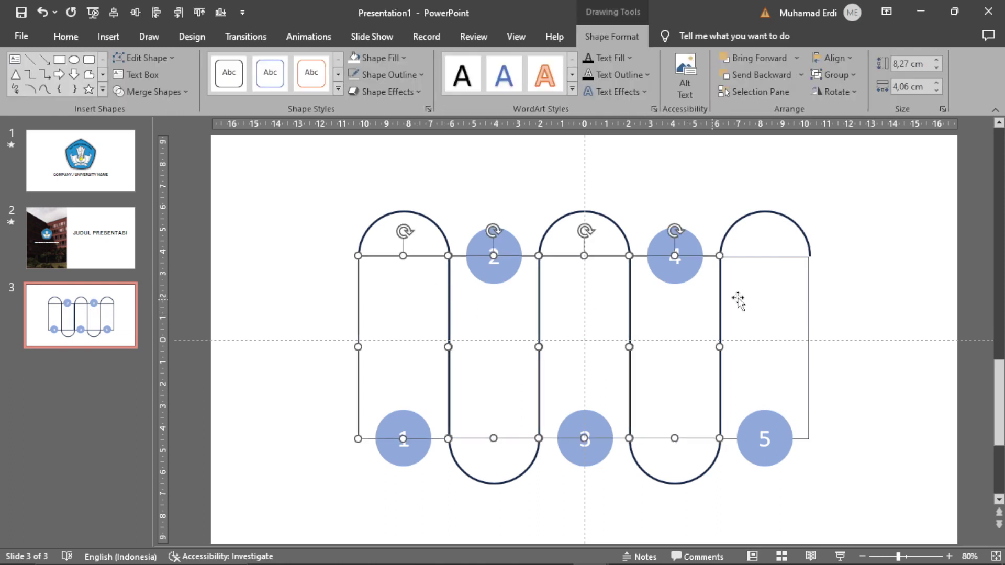
shift+click(782, 295)
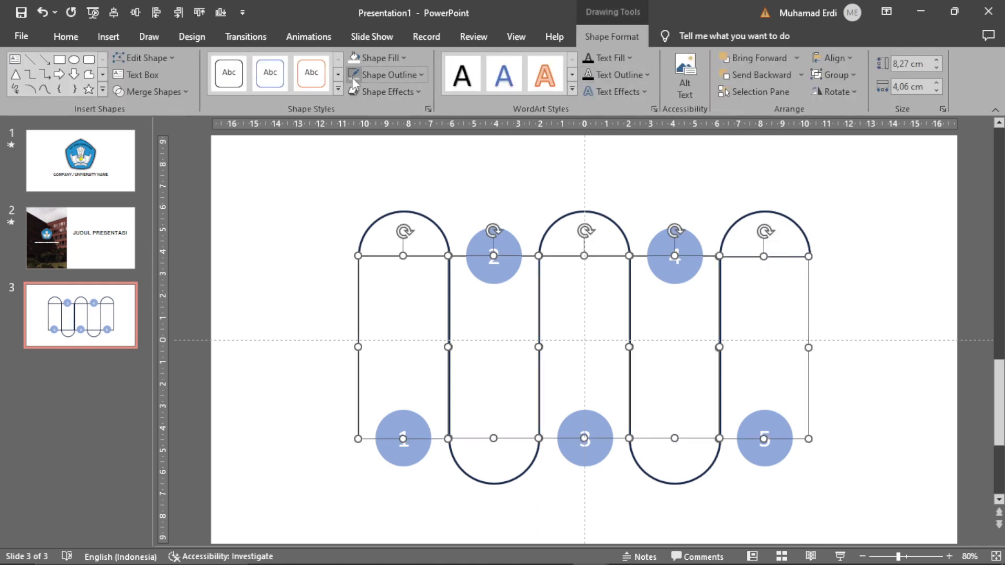
click(395, 74)
click(393, 205)
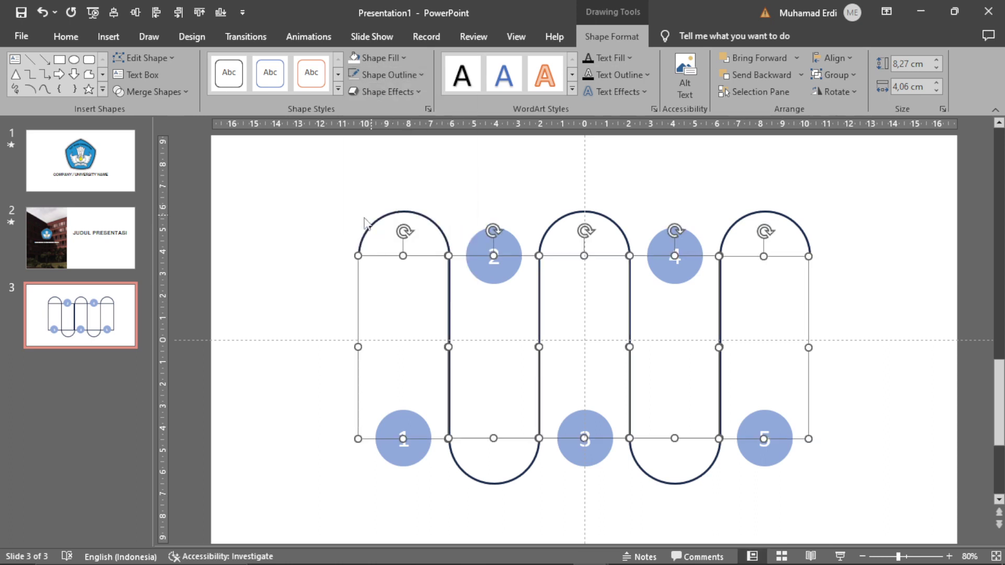
click(277, 254)
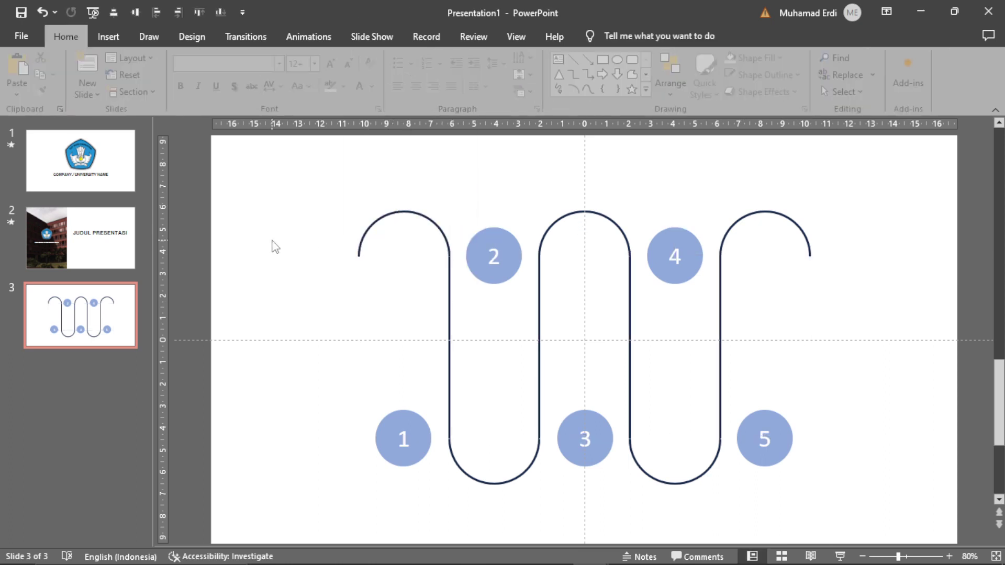
Group each white rectangle with its numbered circle, one group per column
click(413, 295)
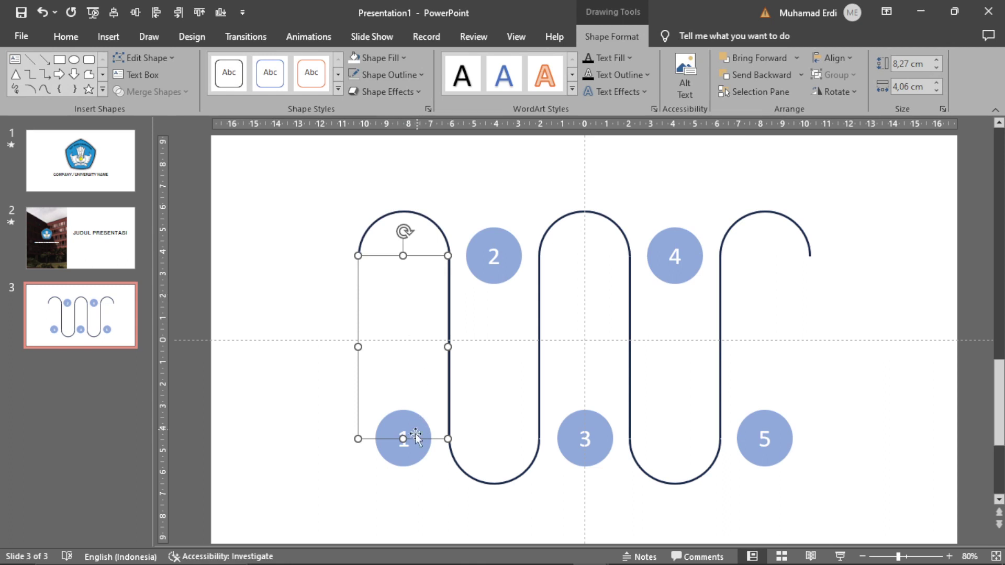
shift+click(413, 459)
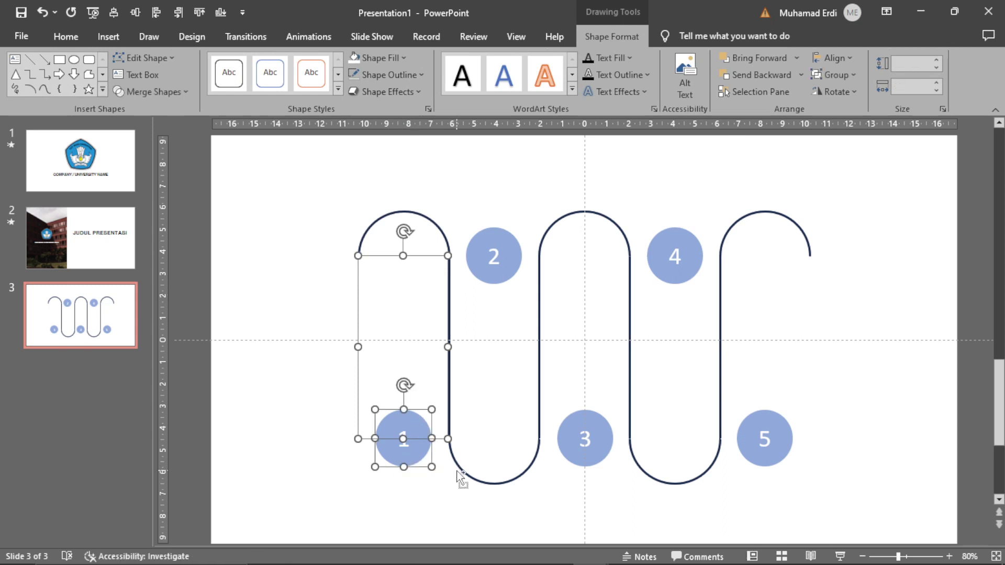
click(511, 319)
shift+click(509, 241)
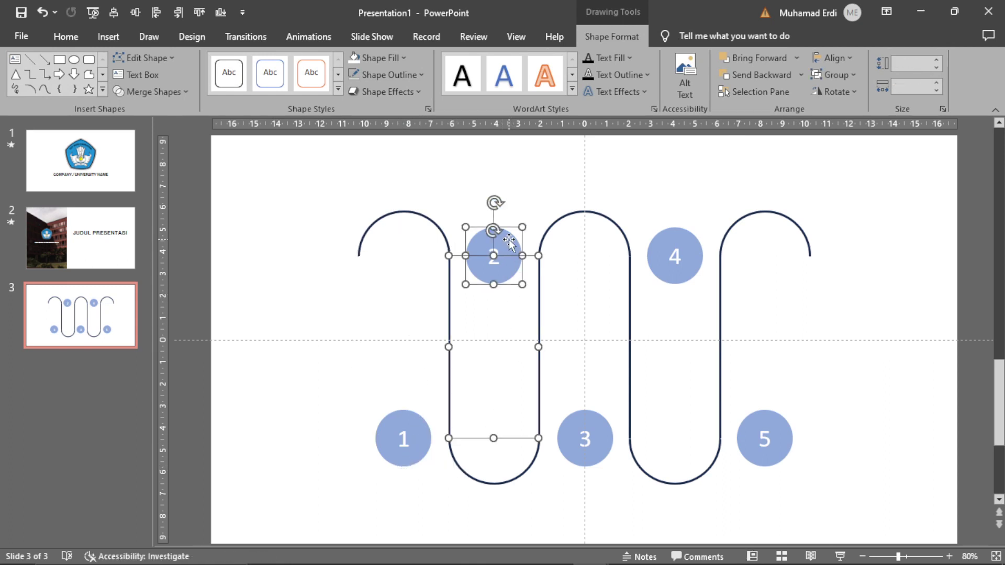
click(565, 298)
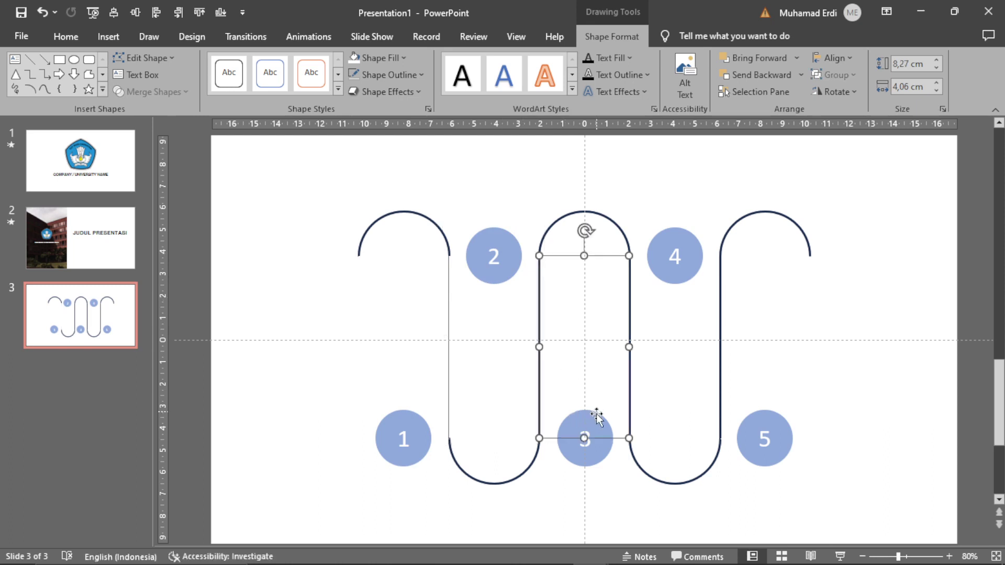
shift+click(596, 414)
click(684, 376)
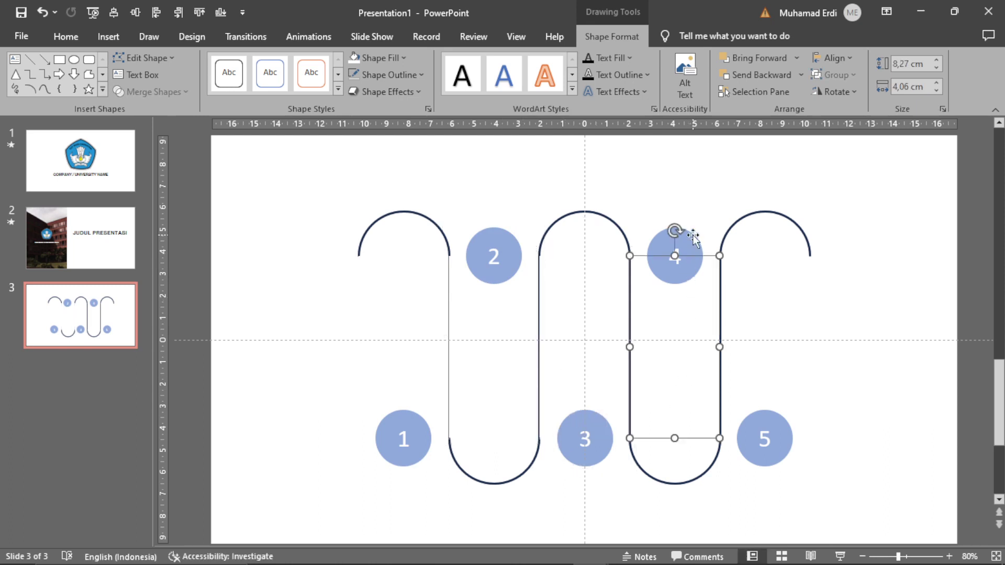
shift+click(676, 252)
key(ctrl+g)
click(749, 305)
shift+click(765, 413)
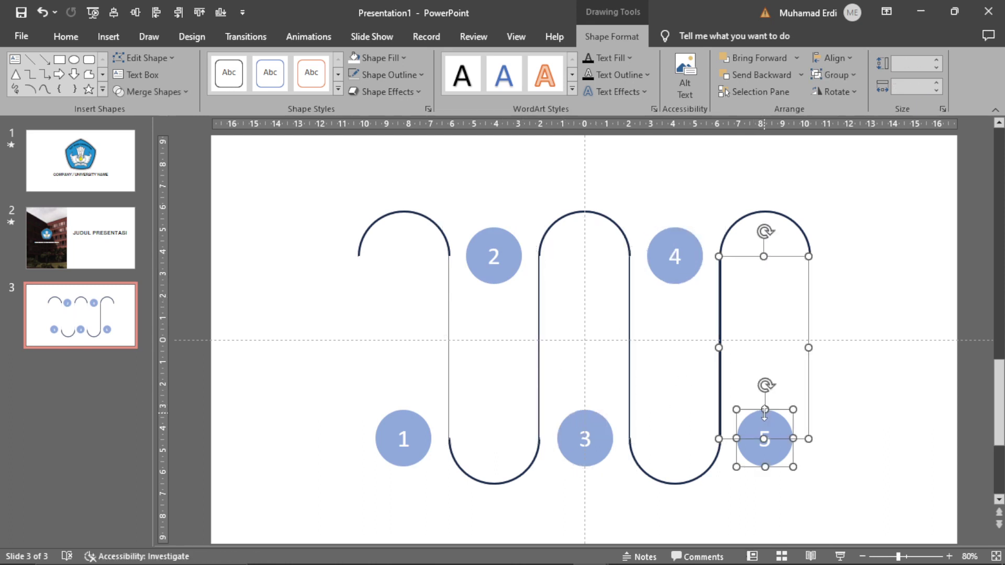
key(ctrl+g)
click(900, 413)
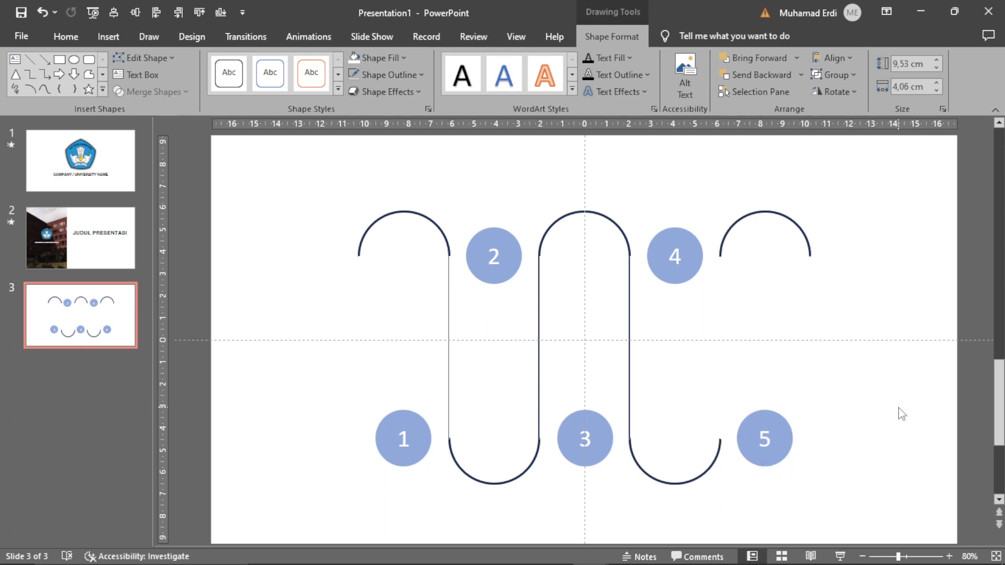
Send all five column groups to the back, behind the SUBJECT text
click(787, 331)
shift+click(682, 332)
shift+click(587, 330)
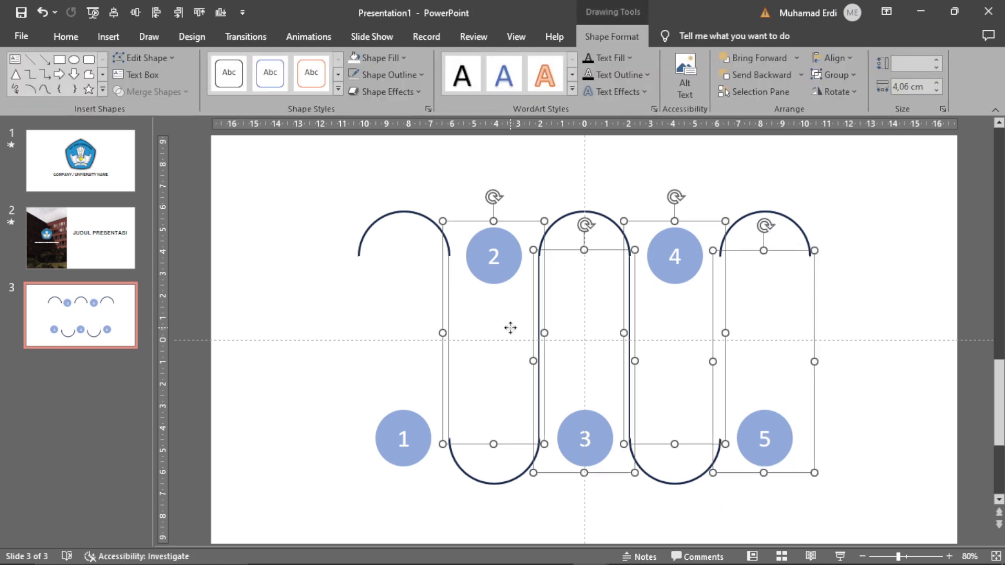
shift+click(511, 329)
shift+click(429, 340)
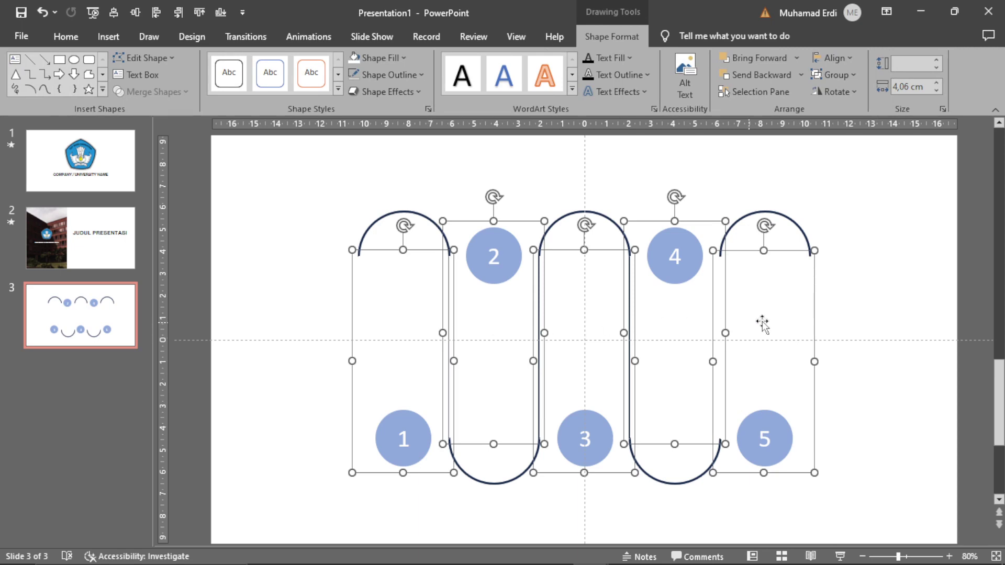
right_click(790, 302)
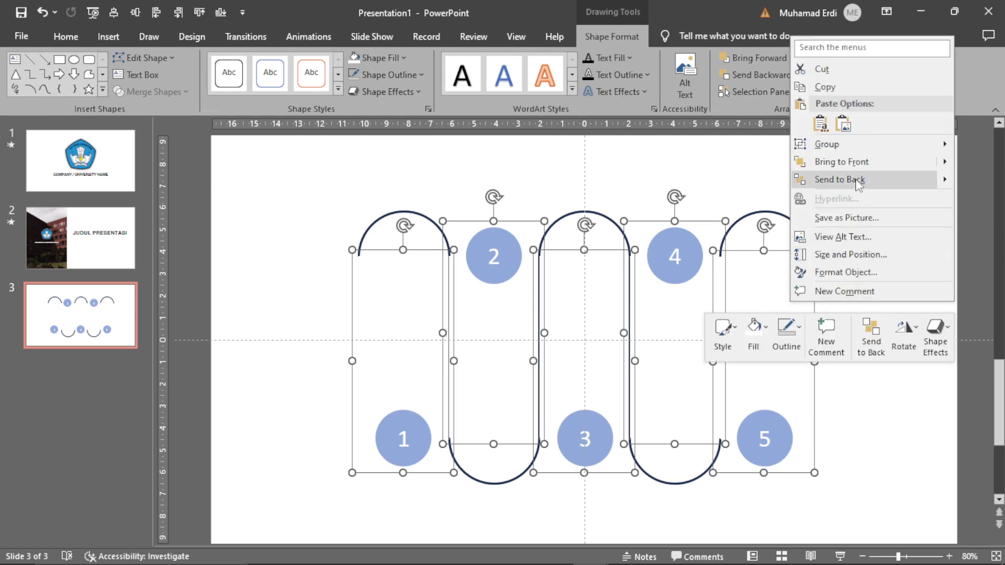
click(859, 179)
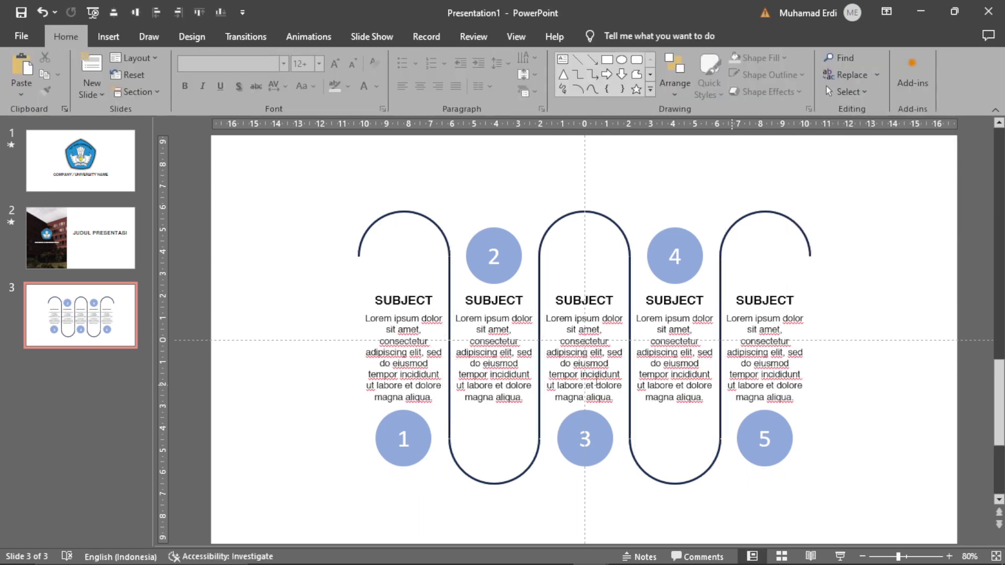
Send the five SUBJECT text boxes to the back, behind the column groups
click(419, 335)
shift+click(497, 338)
shift+click(586, 338)
shift+click(703, 337)
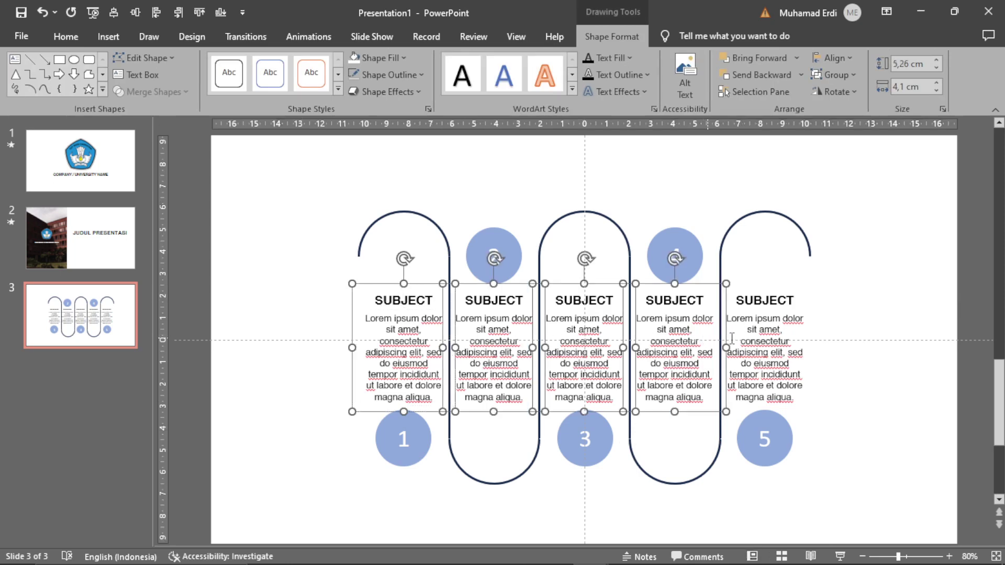
shift+click(754, 337)
right_click(818, 314)
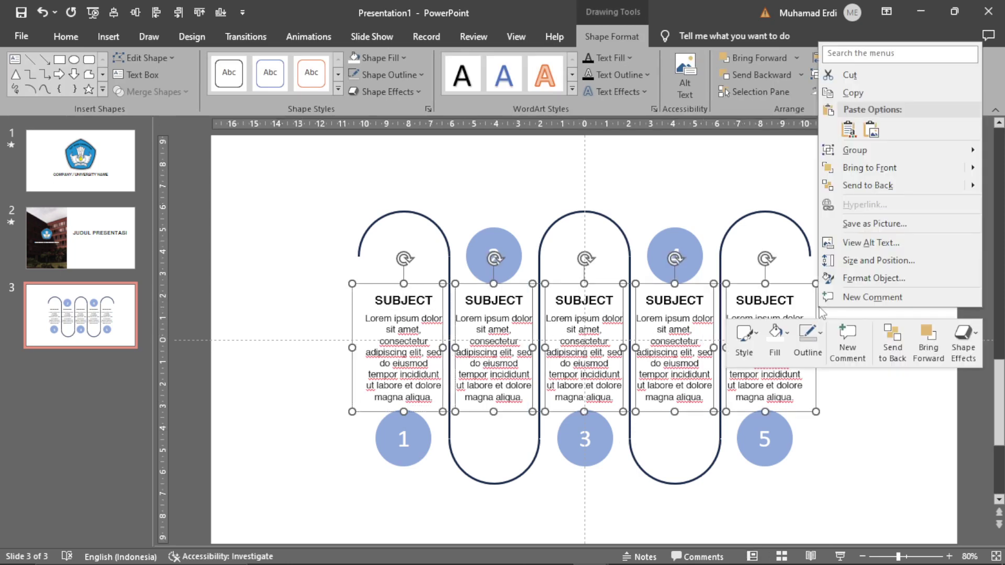
click(862, 185)
click(857, 251)
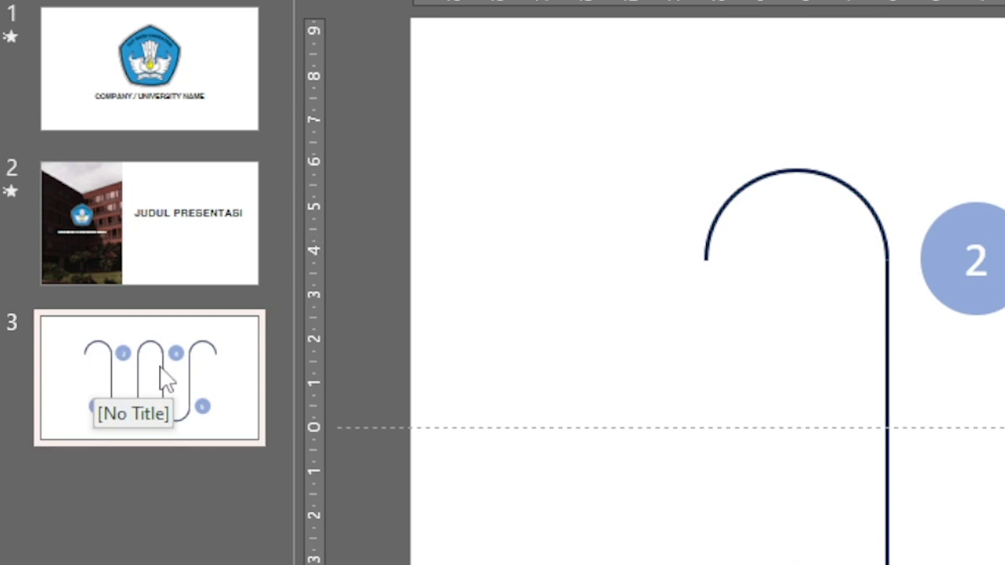
Duplicate slide 3 as slide 4, raise circle 1's group to reveal SUBJECT, then duplicate as slide 5
right_click(161, 377)
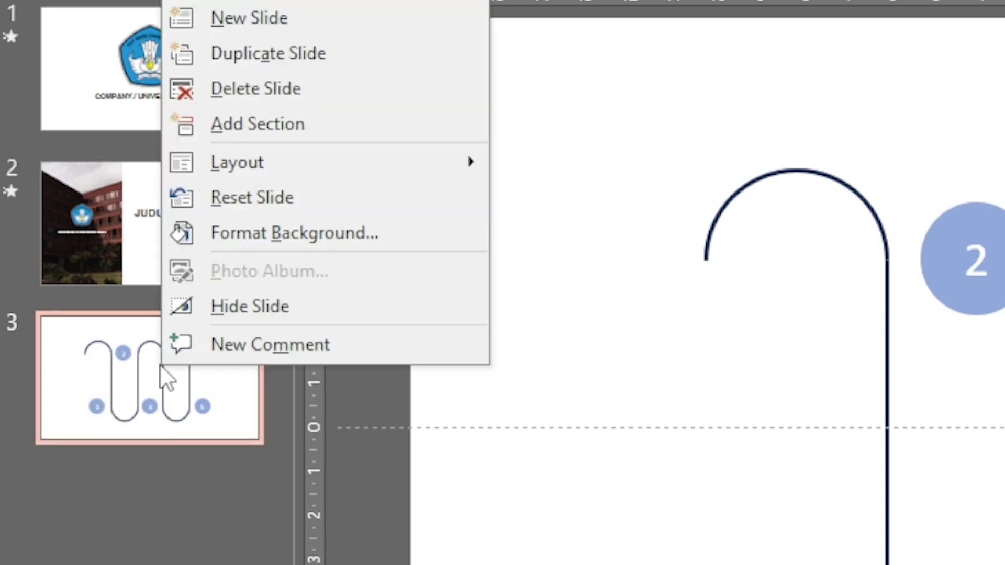
click(312, 56)
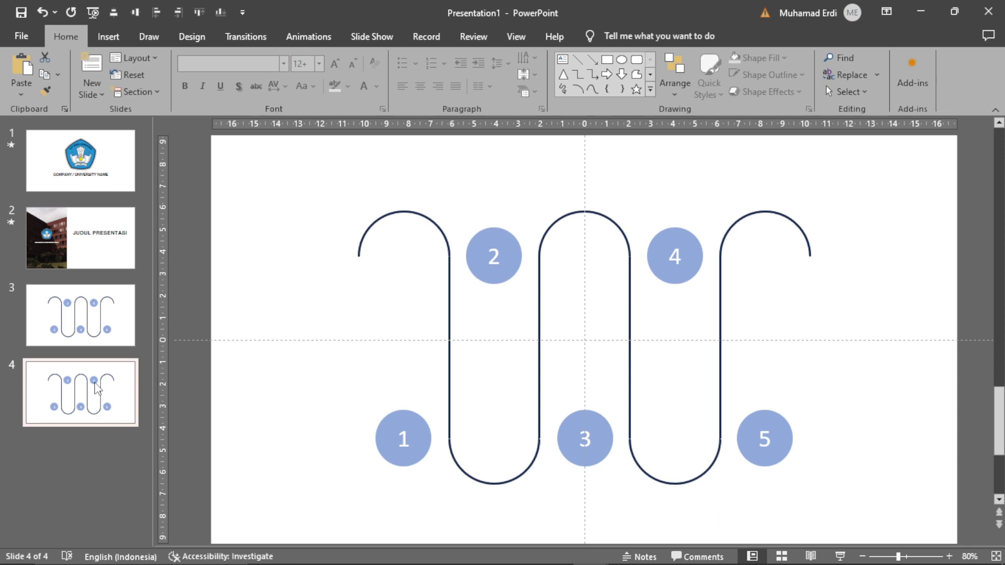
click(407, 415)
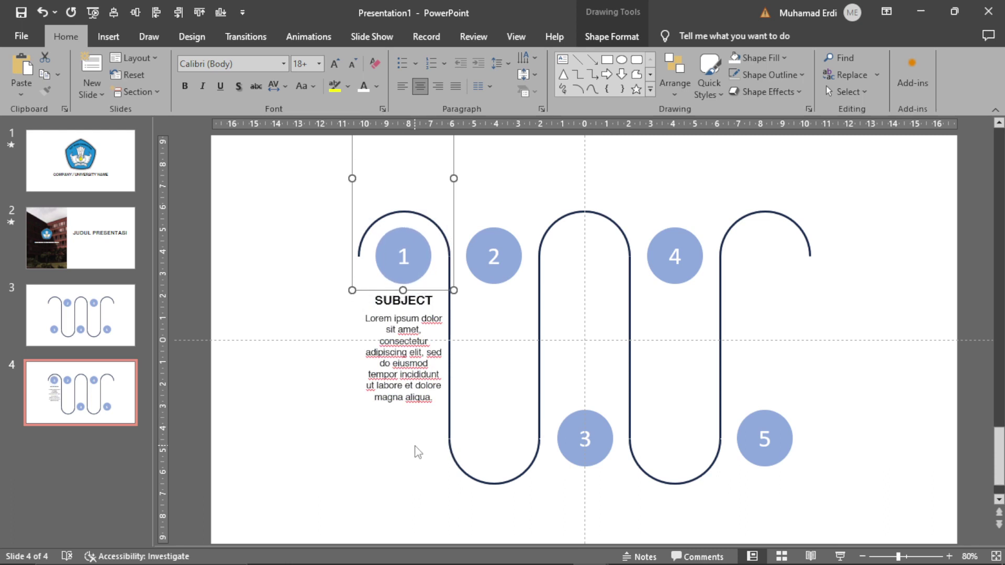
click(862, 556)
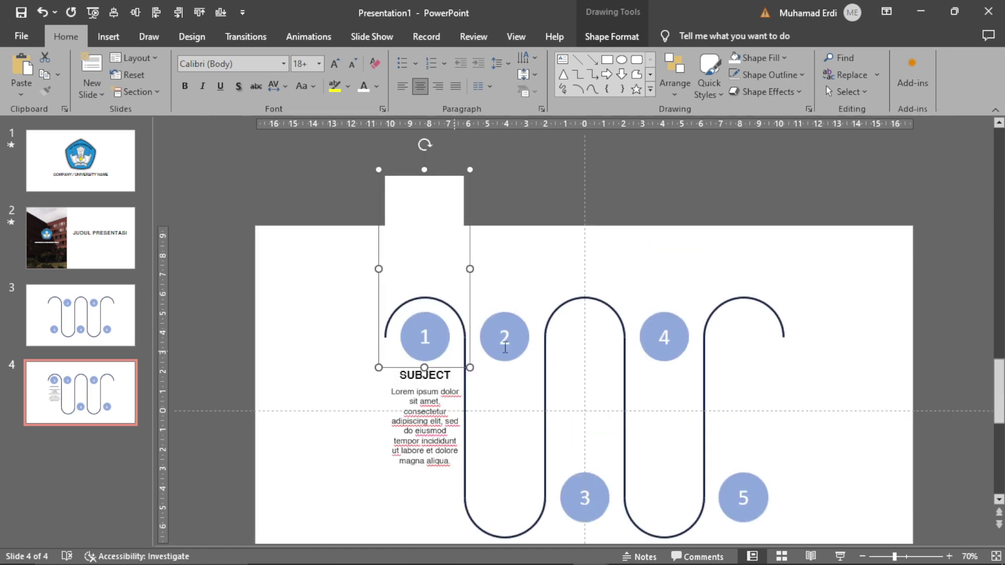
scroll(606, 399, down, 1)
scroll(490, 377, down, 1)
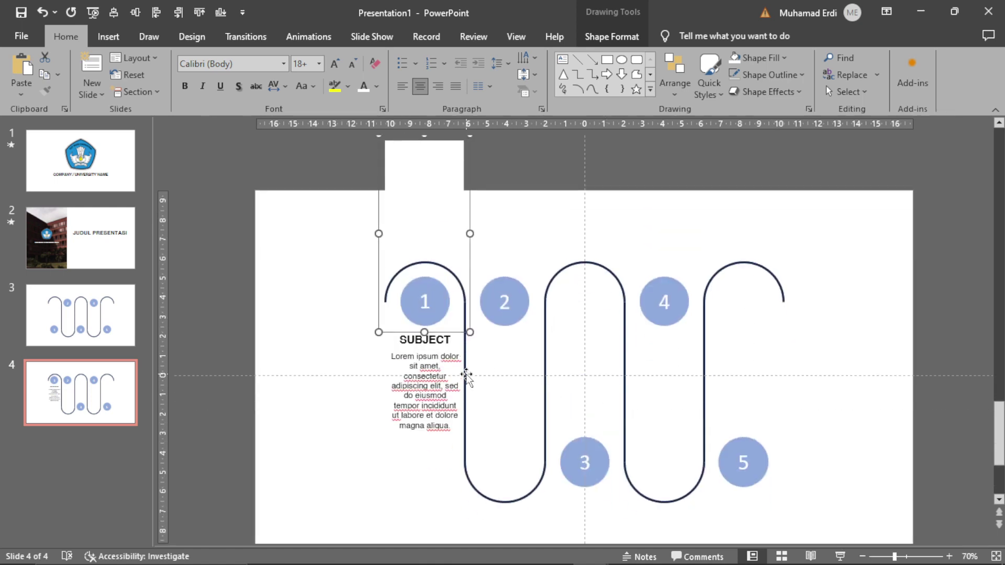
click(416, 487)
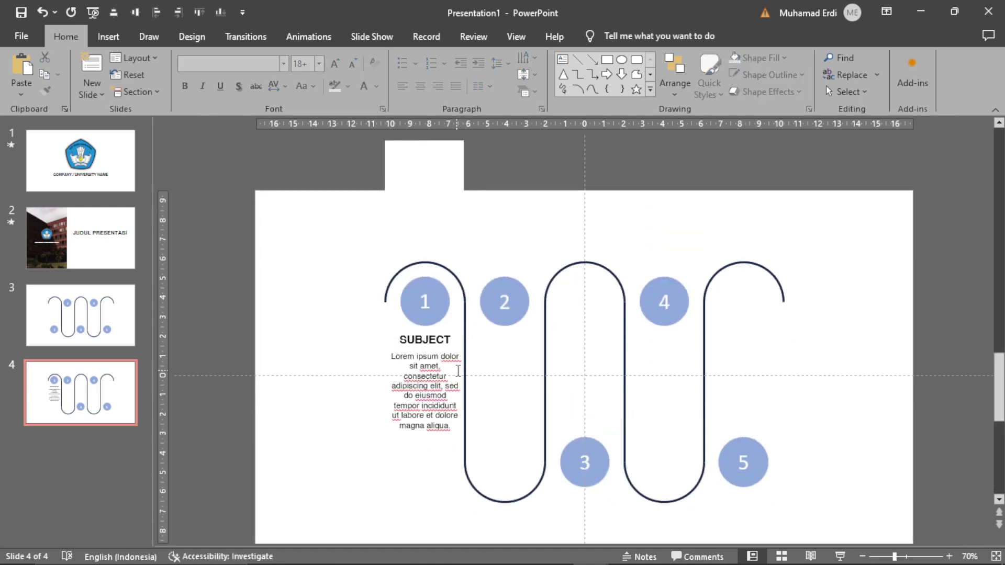
right_click(71, 389)
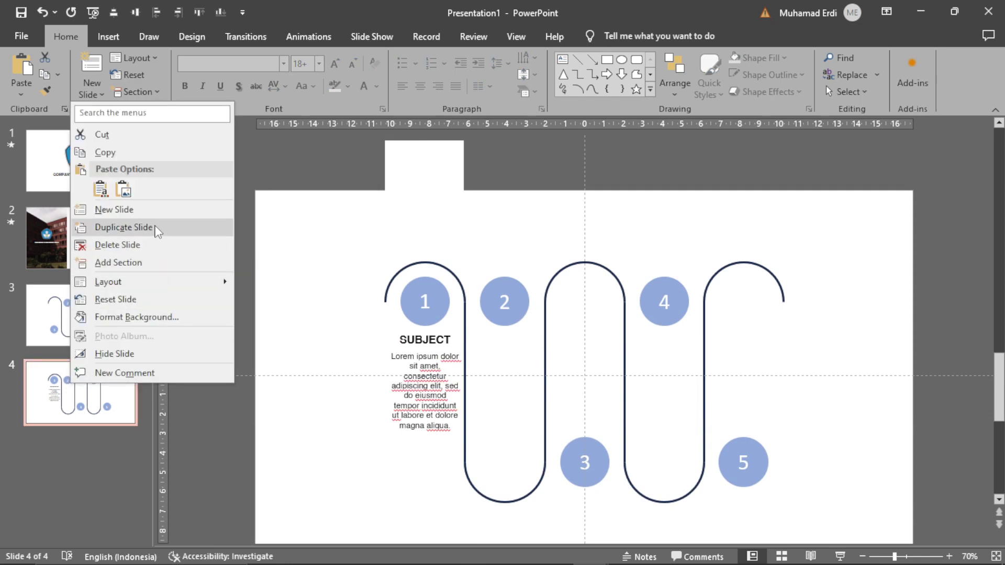
click(124, 227)
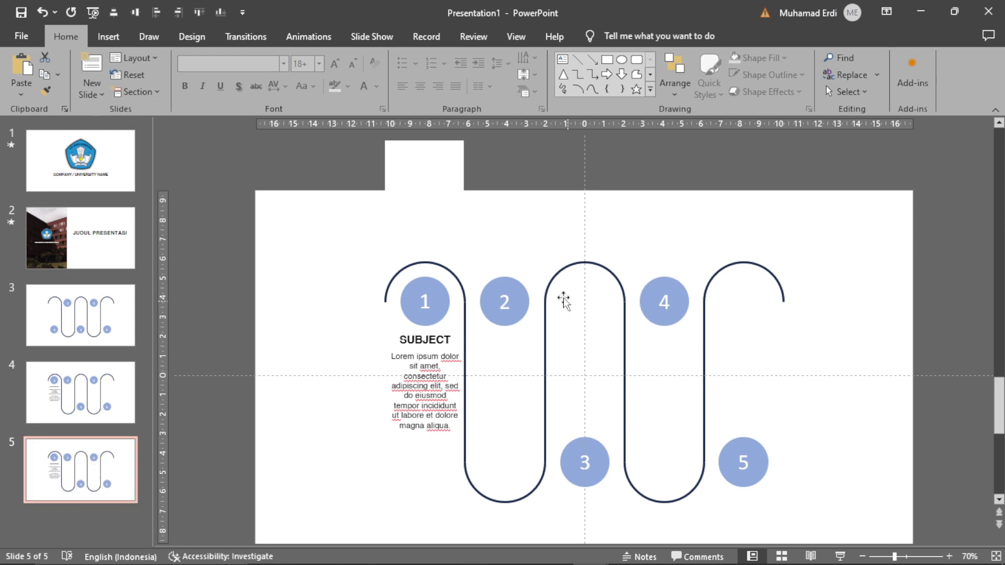
Nudge circle 2 down to reveal its SUBJECT column, then duplicate slide 5 as slide 6
click(514, 285)
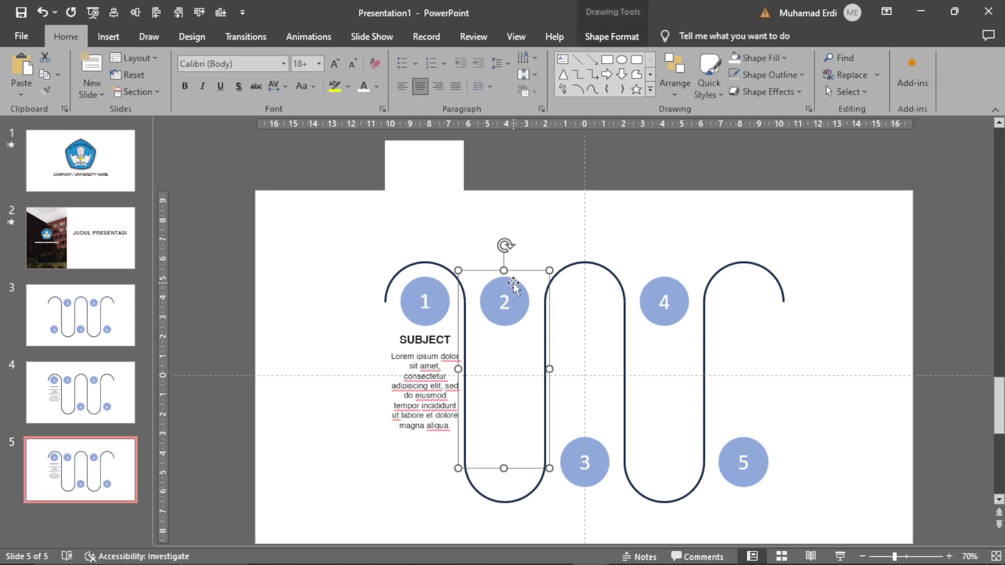
key(Down)
key(Down)
key(Down)
key(Down)
key(Down)
key(Down)
key(Down)
key(Down)
key(Down)
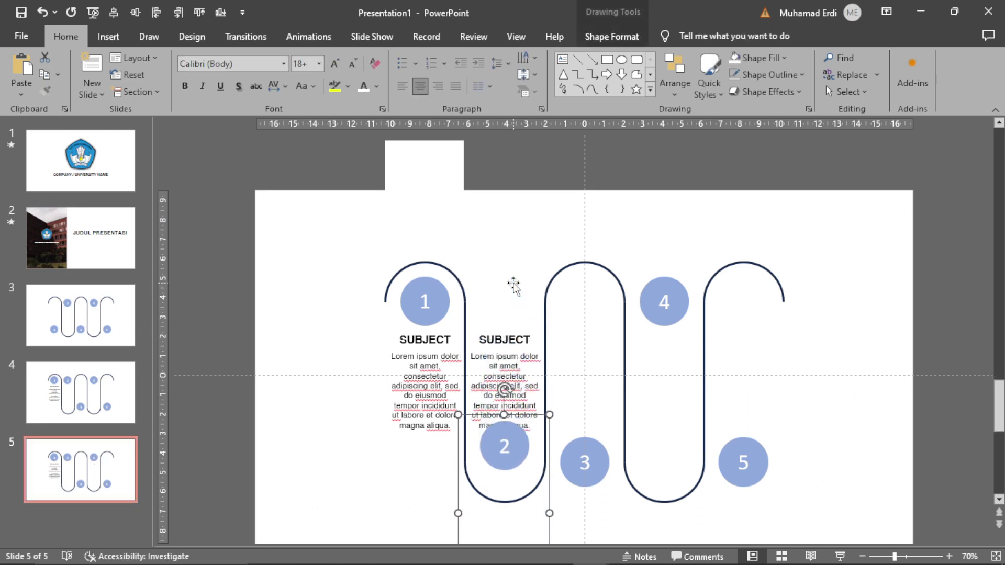
key(Down)
key(Down)
key(Down)
key(Down)
key(Down)
key(Down)
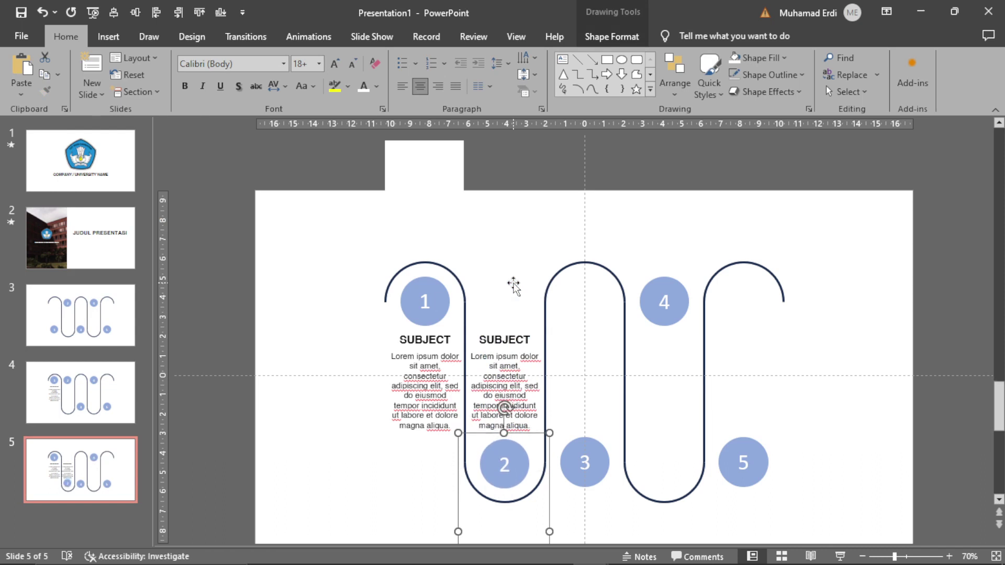
right_click(104, 469)
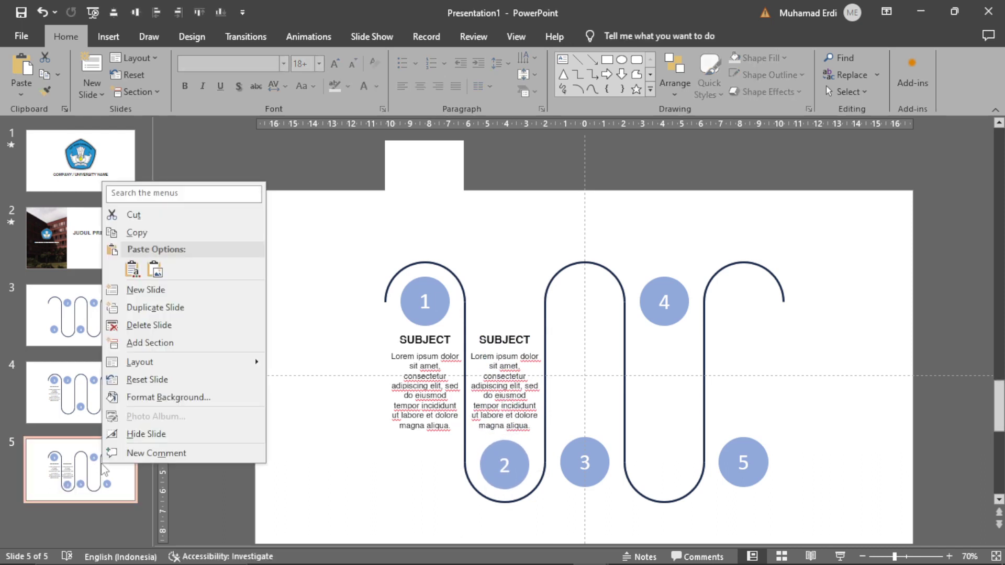
click(155, 308)
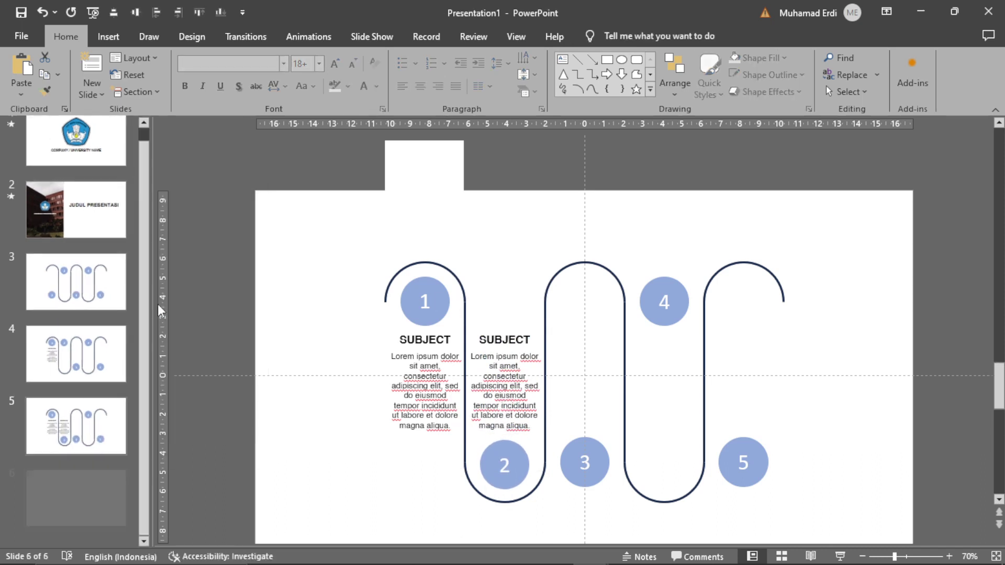
Nudge circle 3 up to reveal the third column, then duplicate slide 6 as slide 7
click(599, 459)
key(Up)
key(Up)
key(Up)
key(Up)
key(Up)
key(Up)
key(Up)
key(Up)
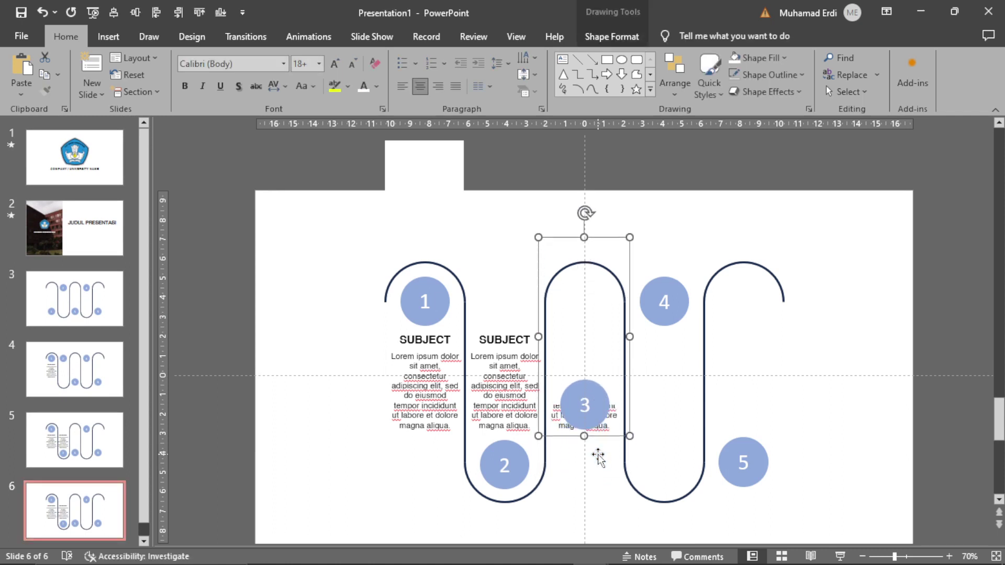
key(Up)
key(Up)
key(Up)
key(Up)
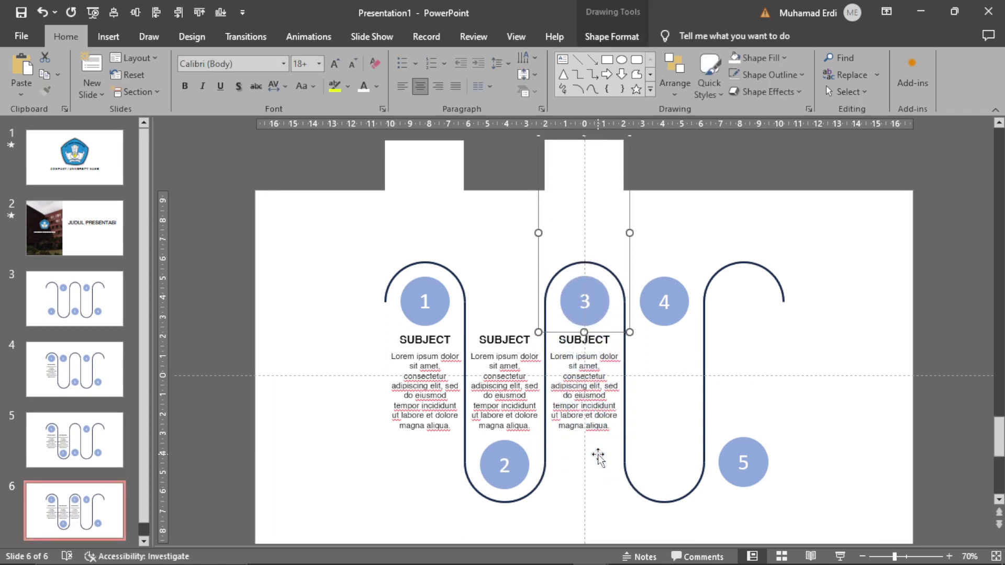
right_click(69, 484)
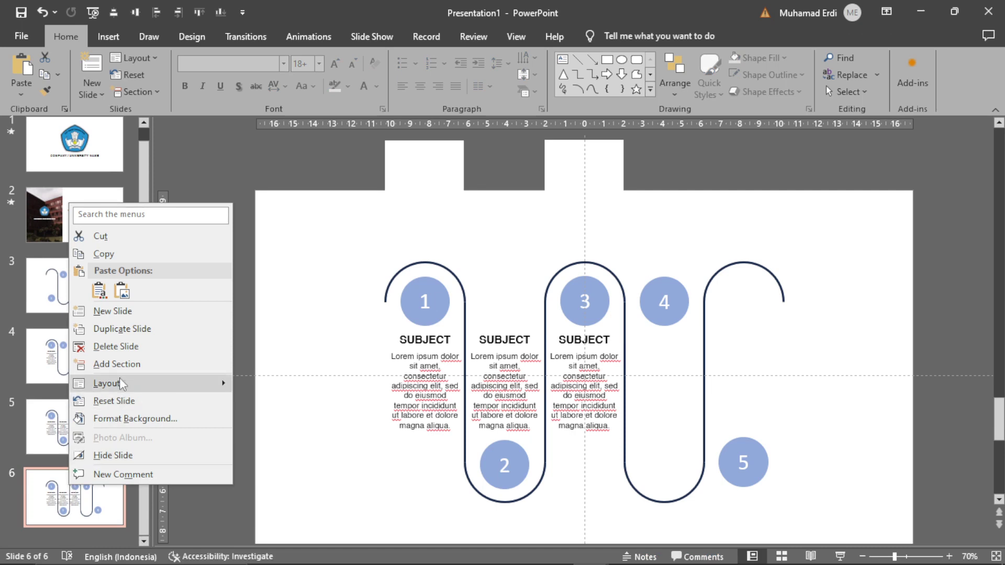
click(122, 329)
Move circle 4 to the bottom of its loop, then duplicate slide 7 as slide 8
click(659, 316)
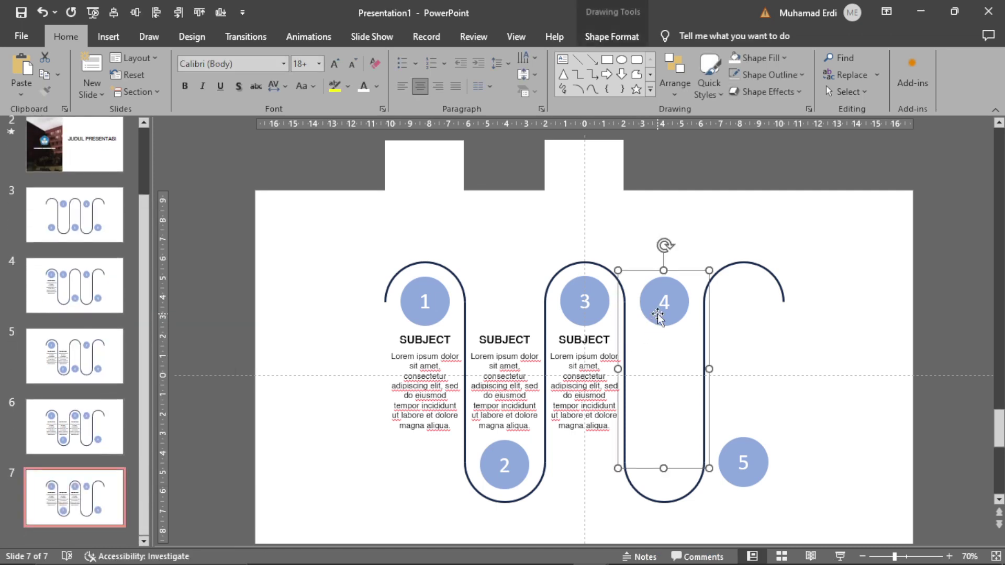
key(Down)
key(Down)
key(Down)
key(Down)
key(Down)
key(Down)
key(Down)
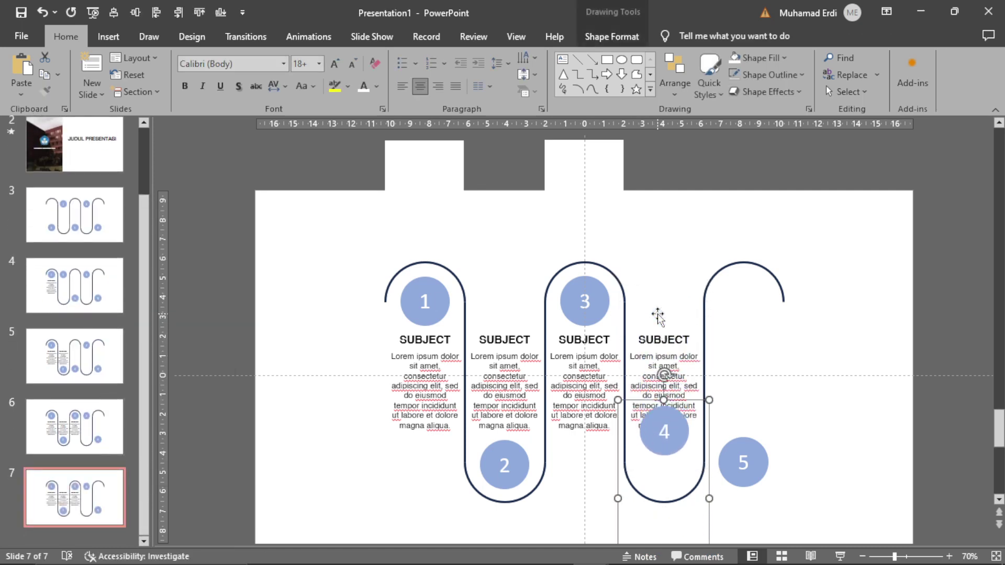
key(Down)
key(Down)
key(Down)
key(Down)
key(Down)
key(Down)
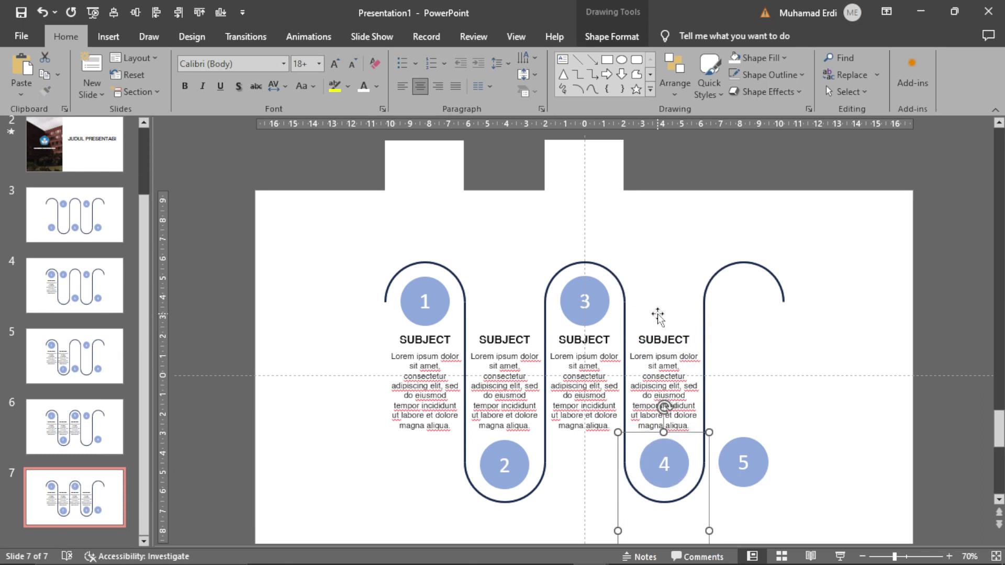
right_click(87, 491)
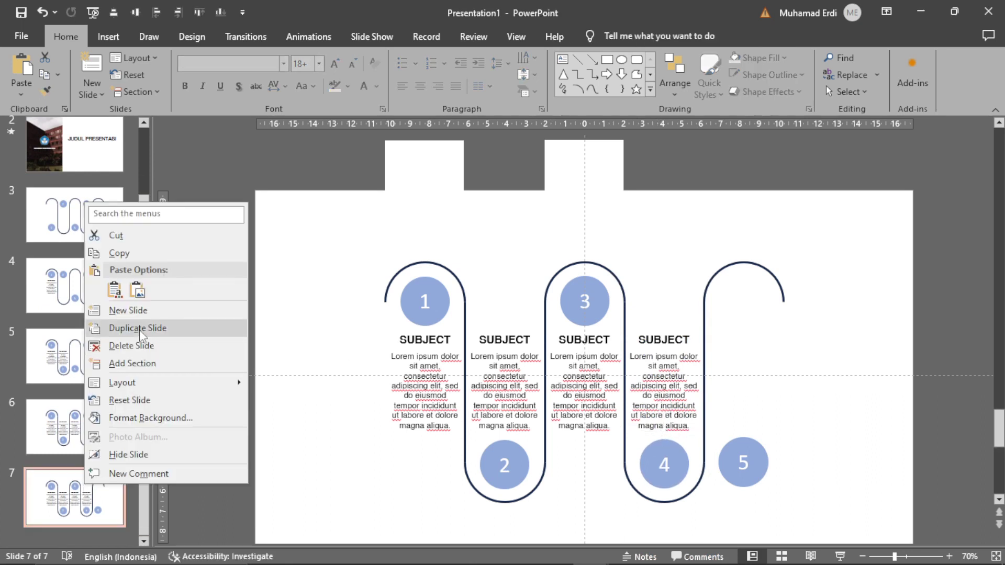
click(115, 331)
On slide 8, move circle 5 up so all five SUBJECT columns show
click(741, 448)
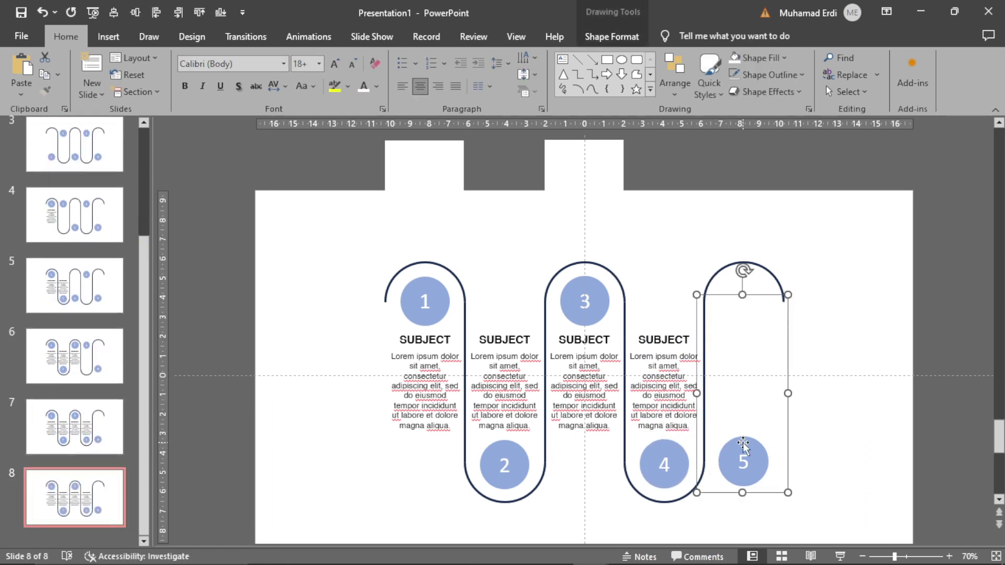
key(Up)
key(Up)
key(Up)
key(Up)
key(Up)
key(Up)
key(Up)
key(Up)
key(Up)
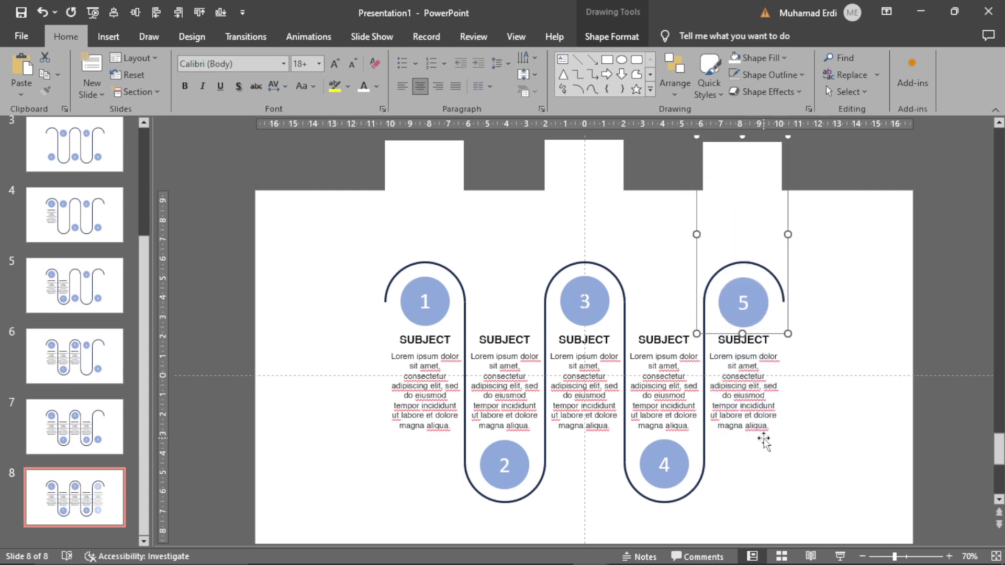
click(895, 298)
scroll(104, 347, up, 1)
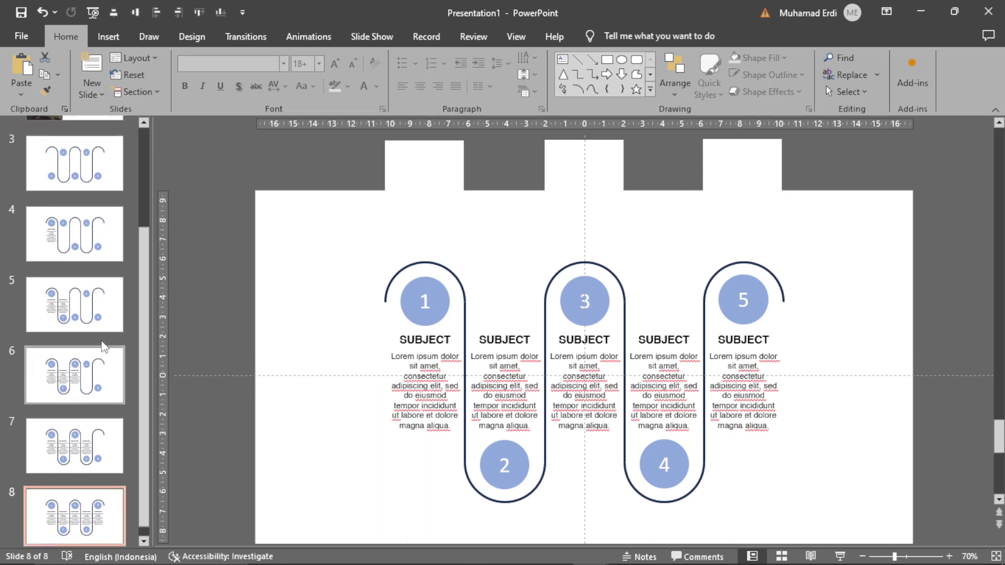
scroll(104, 346, up, 1)
scroll(83, 461, down, 2)
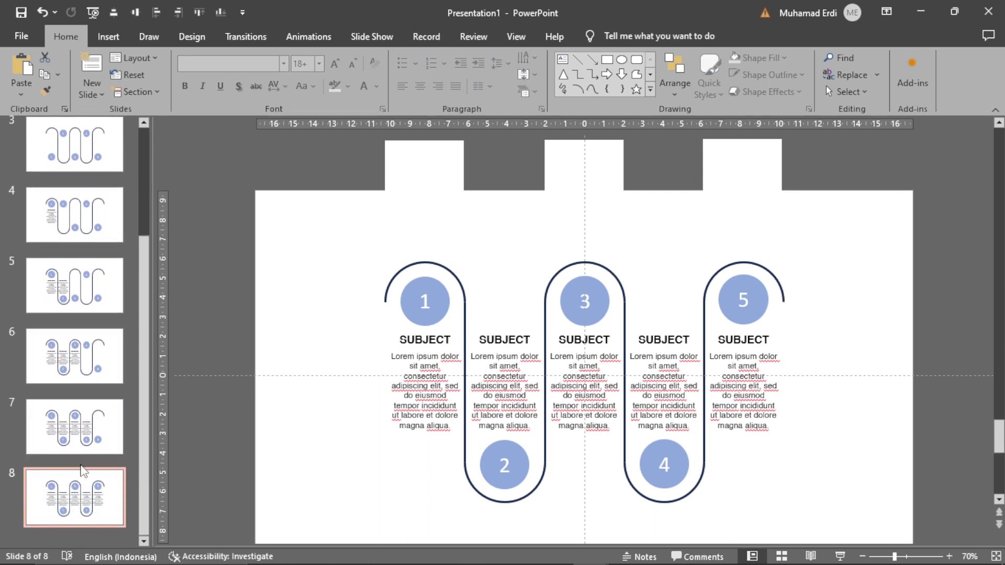
Apply a Morph transition with 01,00 duration to every slide, starting from slide 3
scroll(83, 472, up, 2)
click(87, 183)
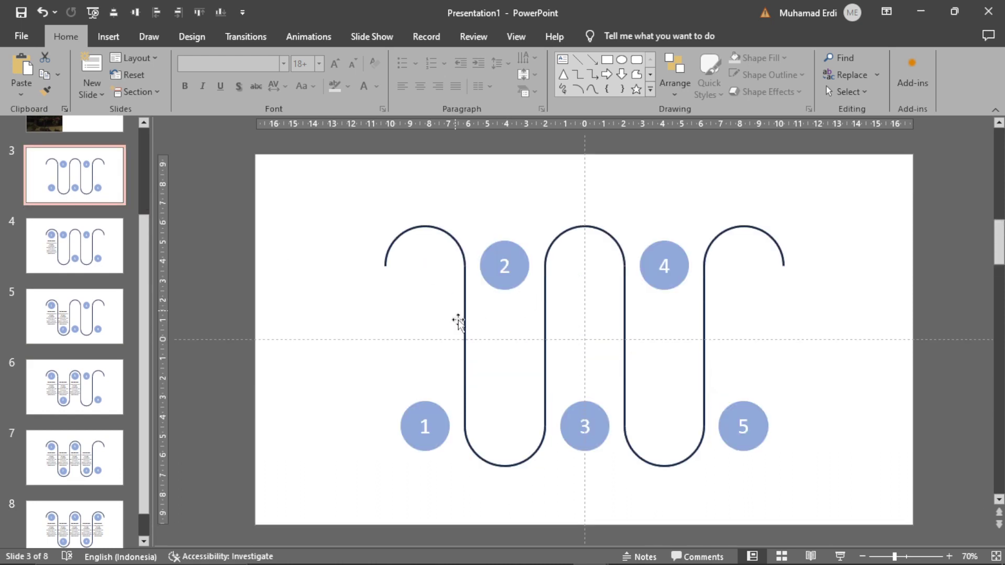
click(253, 36)
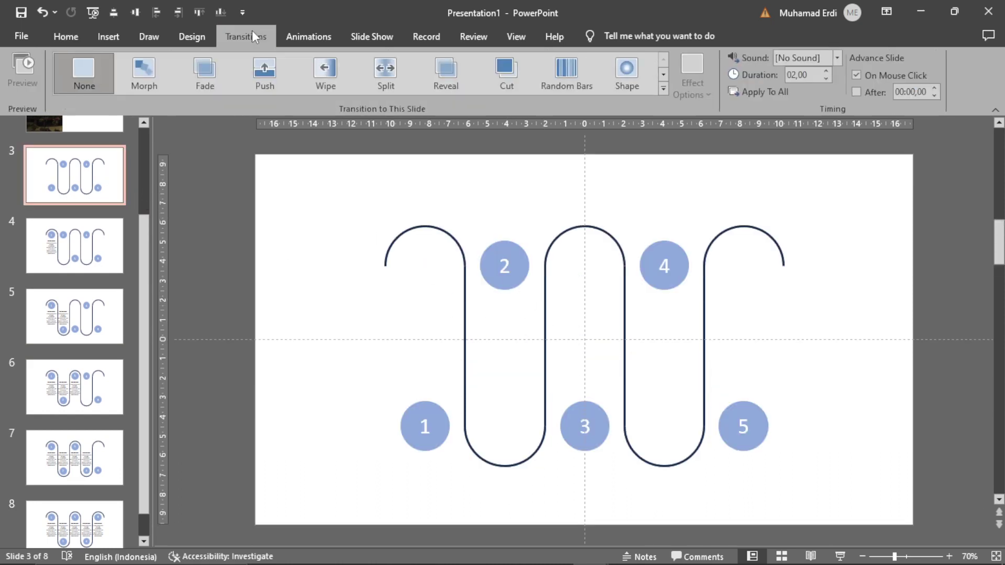
click(142, 81)
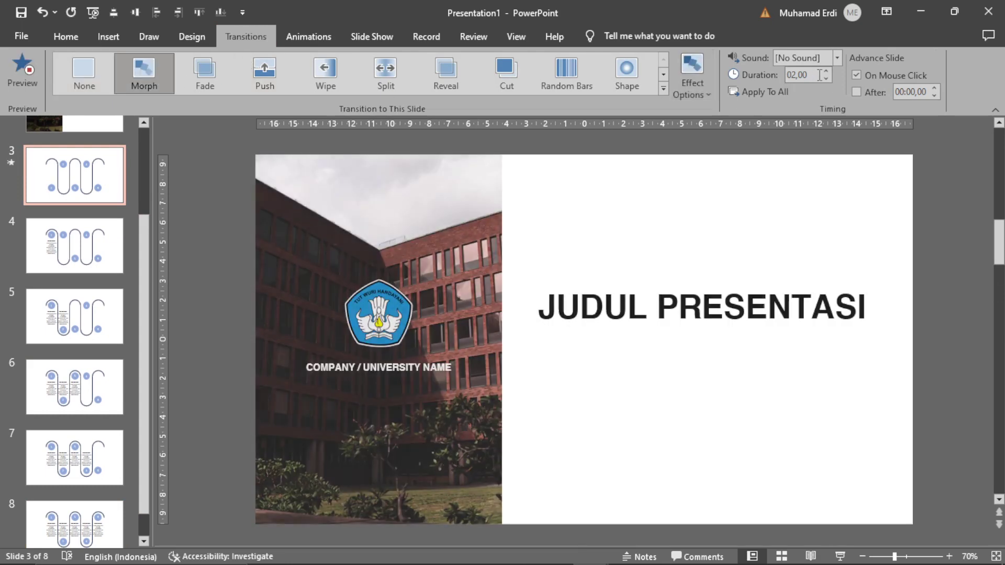
click(826, 79)
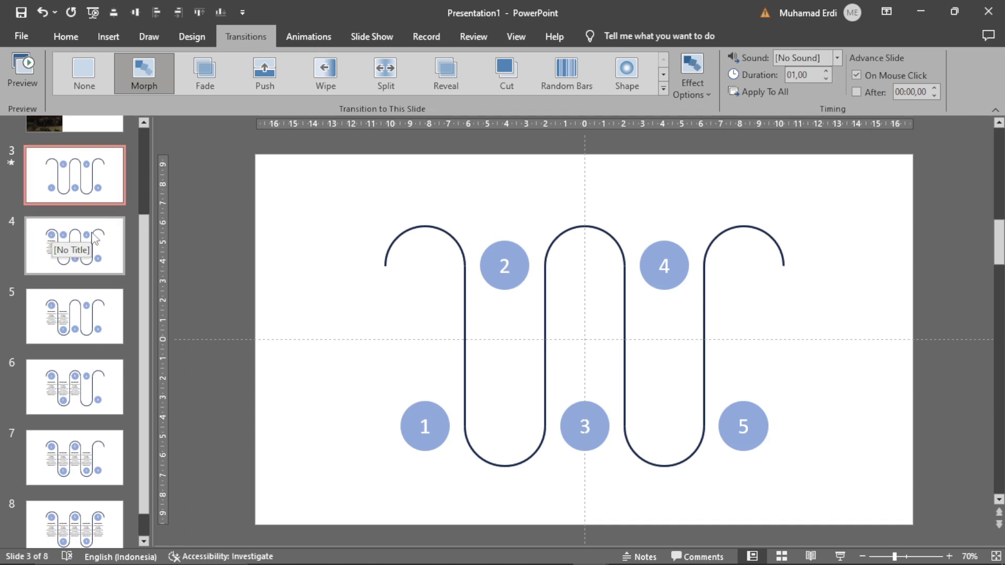
click(761, 92)
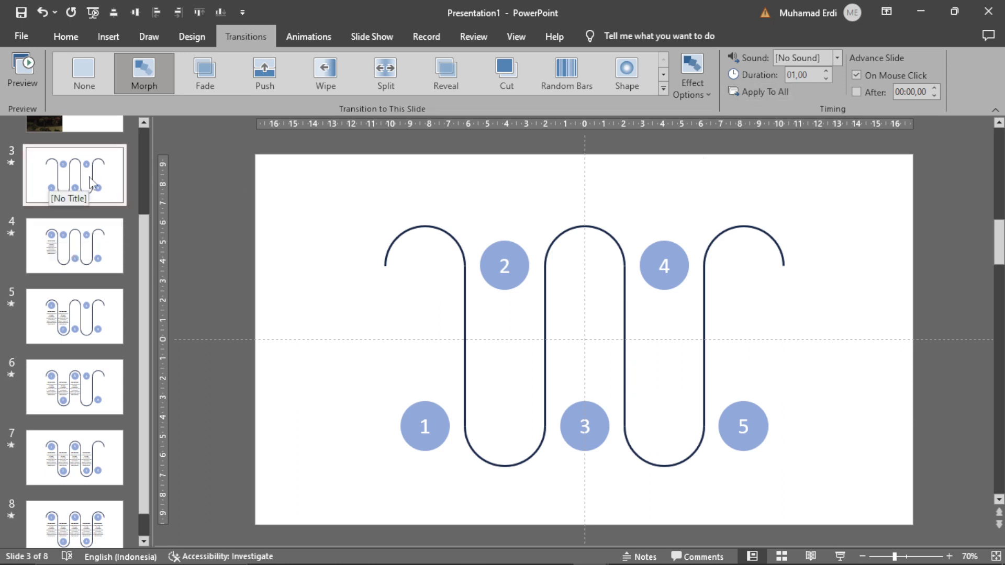
Start the slide show from slide 3 using the status-bar Slide Show button
click(840, 556)
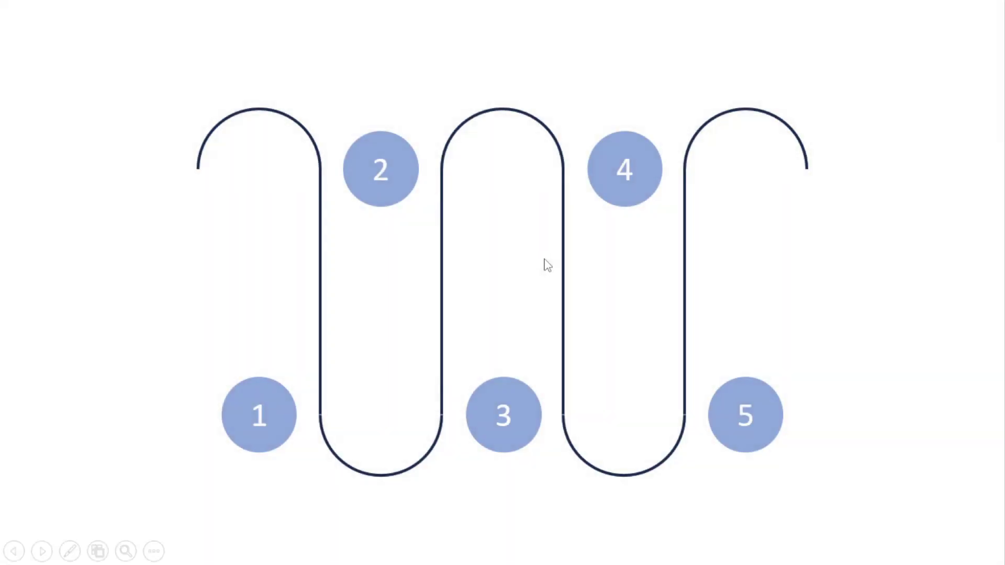